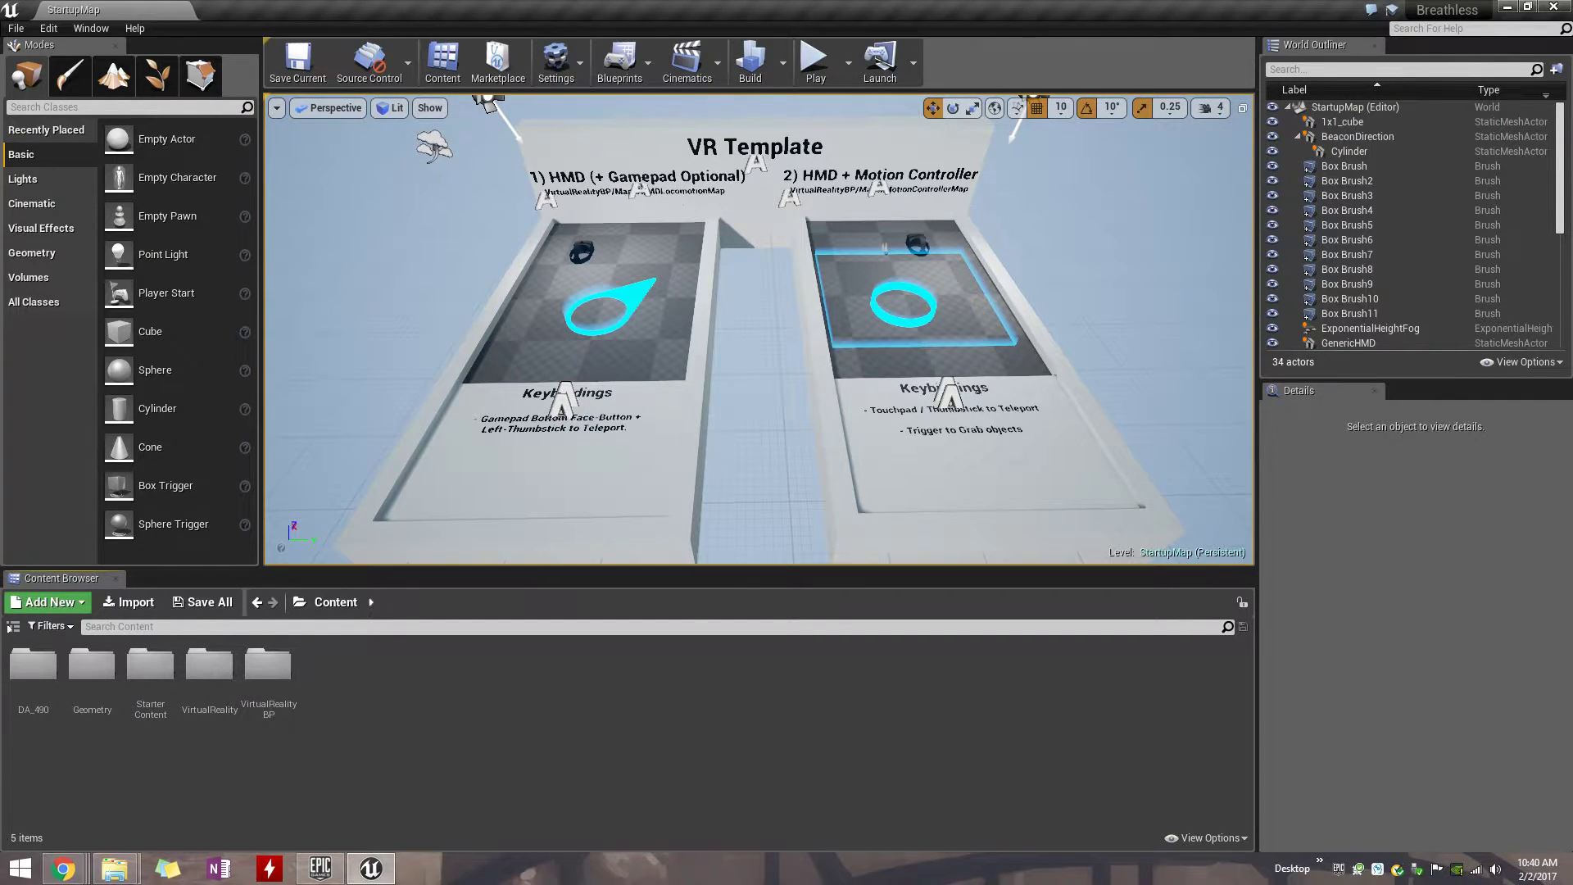
Switch to the File Explorer window showing the Dummy folder.
key(alt+Tab)
Browse Dummy_A > UE4 > Breathless to locate Breathless.uproject, then return to the Unreal editor.
drag(393, 159, 912, 192)
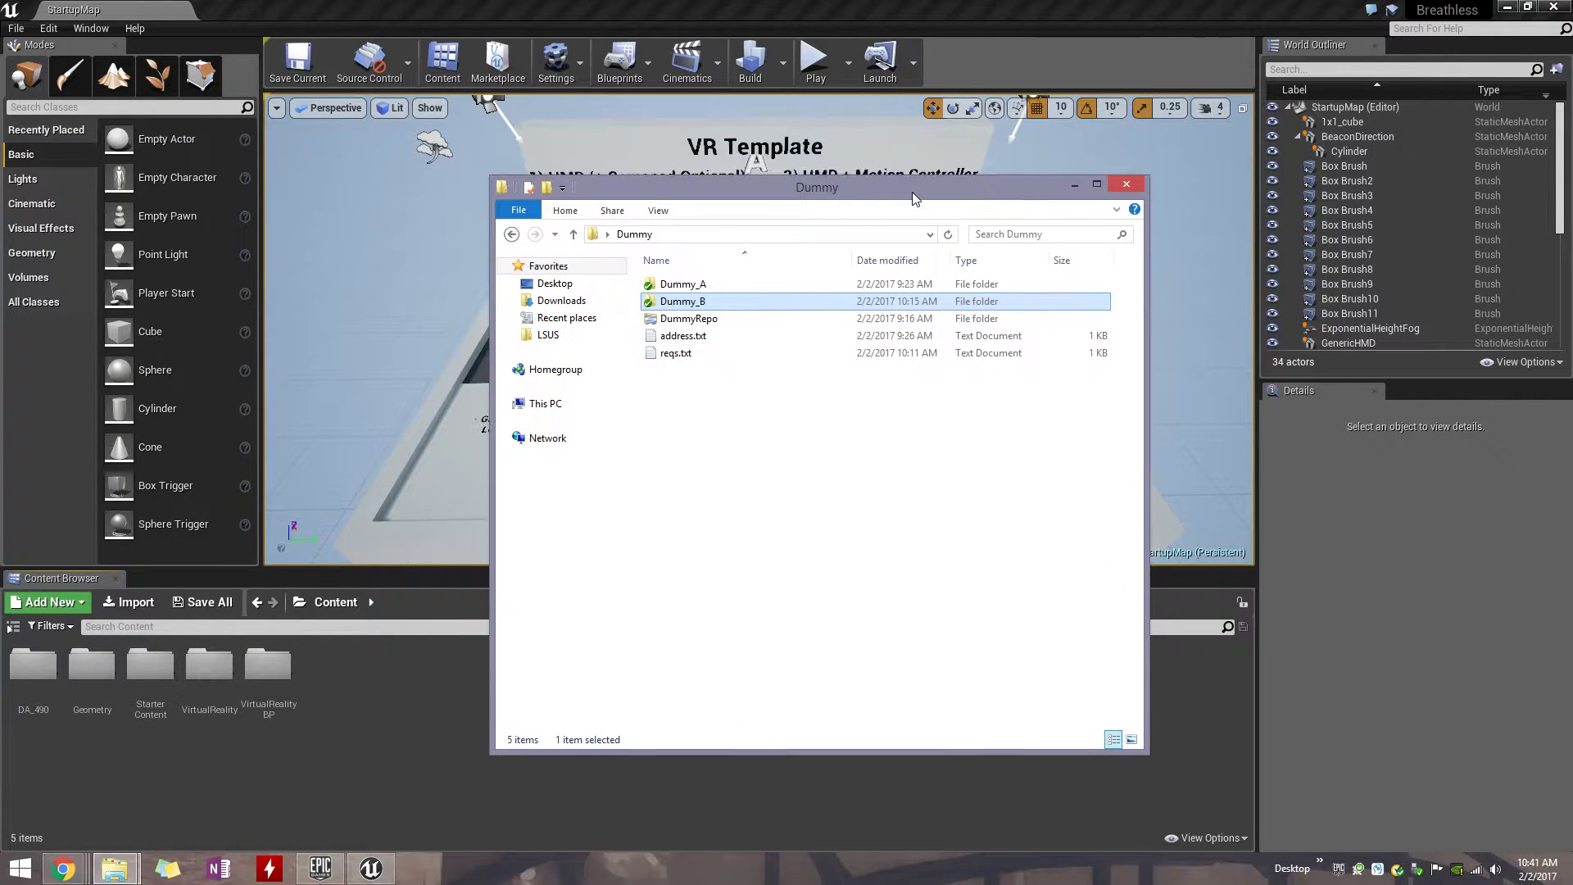
double_click(740, 286)
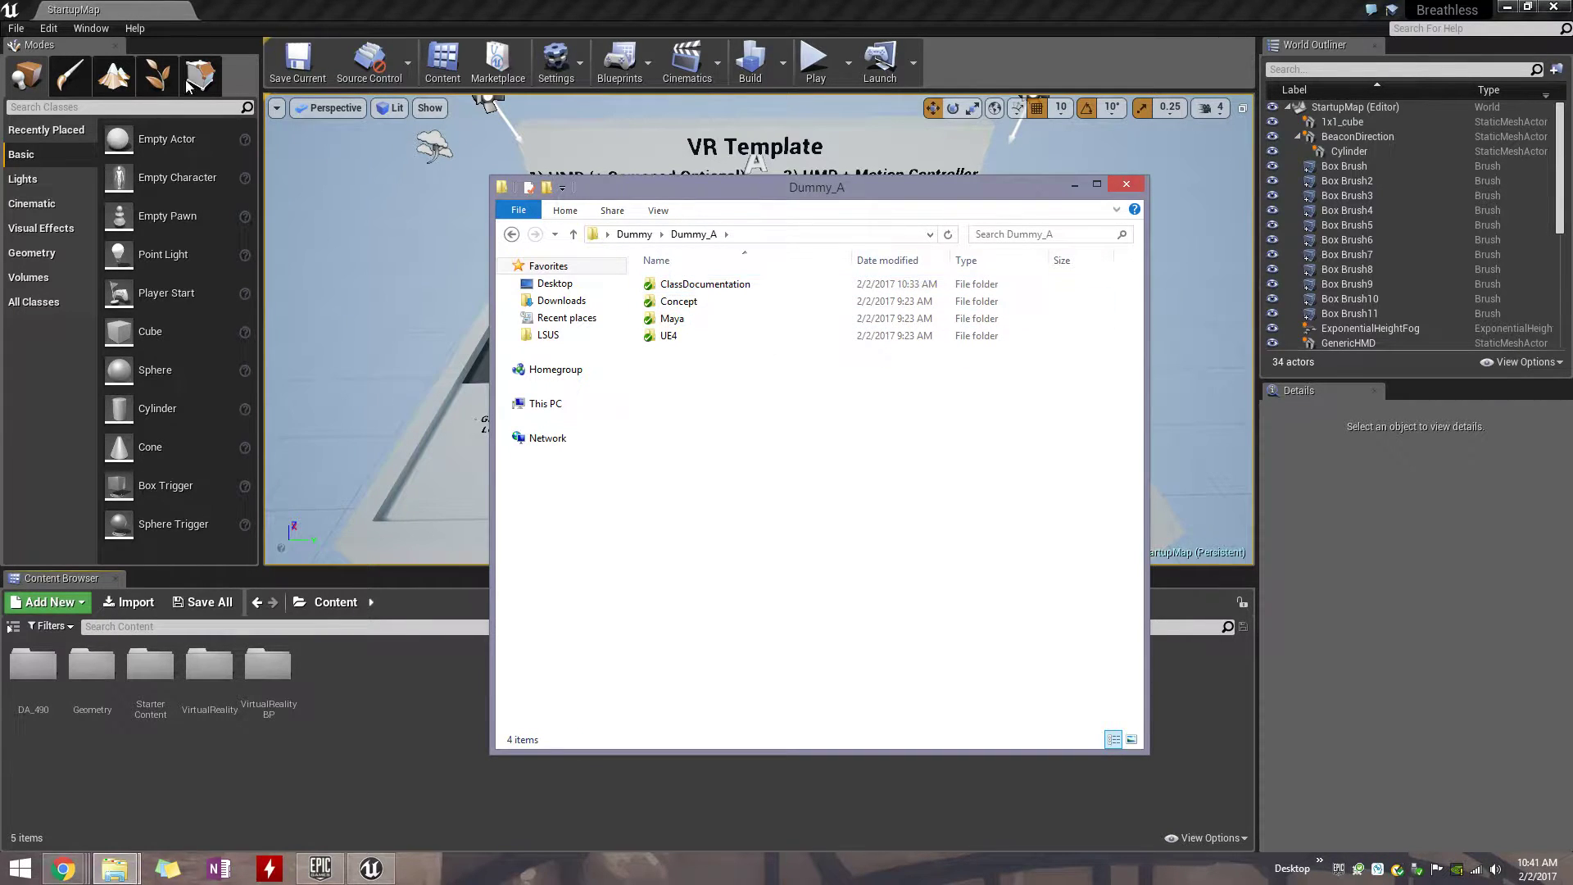
double_click(709, 342)
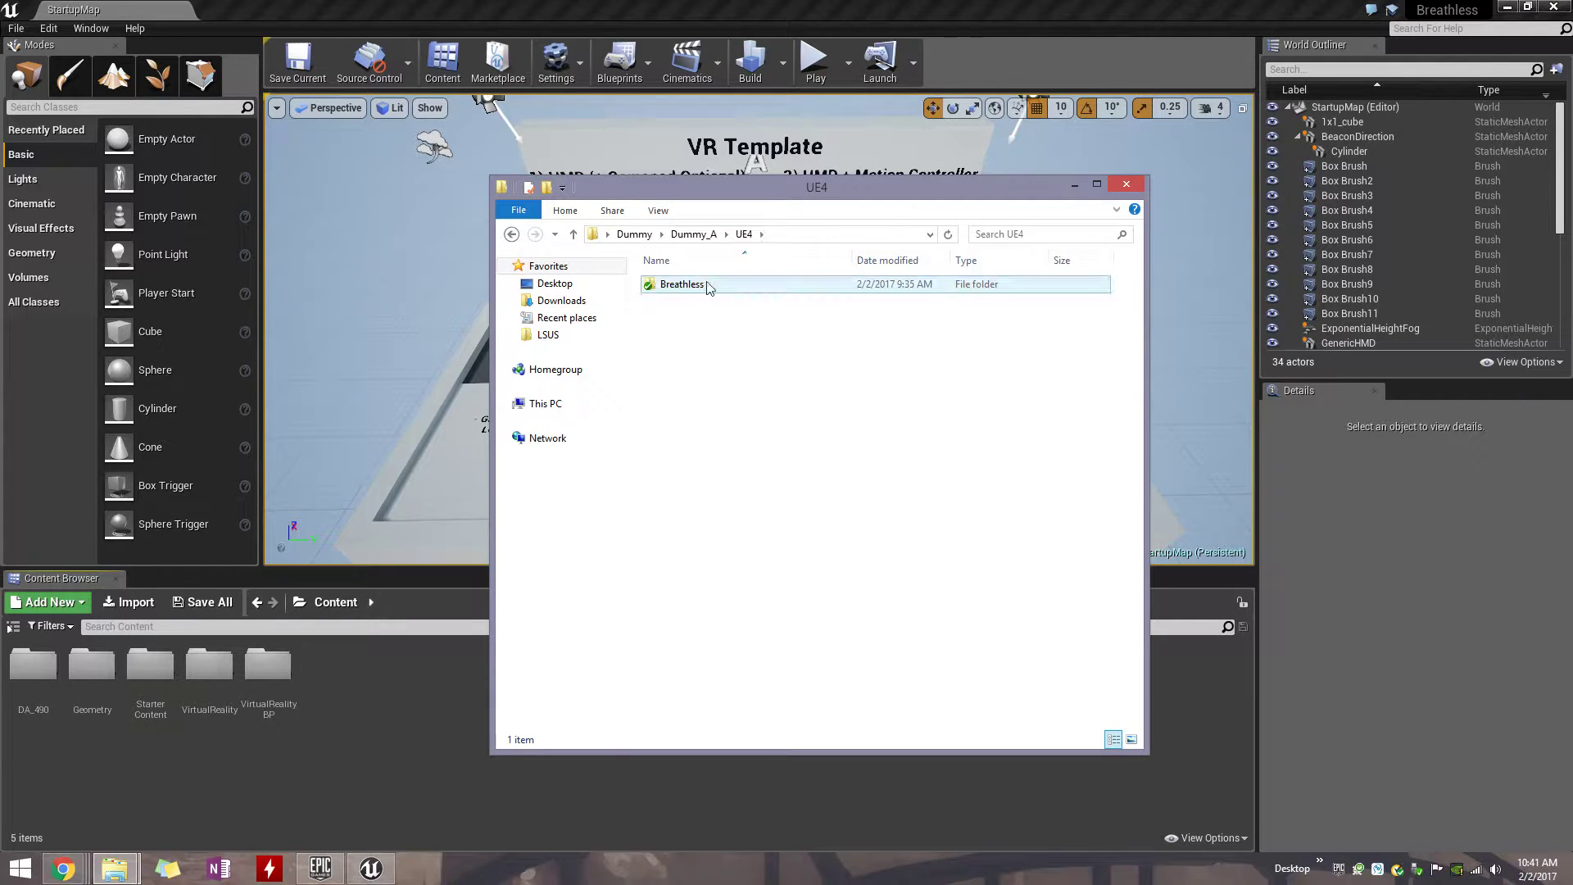
click(695, 236)
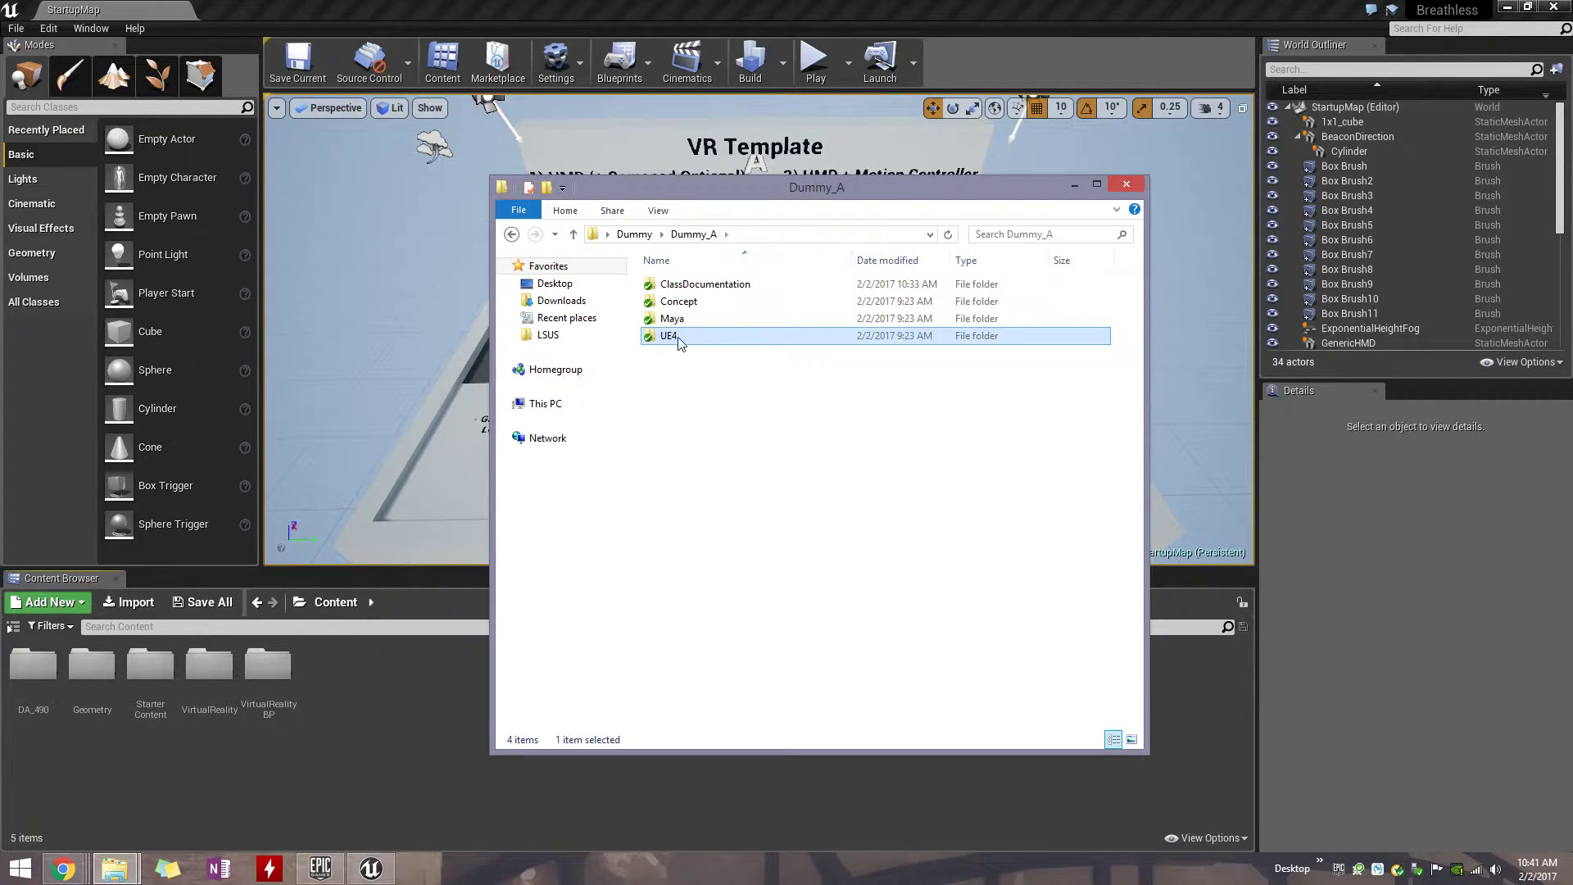
double_click(680, 339)
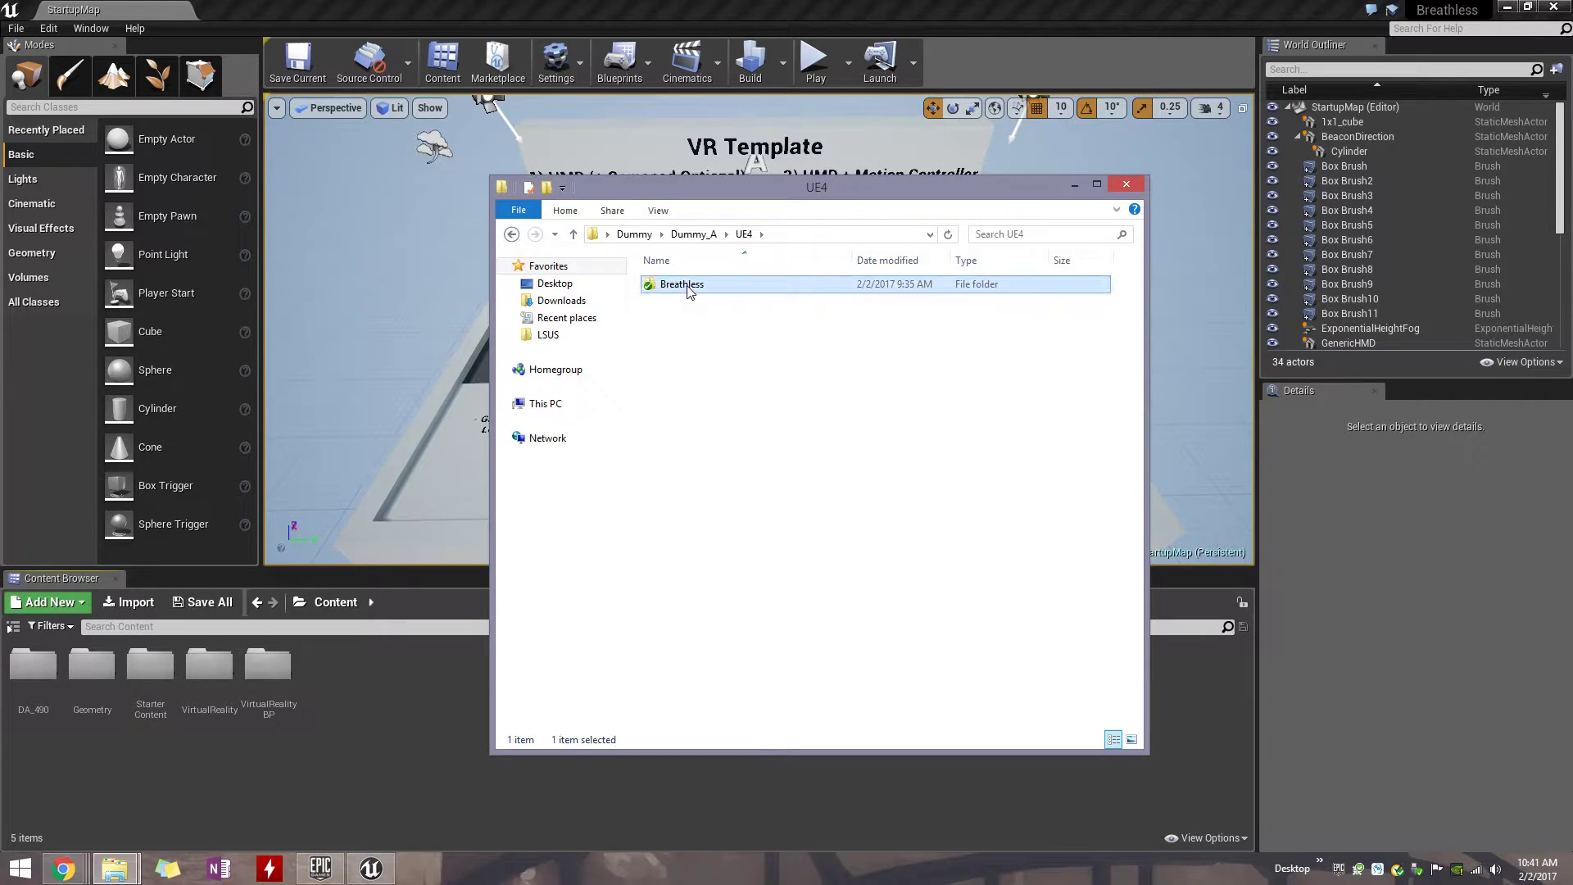
double_click(687, 287)
click(711, 362)
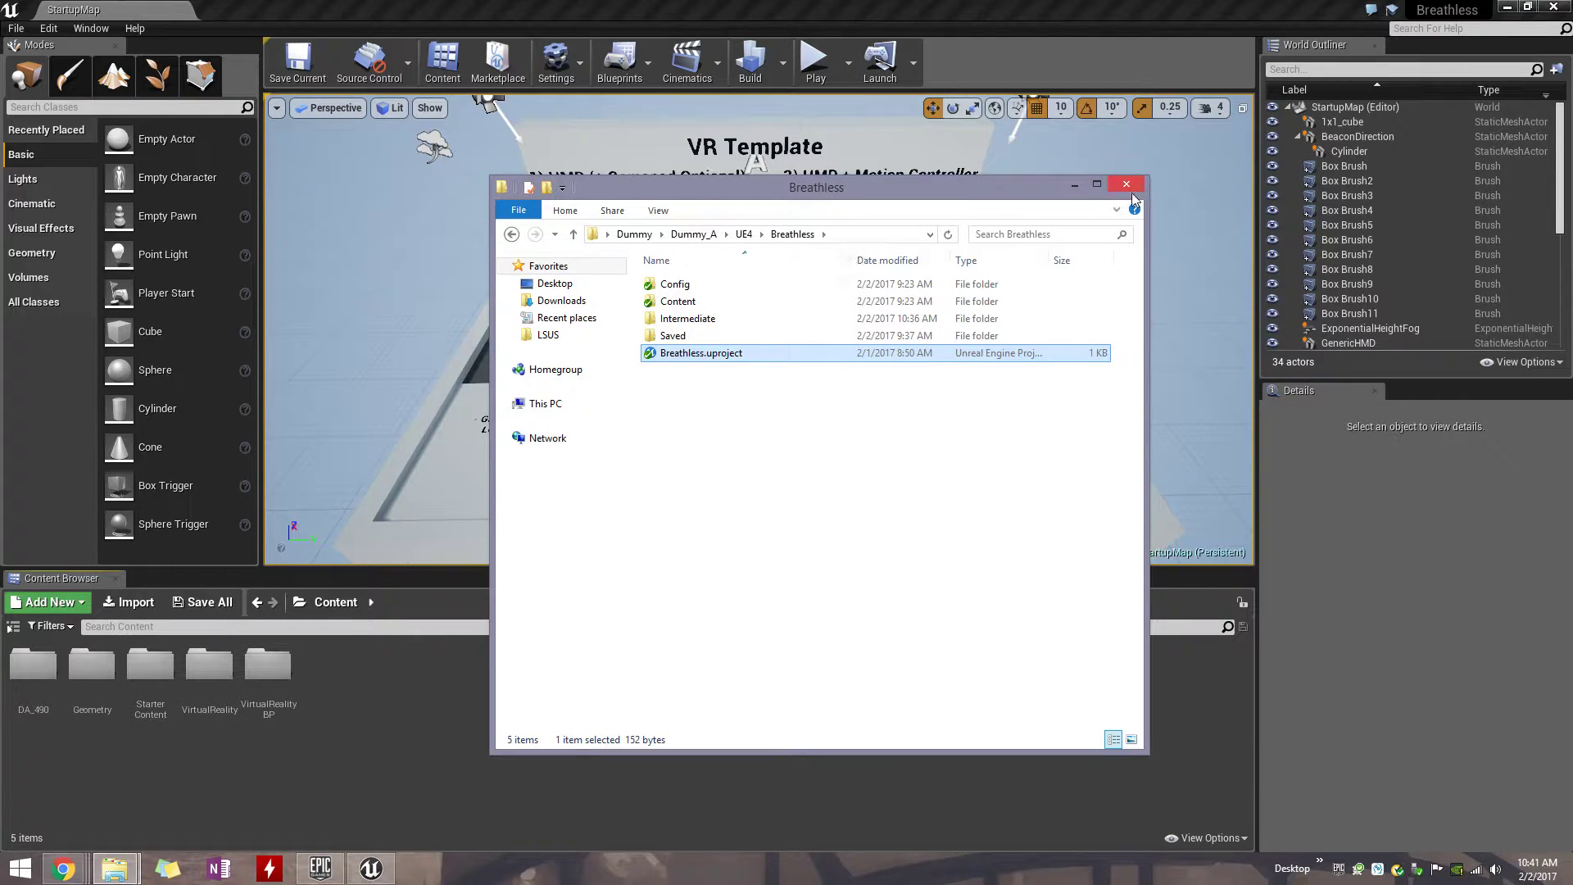
drag(983, 194, 137, 172)
click(844, 216)
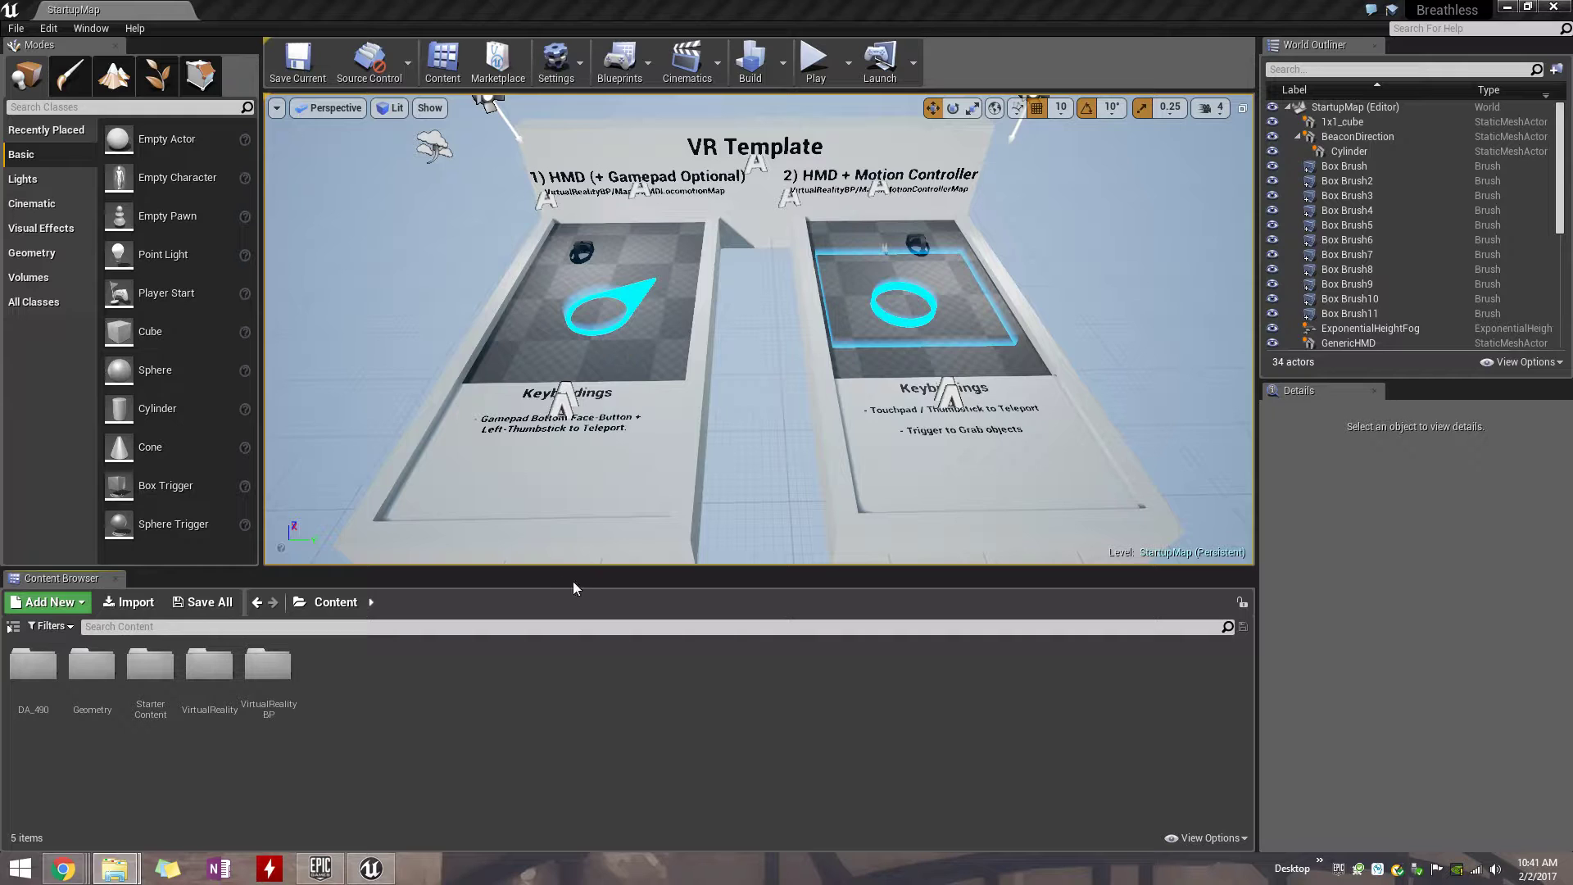
Open the Source Control toolbar dropdown, which shows source control is disabled.
click(410, 75)
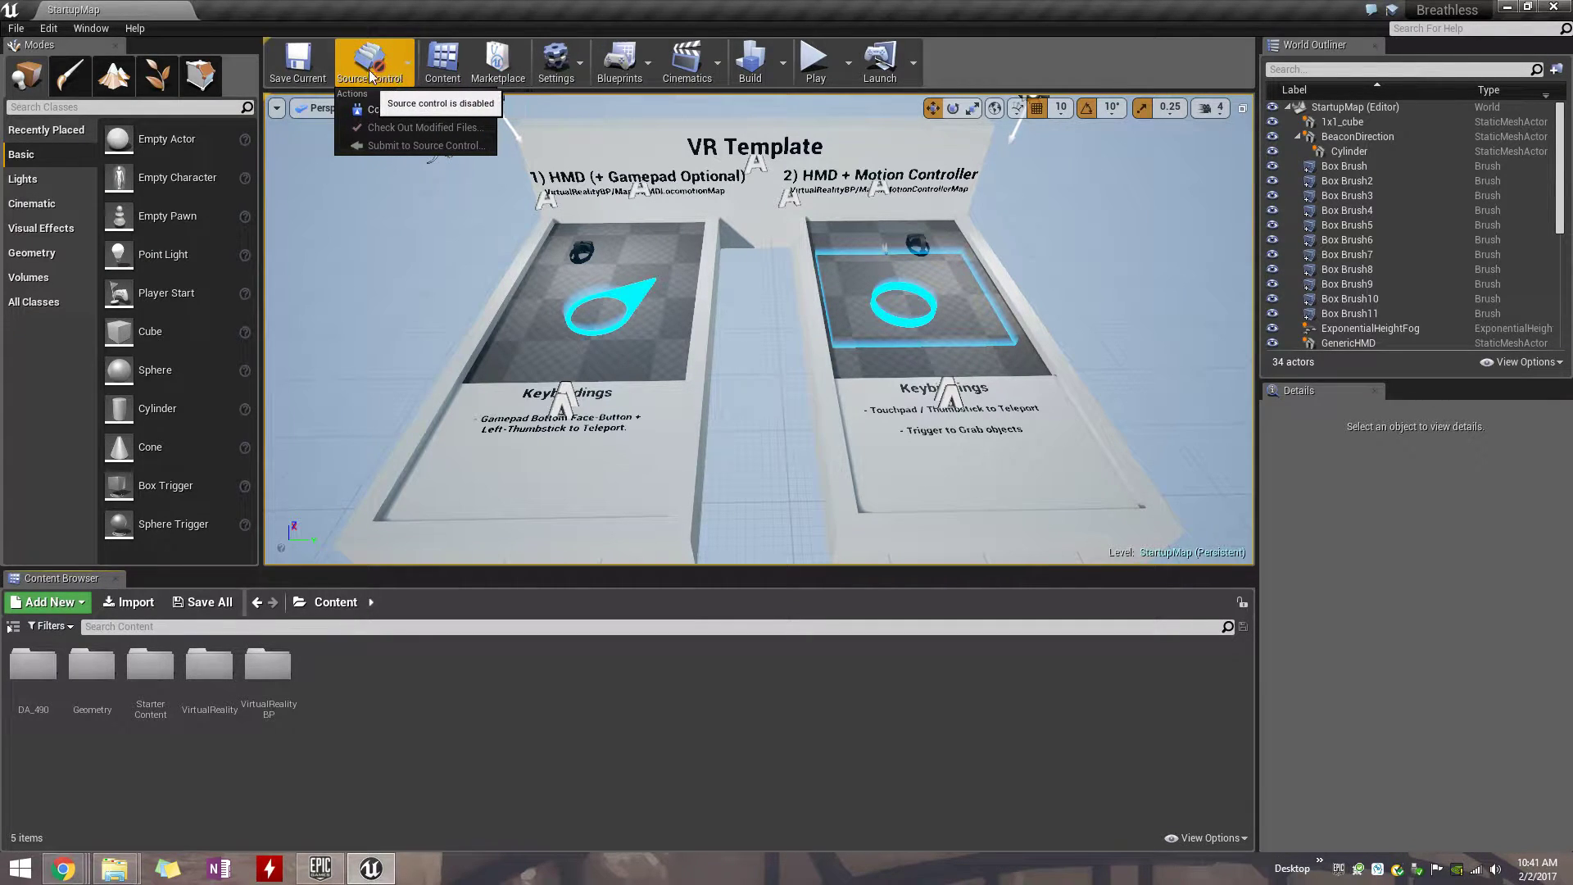
Start Connect to Source Control with Subversion as provider and select the repository path.
click(382, 115)
drag(704, 333, 681, 178)
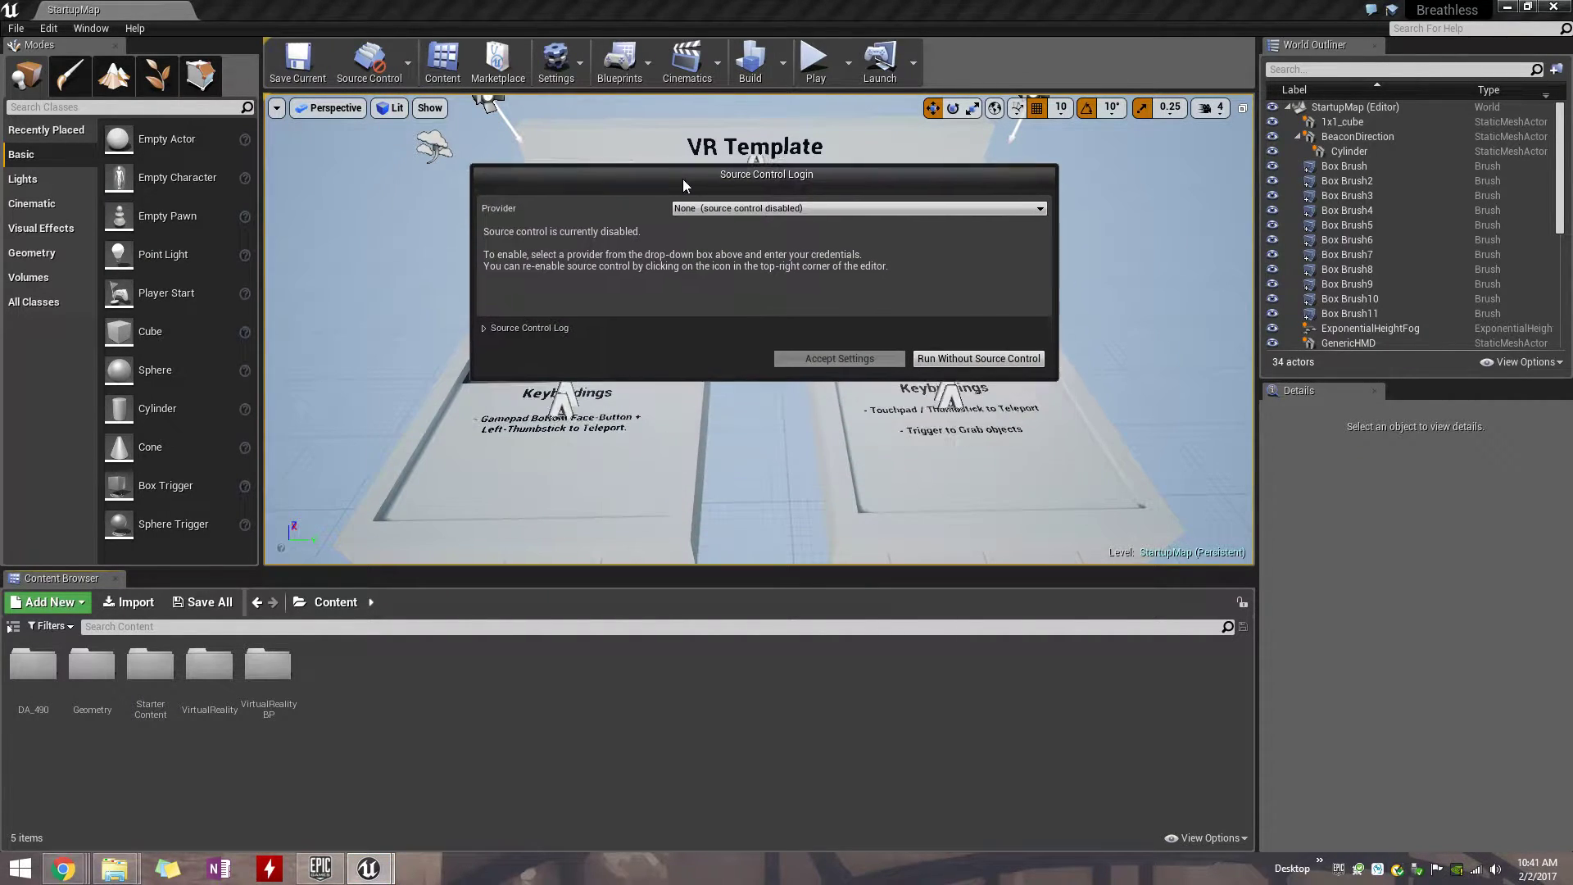
click(726, 205)
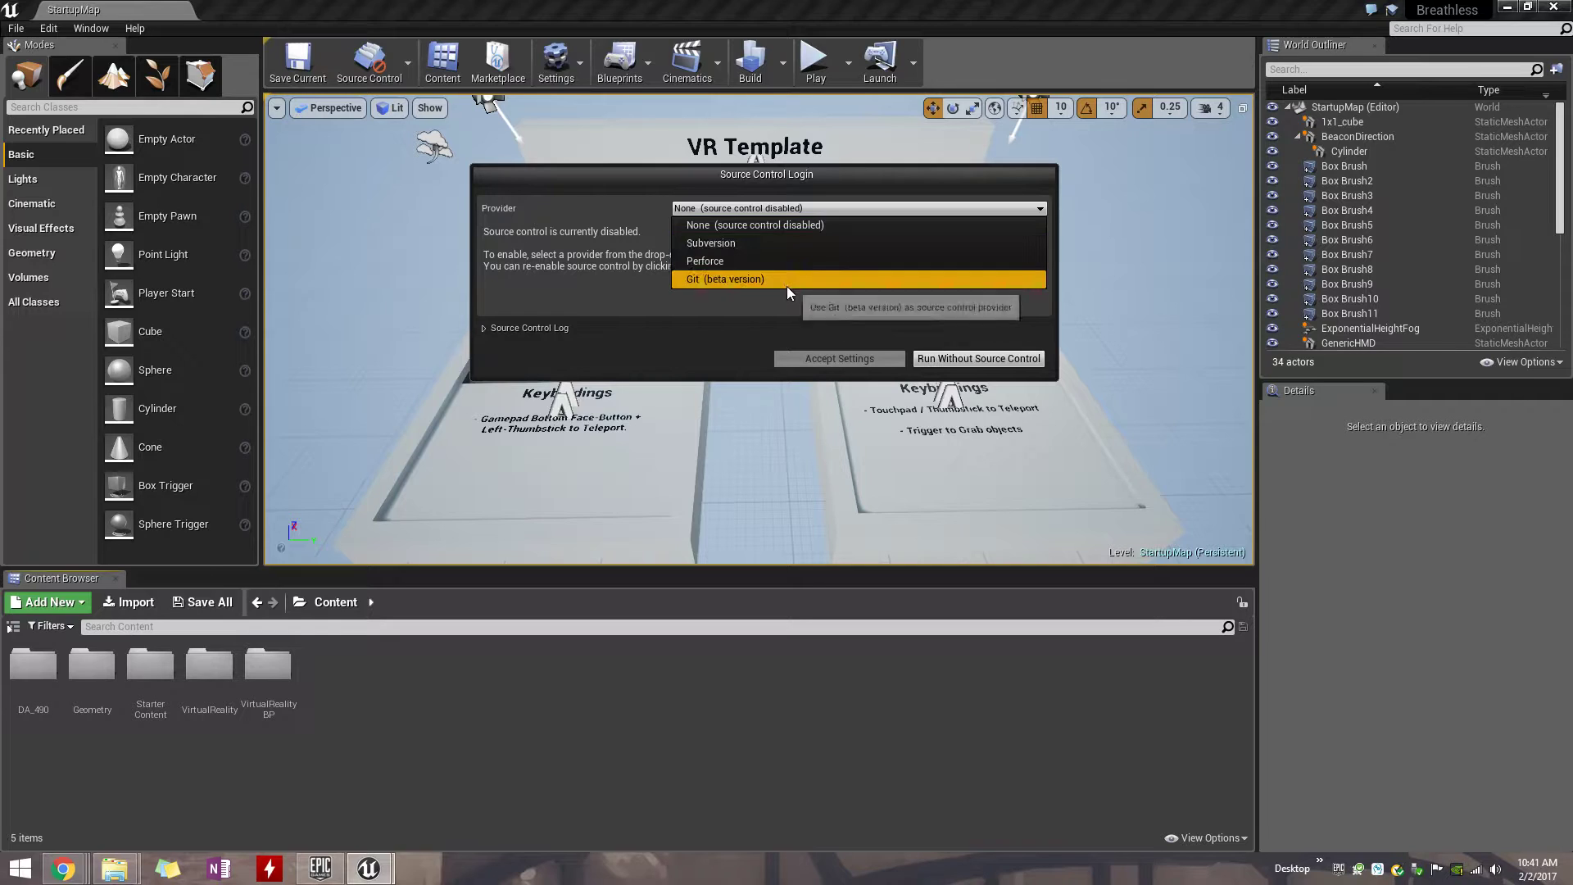
click(753, 243)
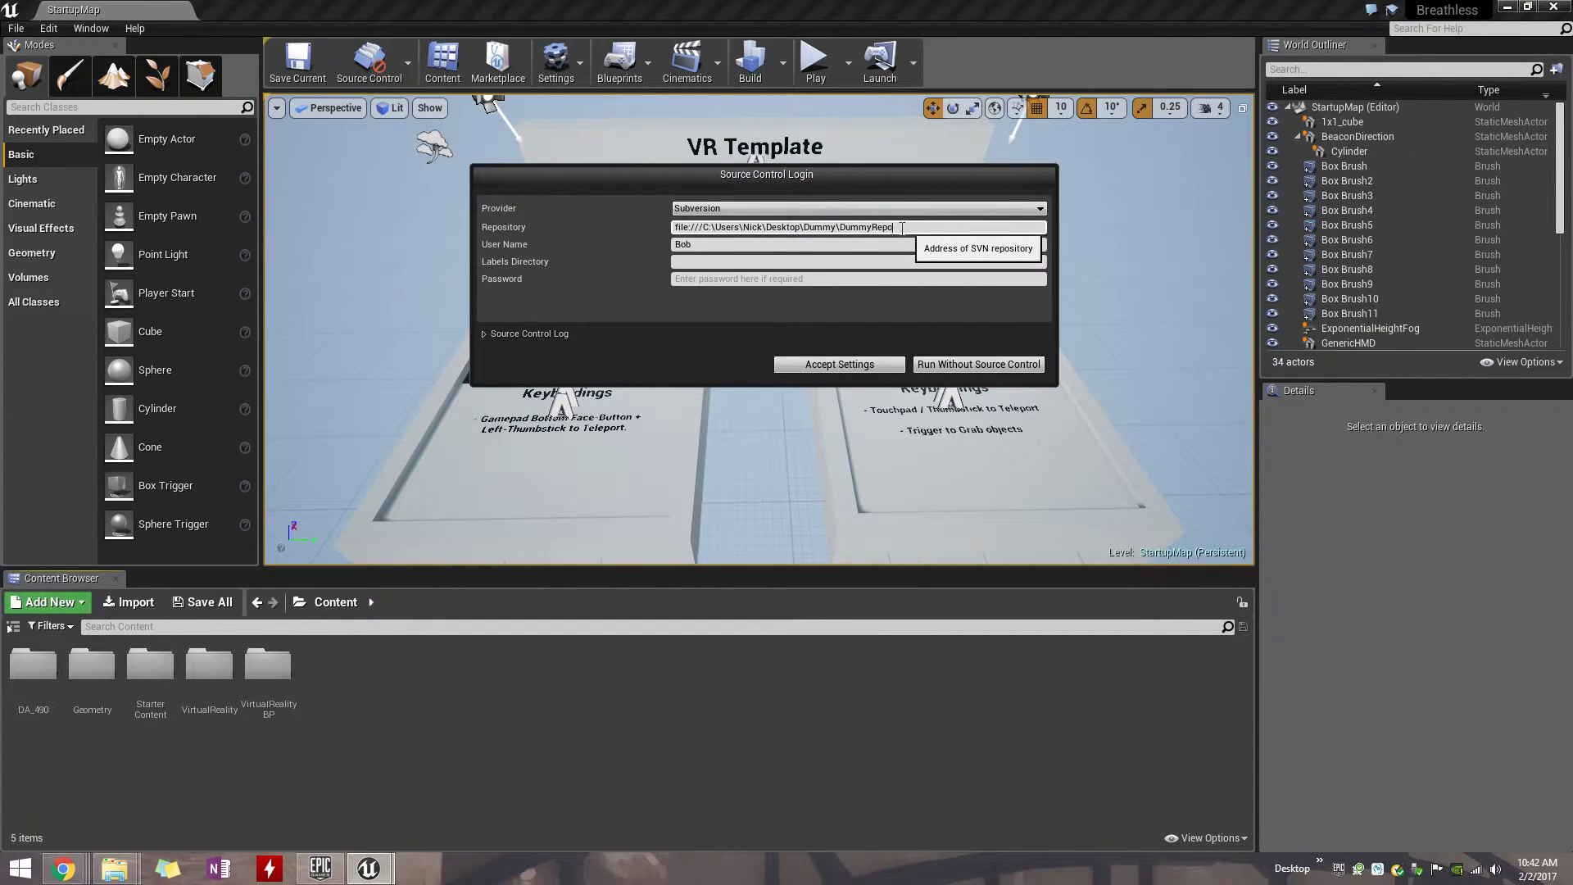
drag(908, 228, 659, 237)
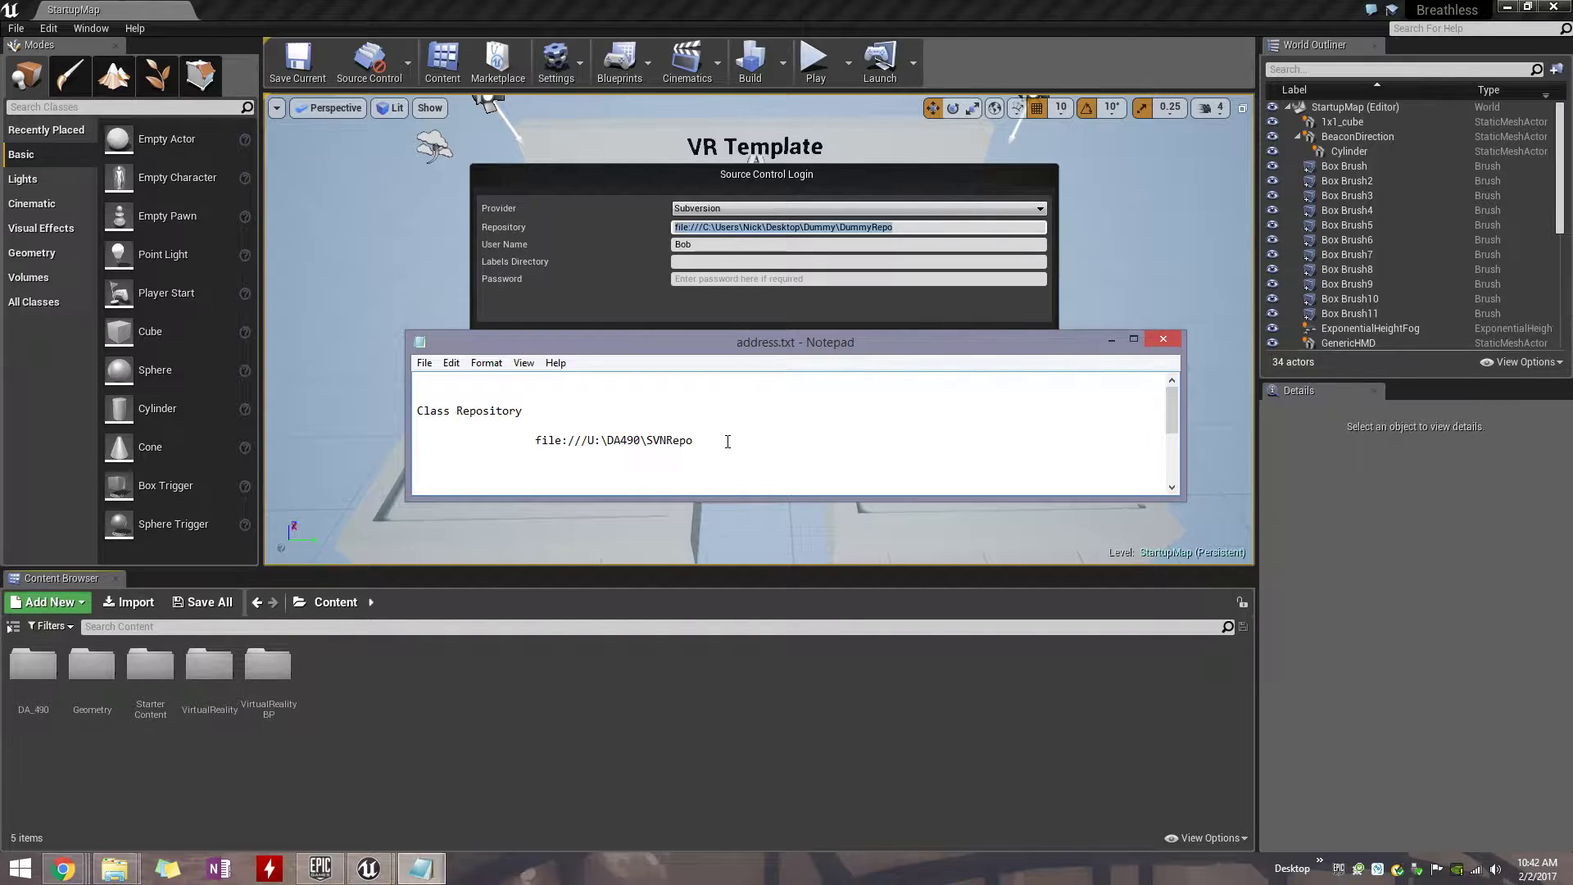
Check the repository address file:///U:\DA490\SVNRepo in address.txt and close Notepad without saving.
click(728, 443)
drag(783, 343, 890, 388)
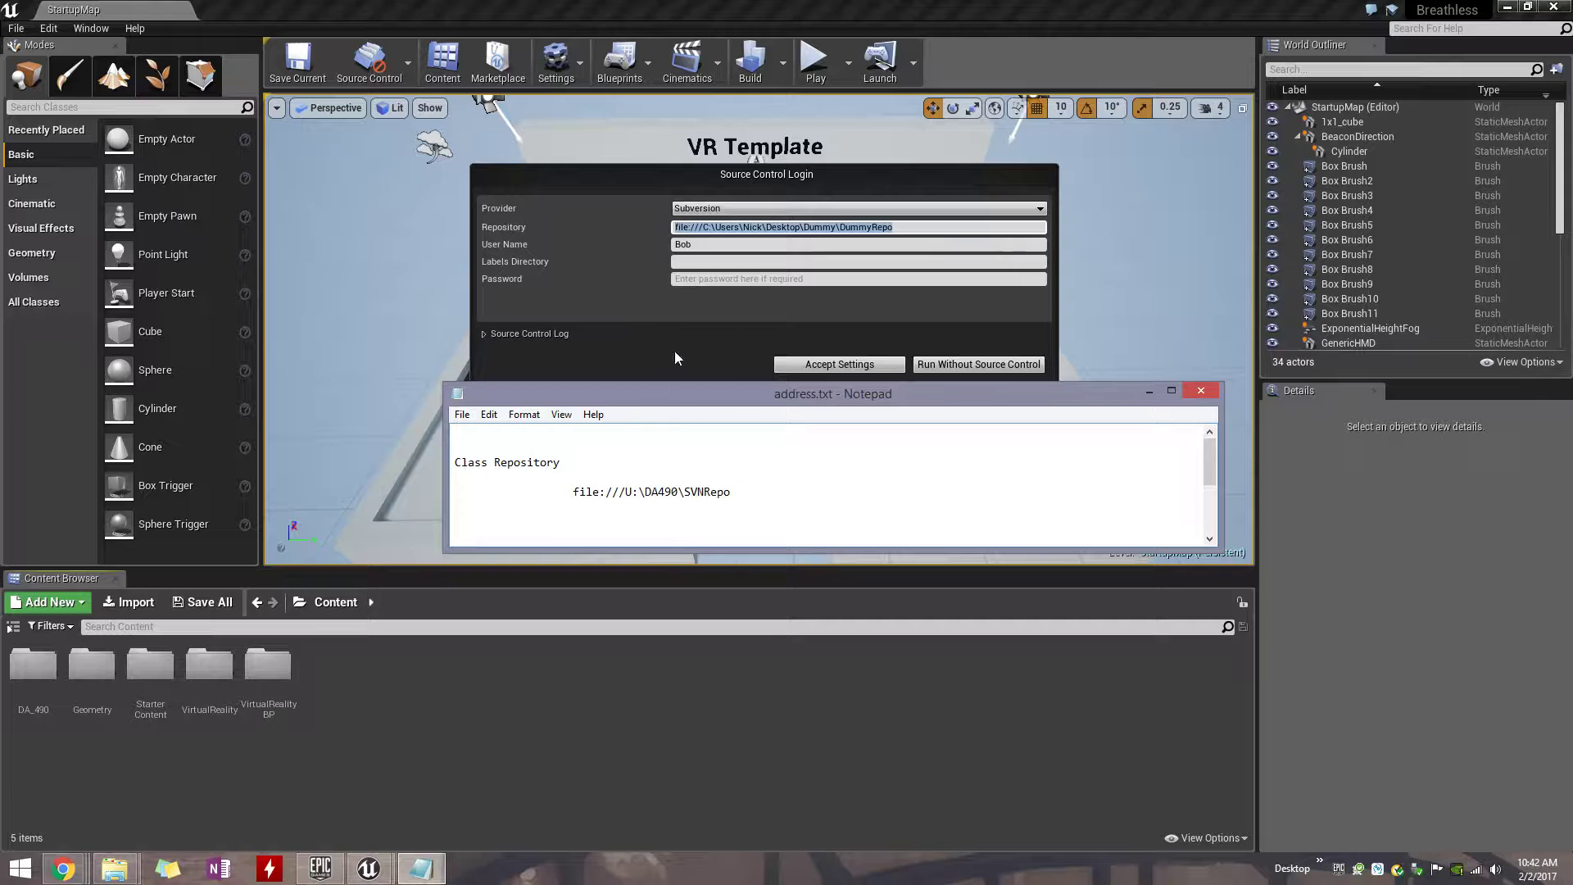
click(1201, 392)
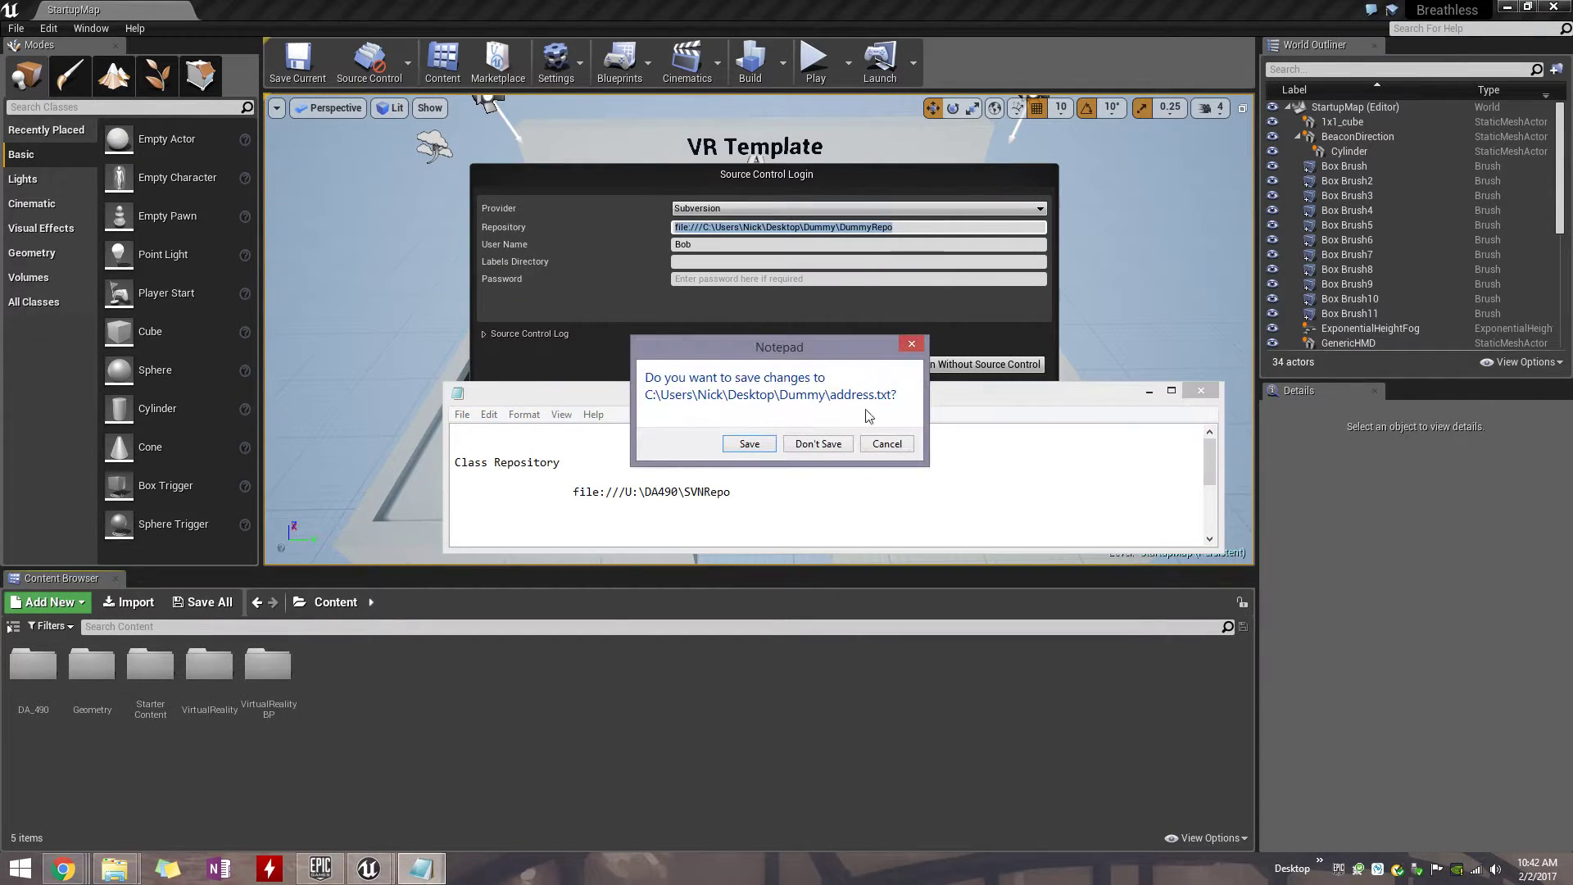
click(819, 443)
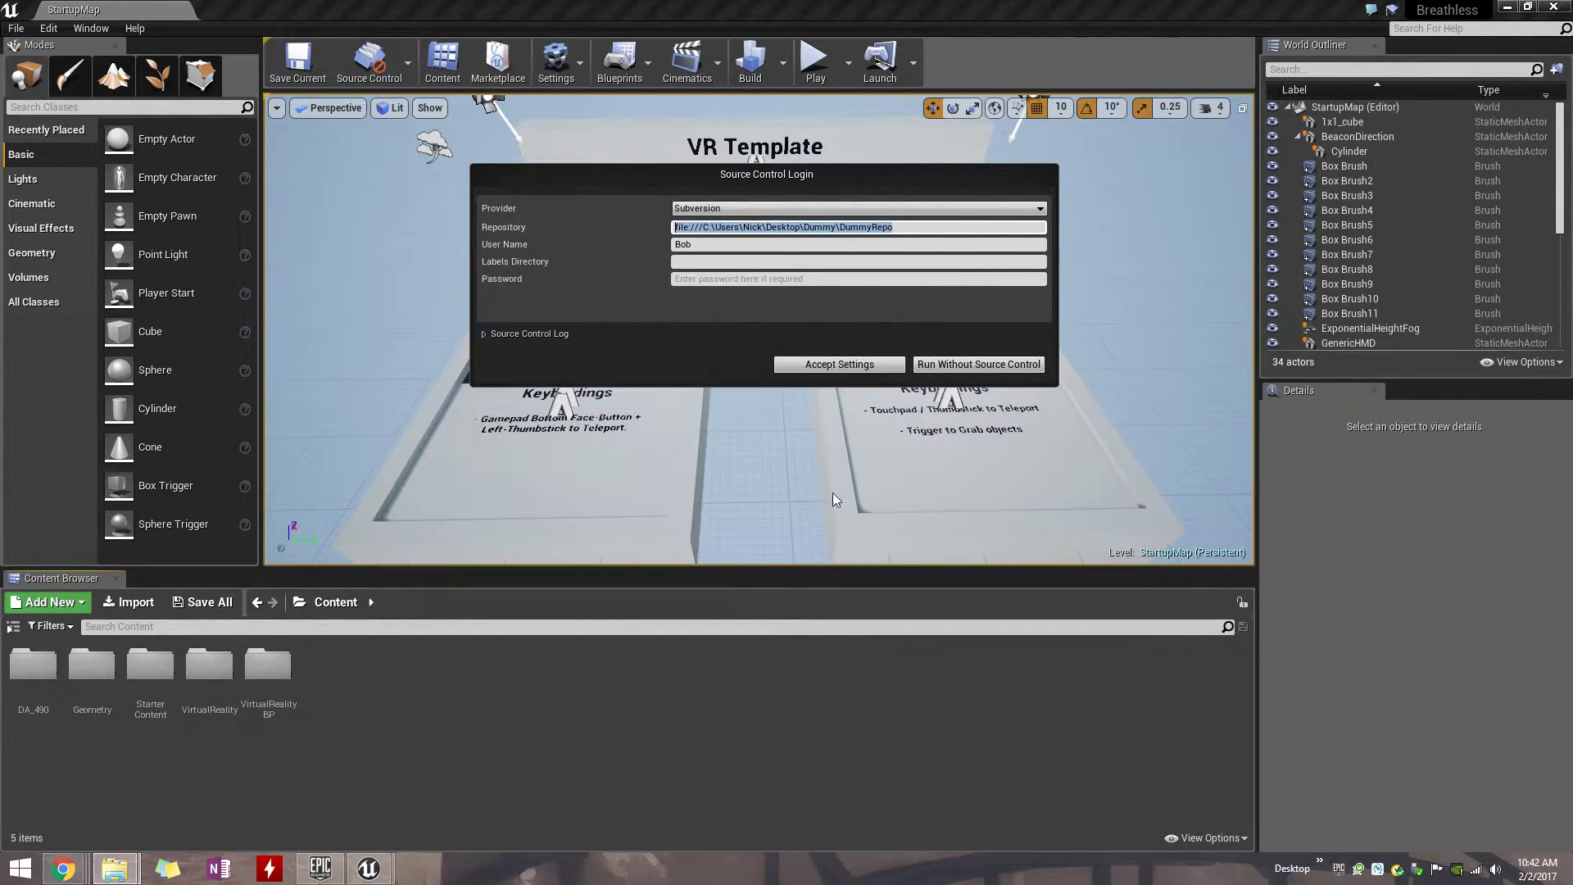
Clear the User Name field, enter your own SVN username, and accept settings to connect.
click(719, 246)
drag(719, 245, 657, 242)
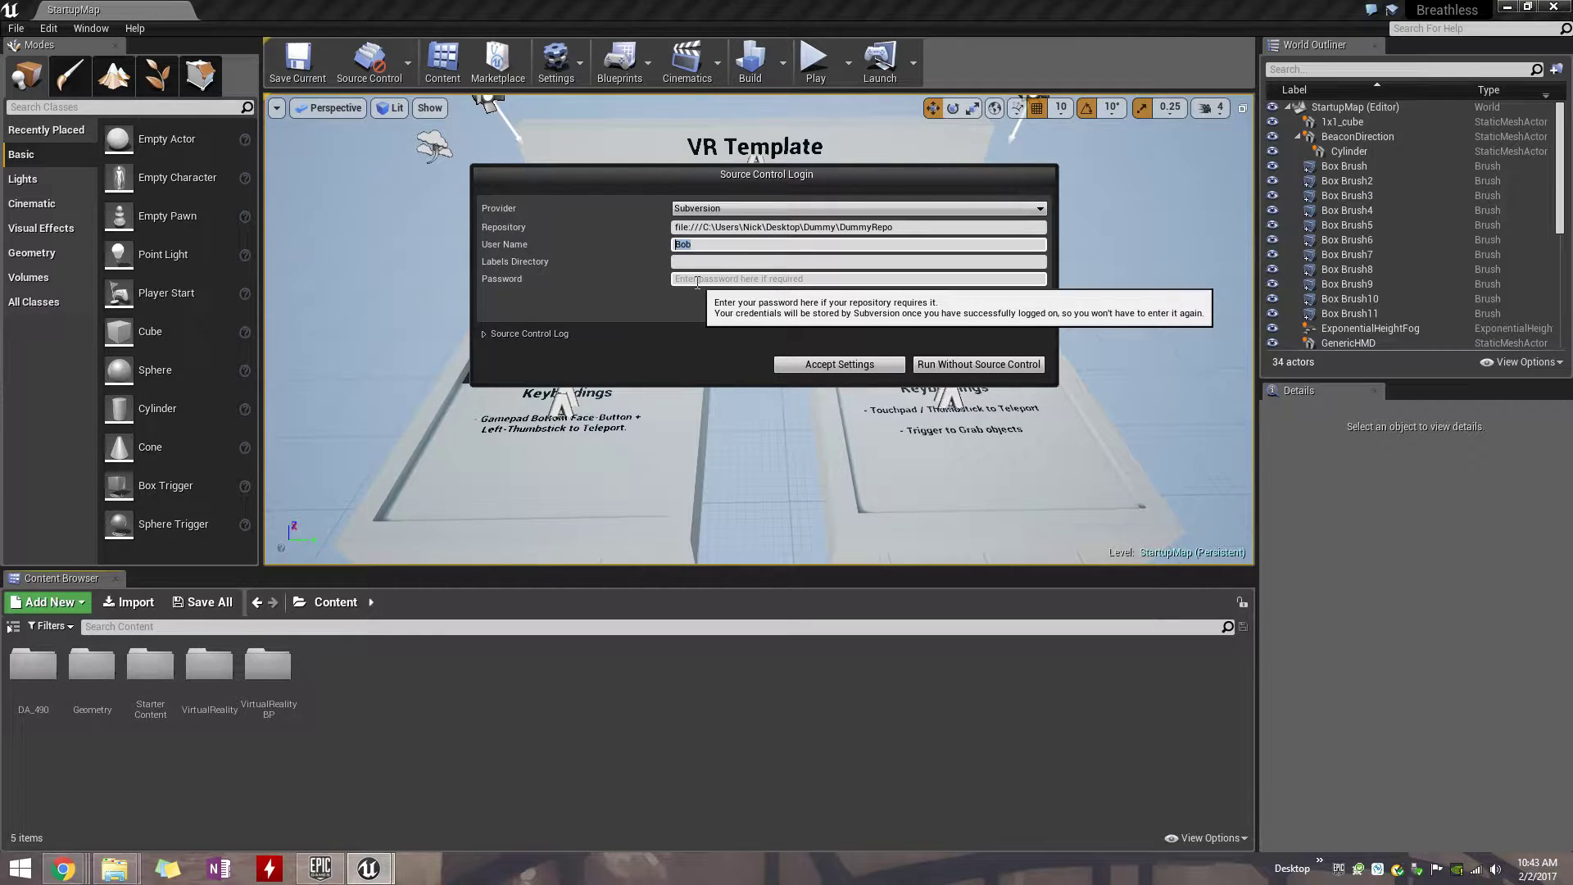
key(BackSpace)
text(JPrymek)
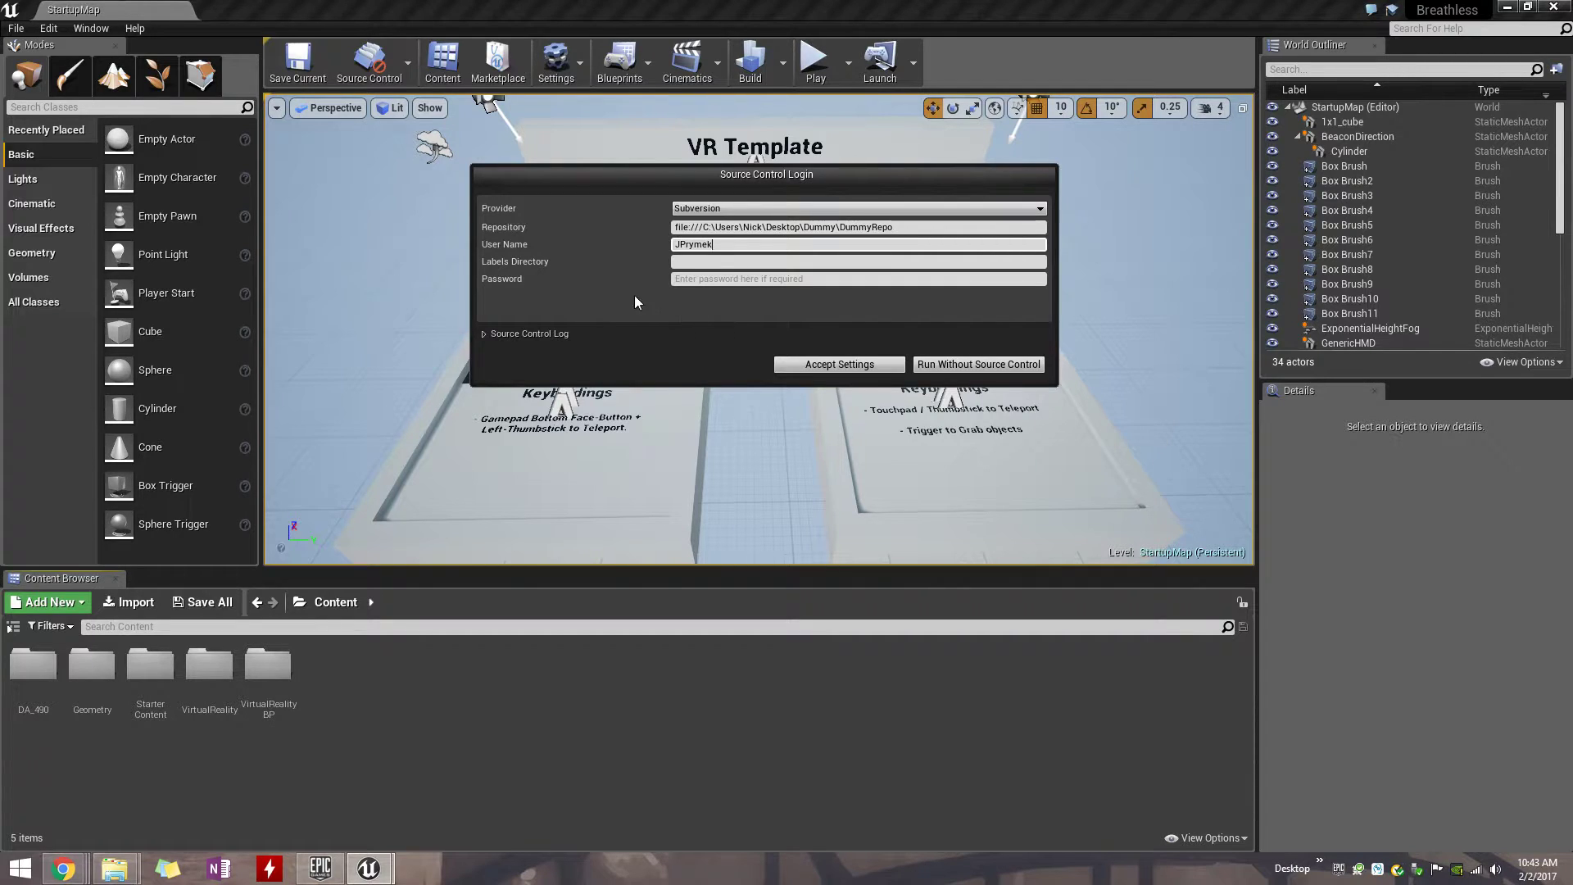
click(882, 366)
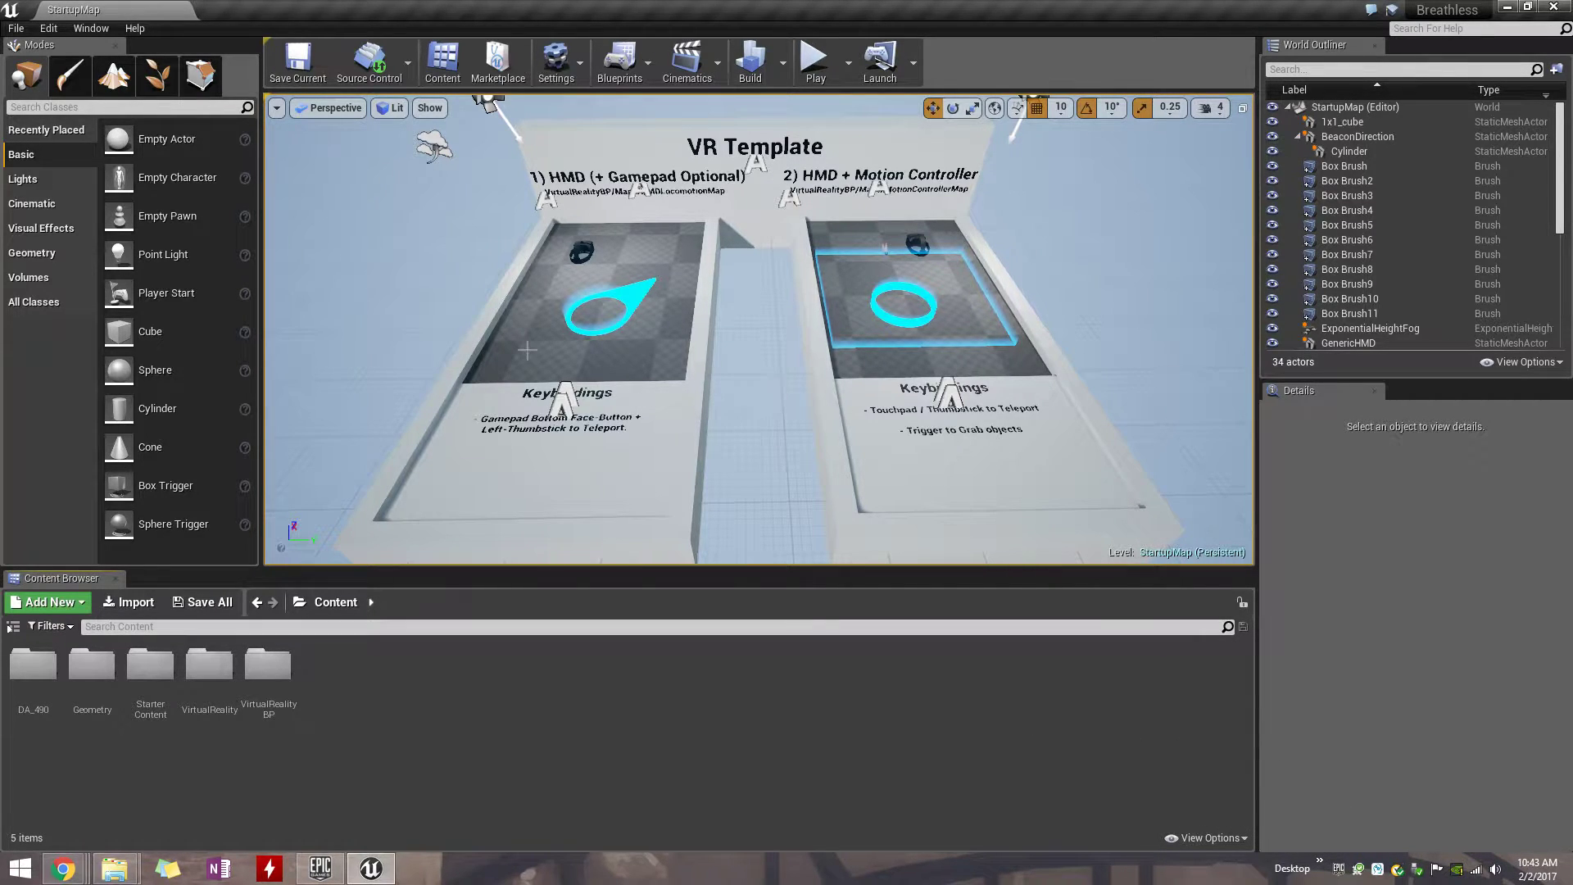
Reopen the source control settings and accept them again to reconnect to Subversion.
click(381, 78)
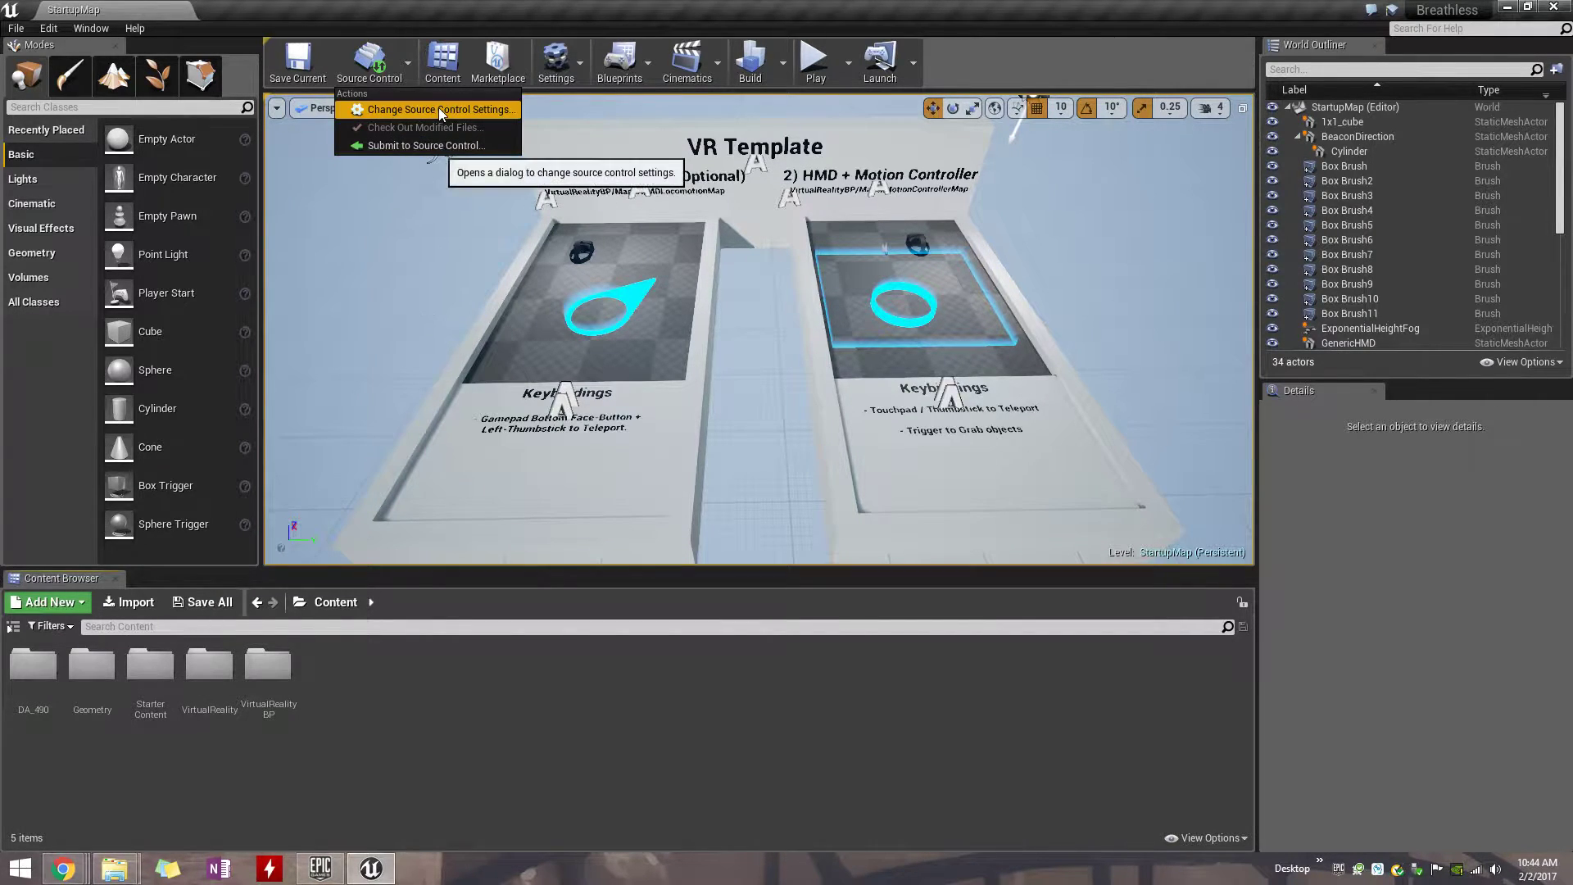
click(489, 117)
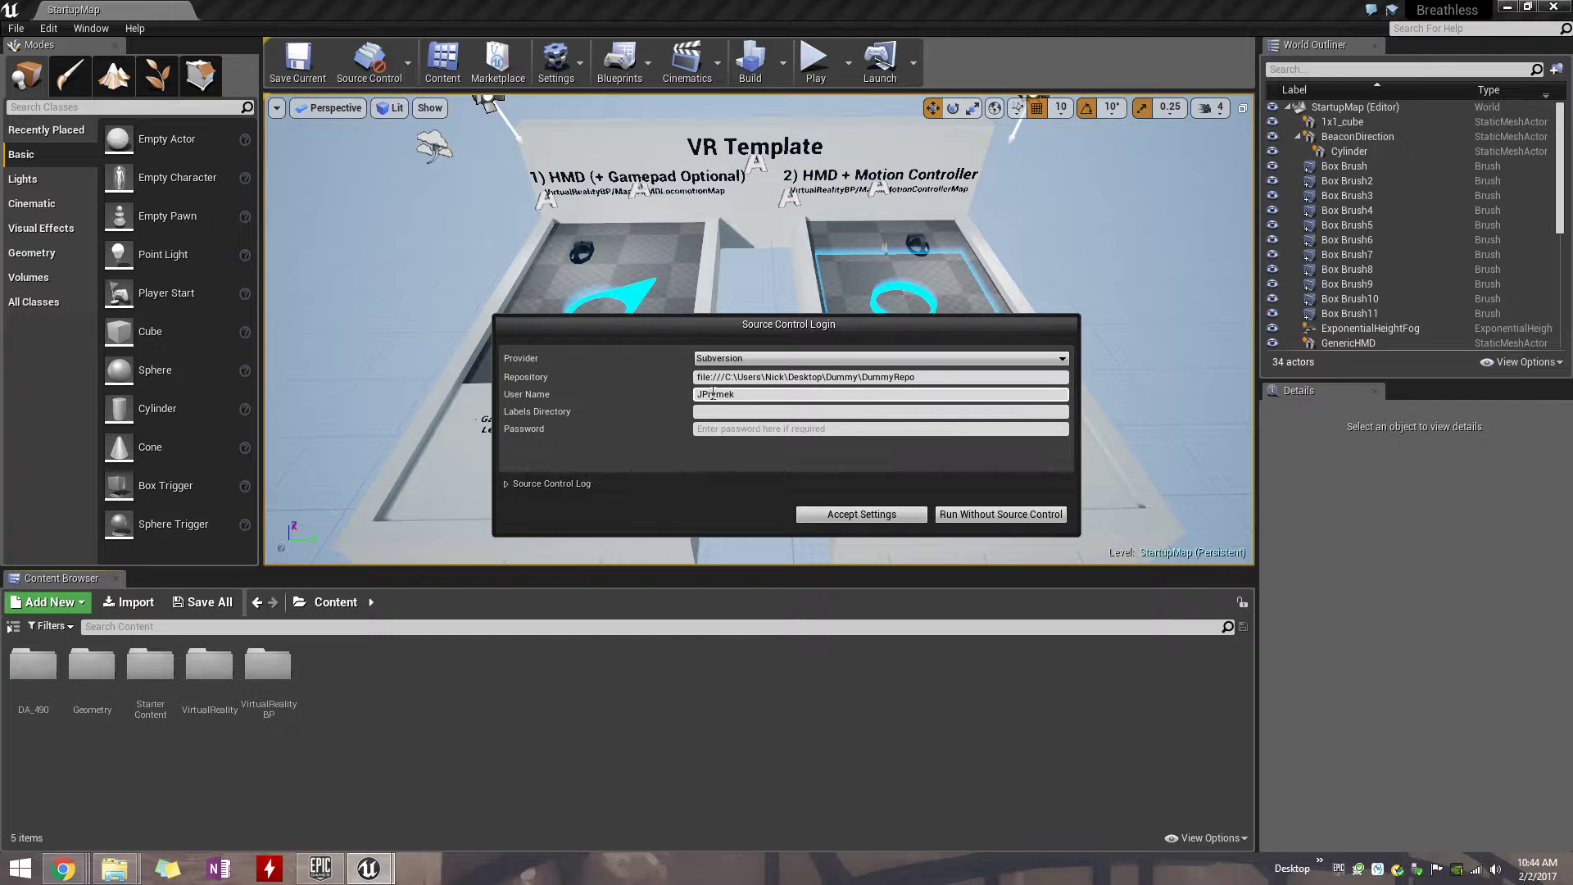
click(1020, 520)
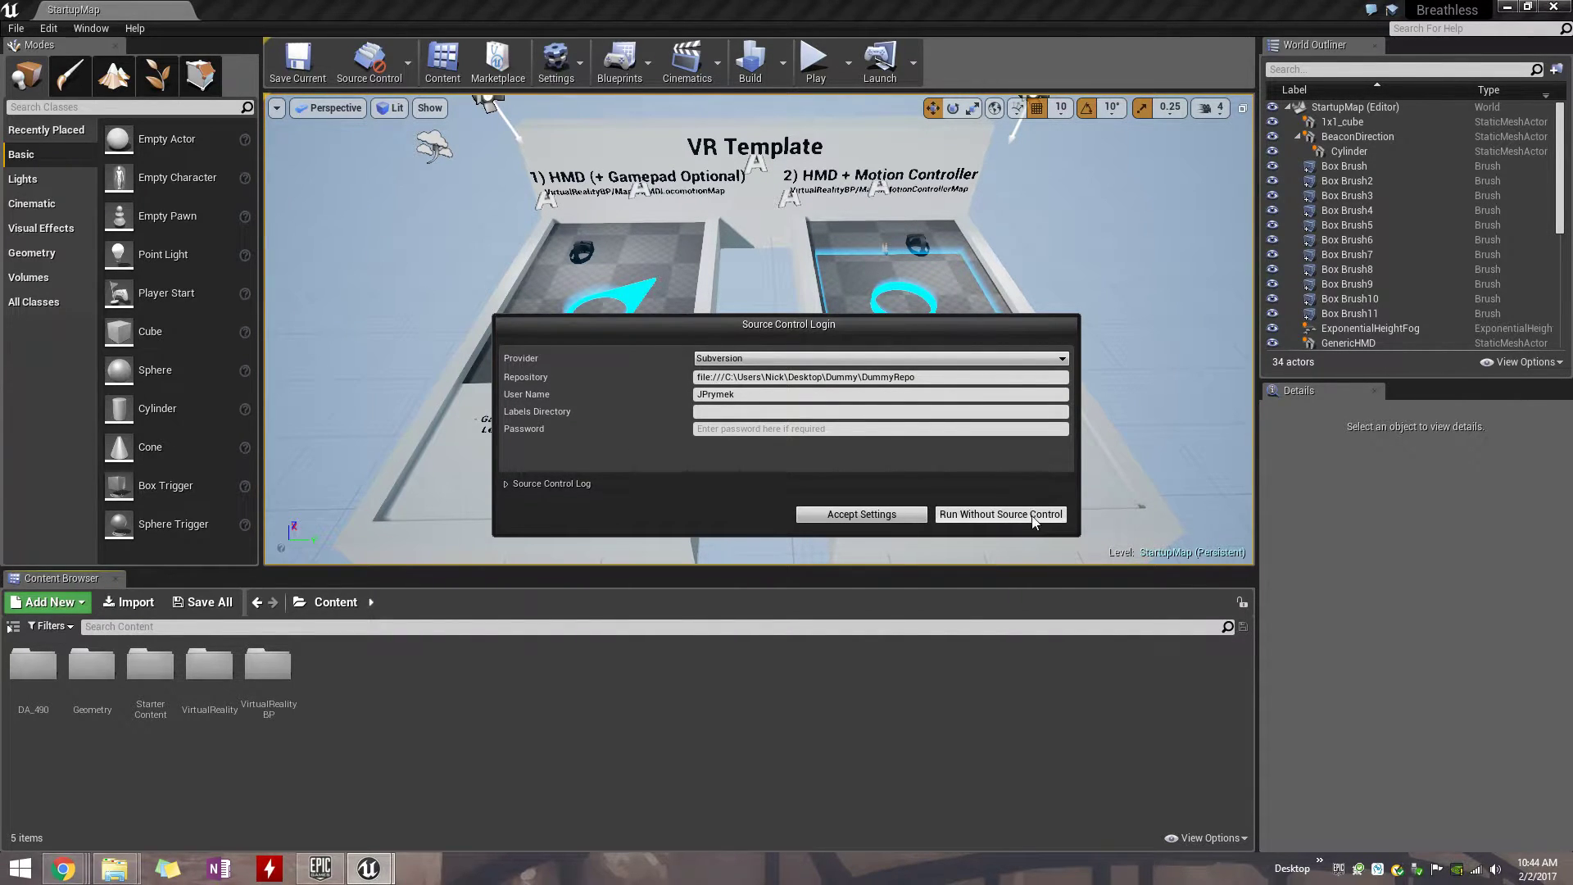
click(861, 515)
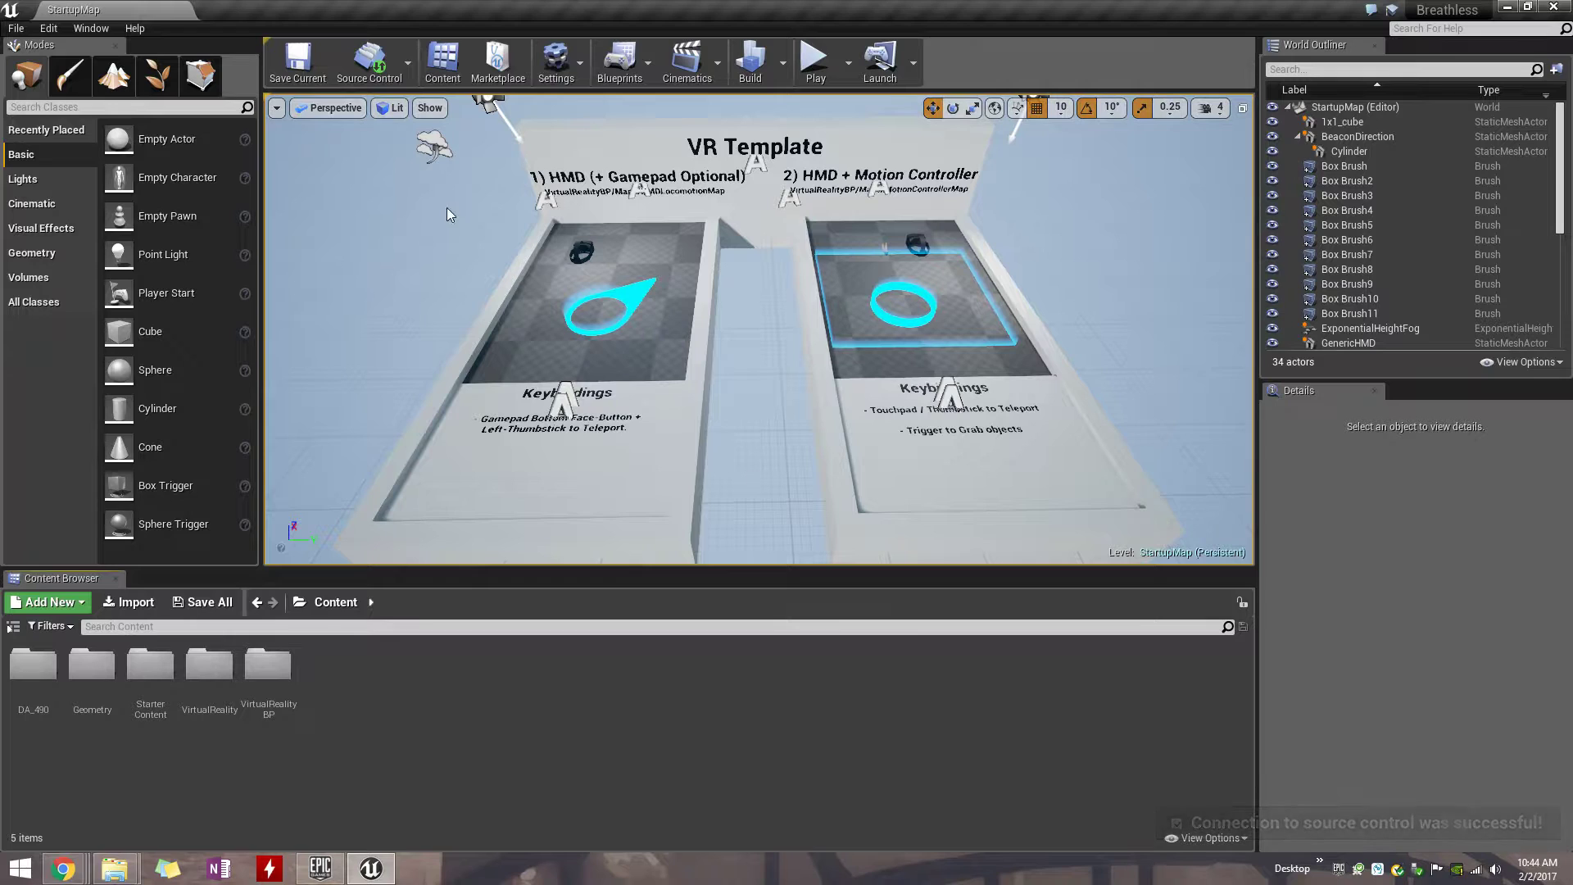
click(410, 62)
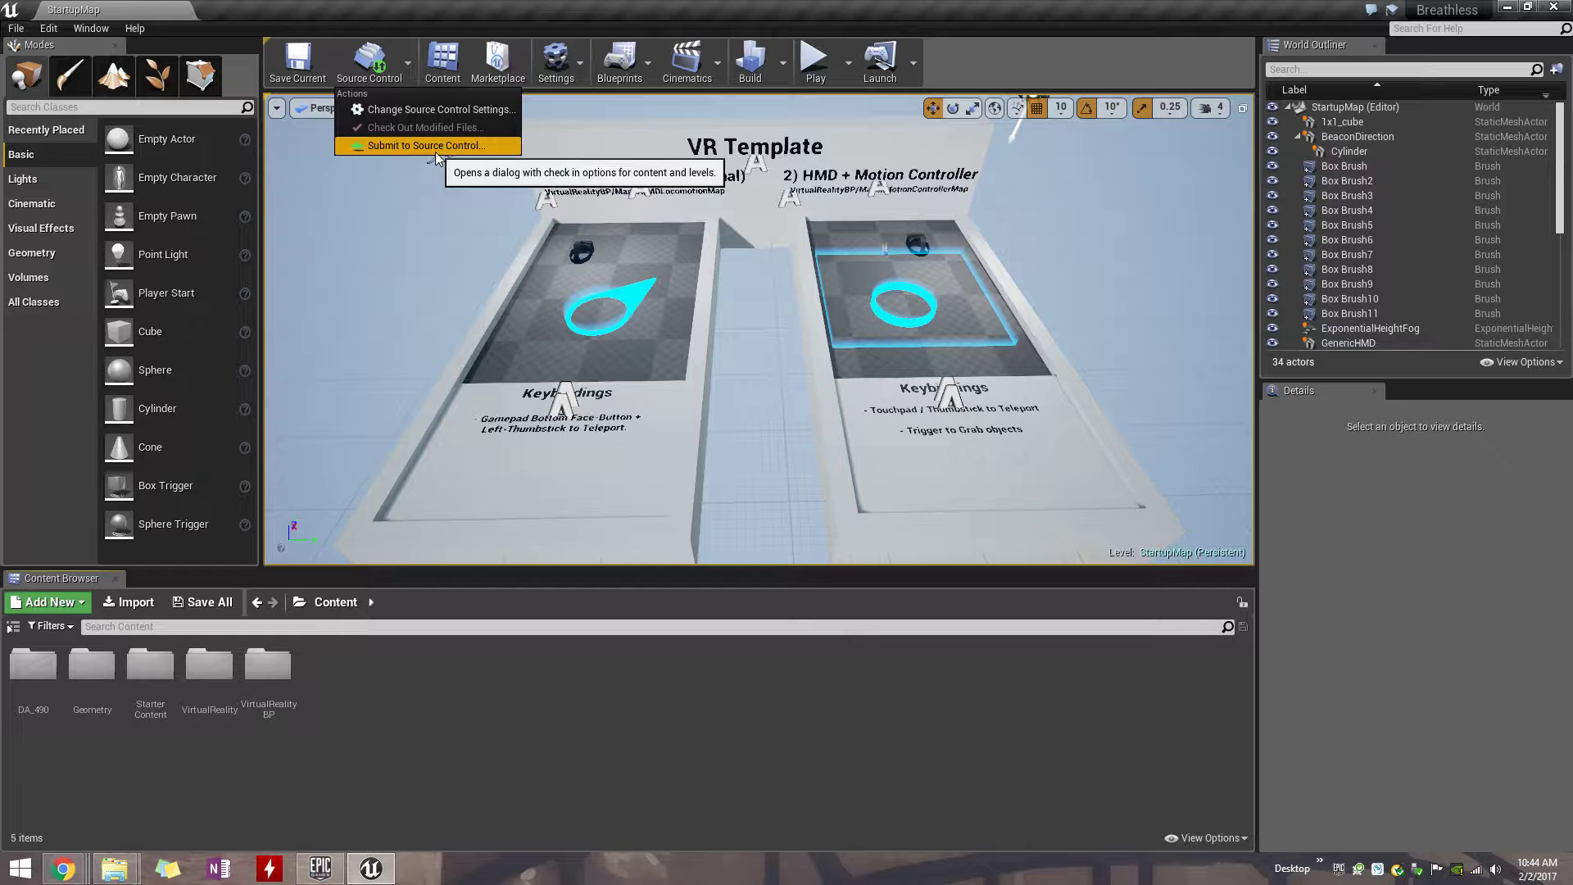
Open the Dummy_B working copy in File Explorer and view its TortoiseSVN options.
key(alt+Tab)
drag(802, 198, 815, 196)
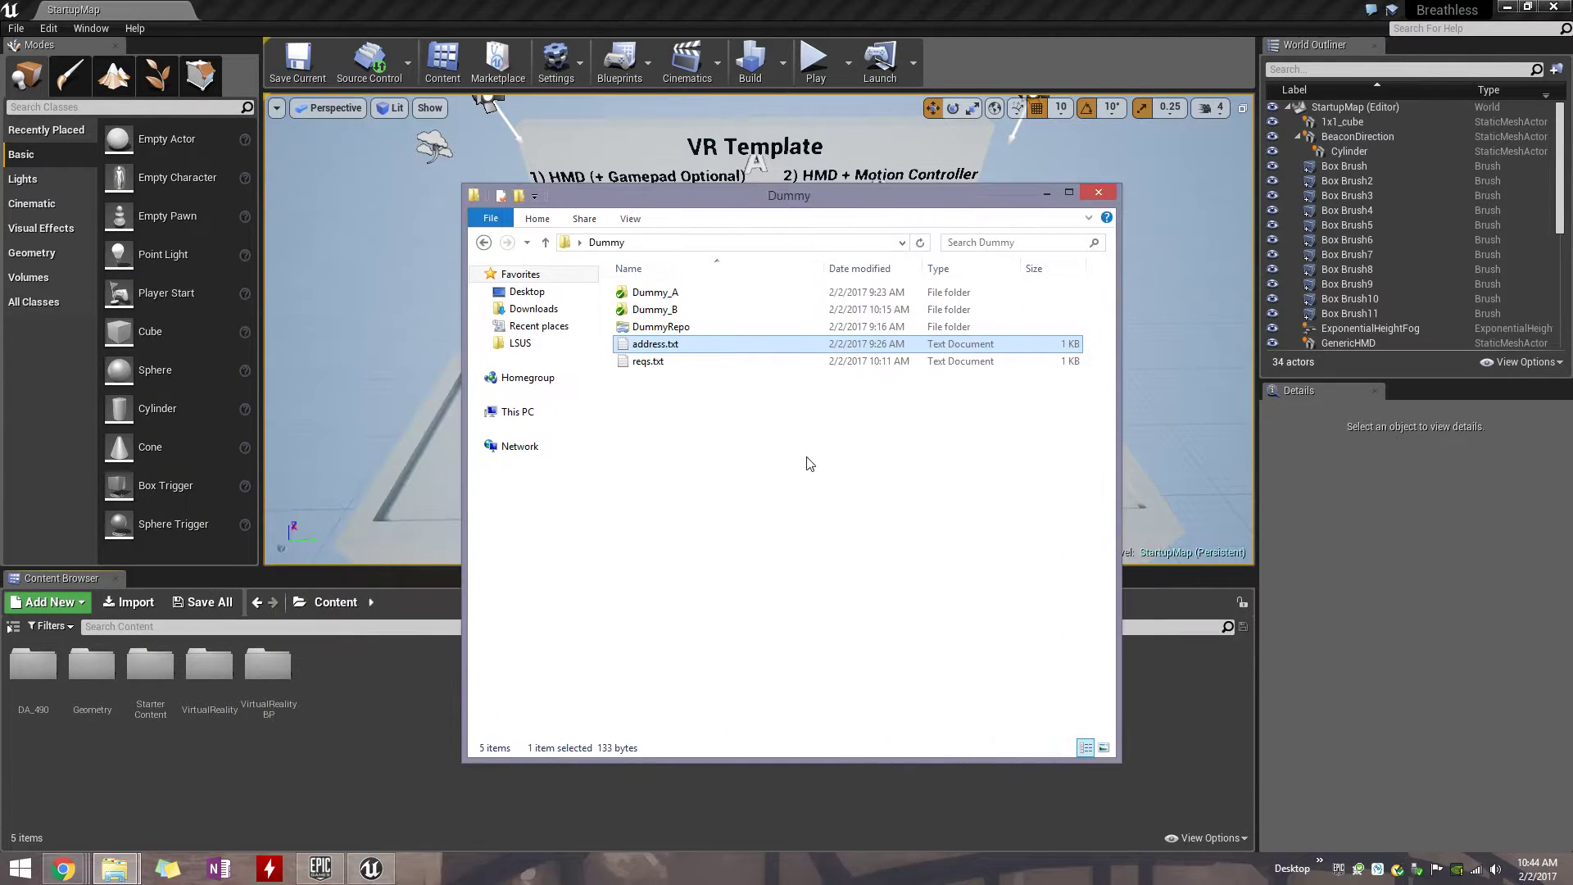
right_click(807, 456)
mouse_move(836, 676)
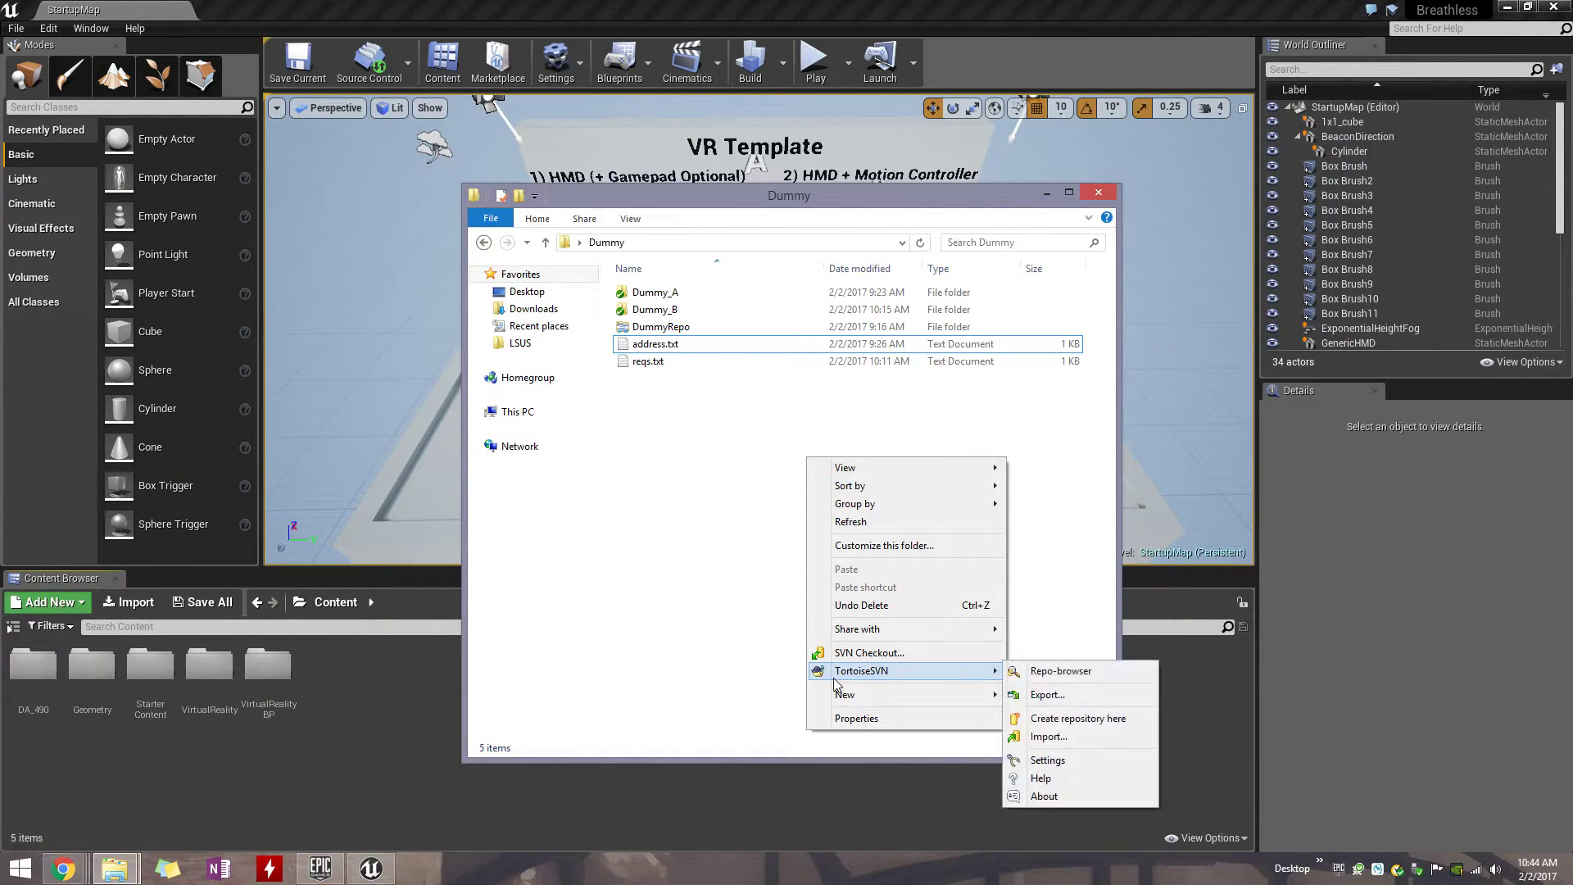
double_click(676, 312)
right_click(686, 411)
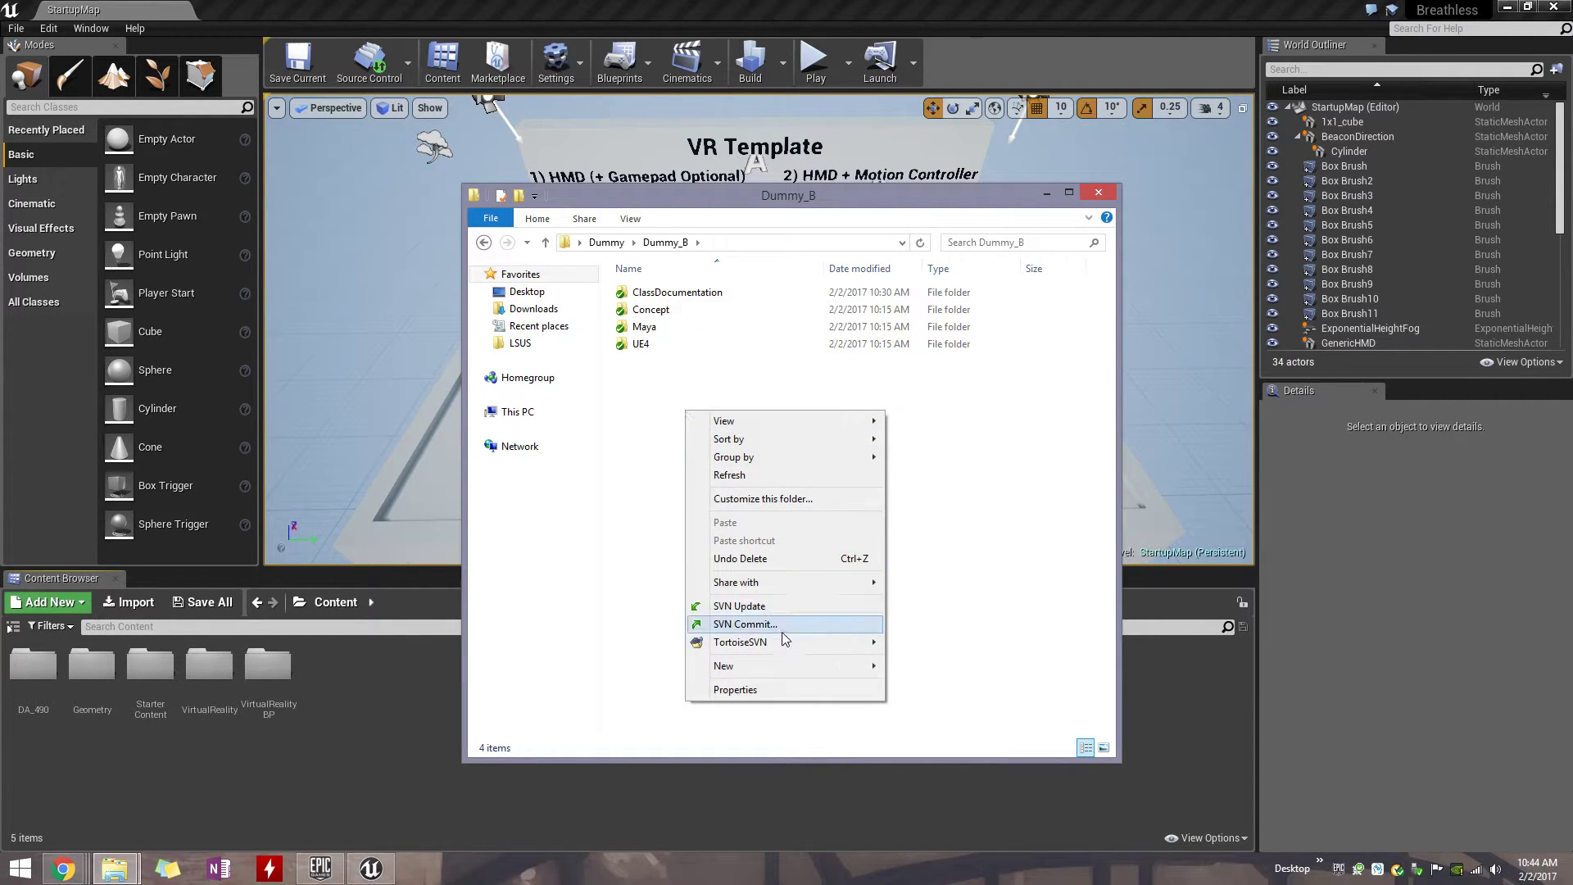
Dismiss the SVN menu, minimize Dummy_B, and bring up the editor's source control actions.
click(853, 197)
click(1046, 192)
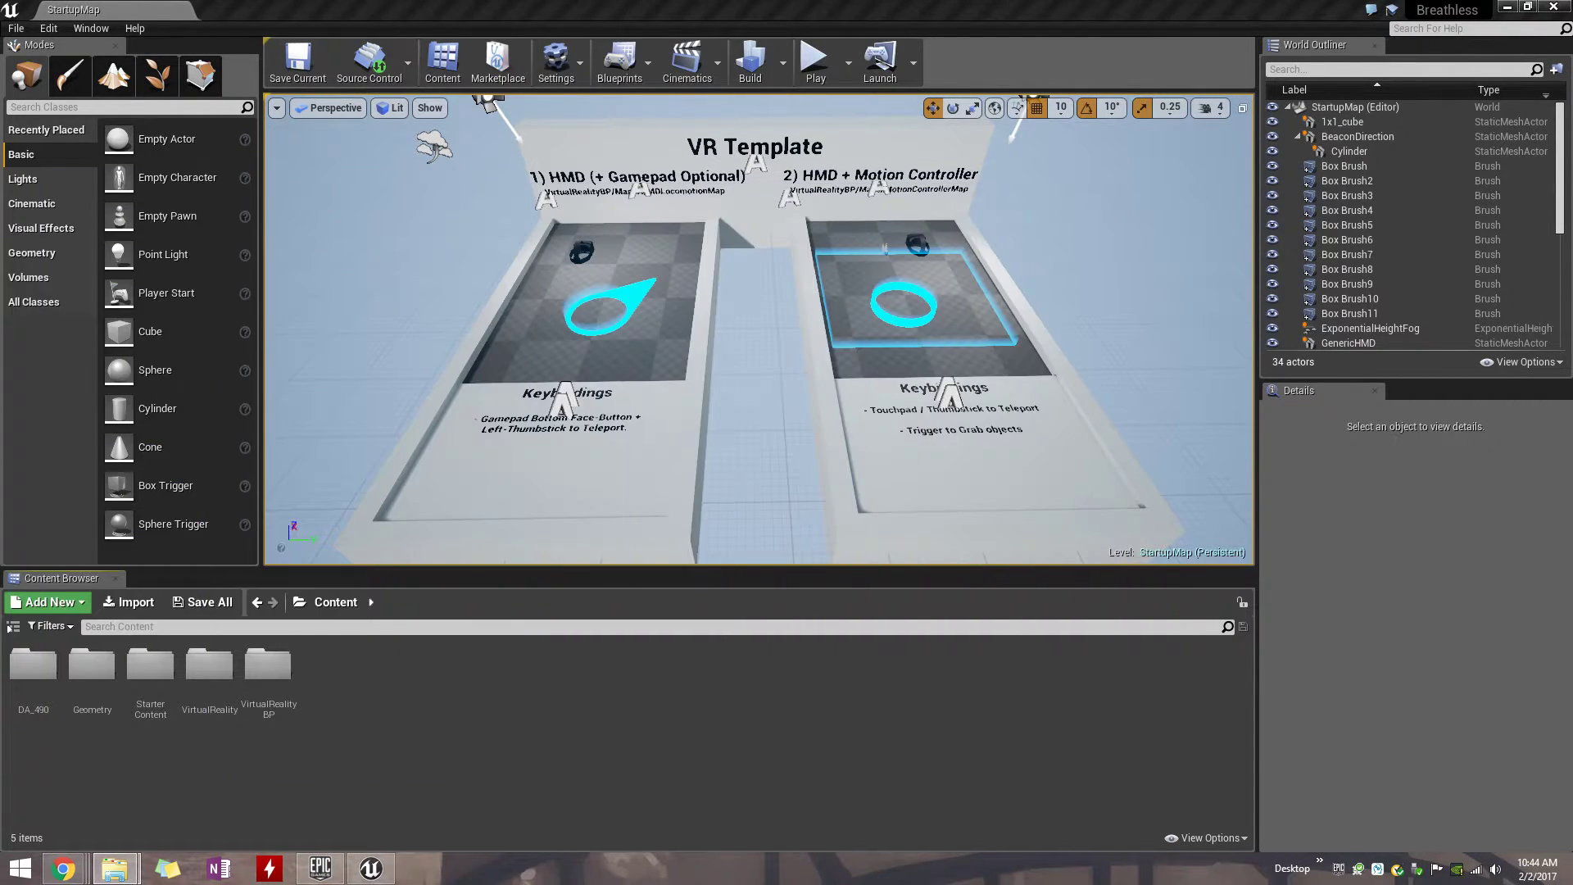
click(439, 8)
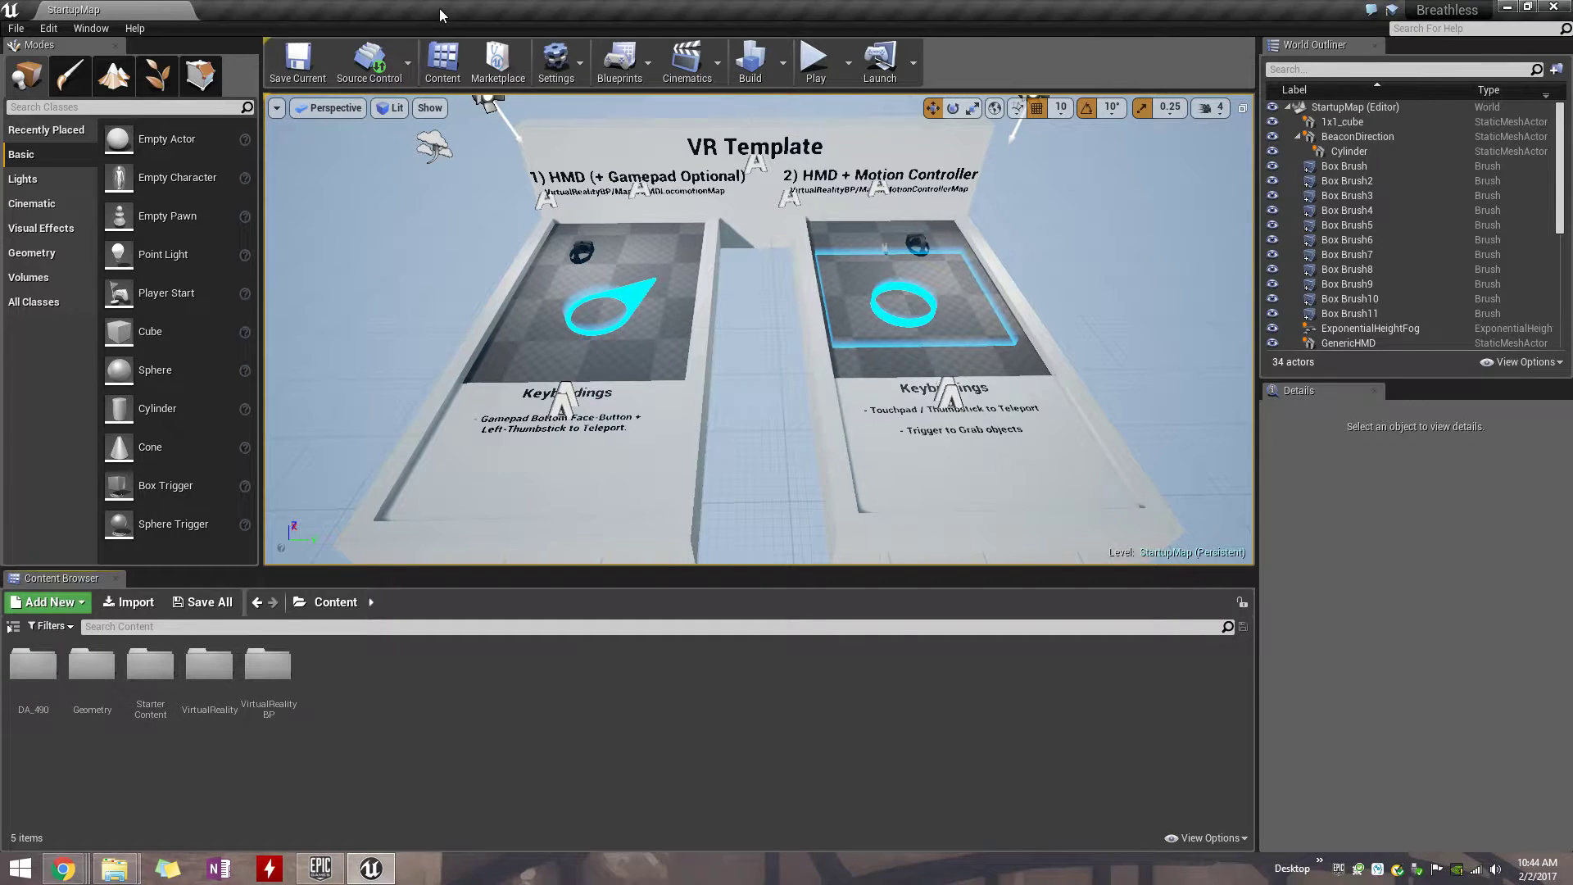
click(395, 65)
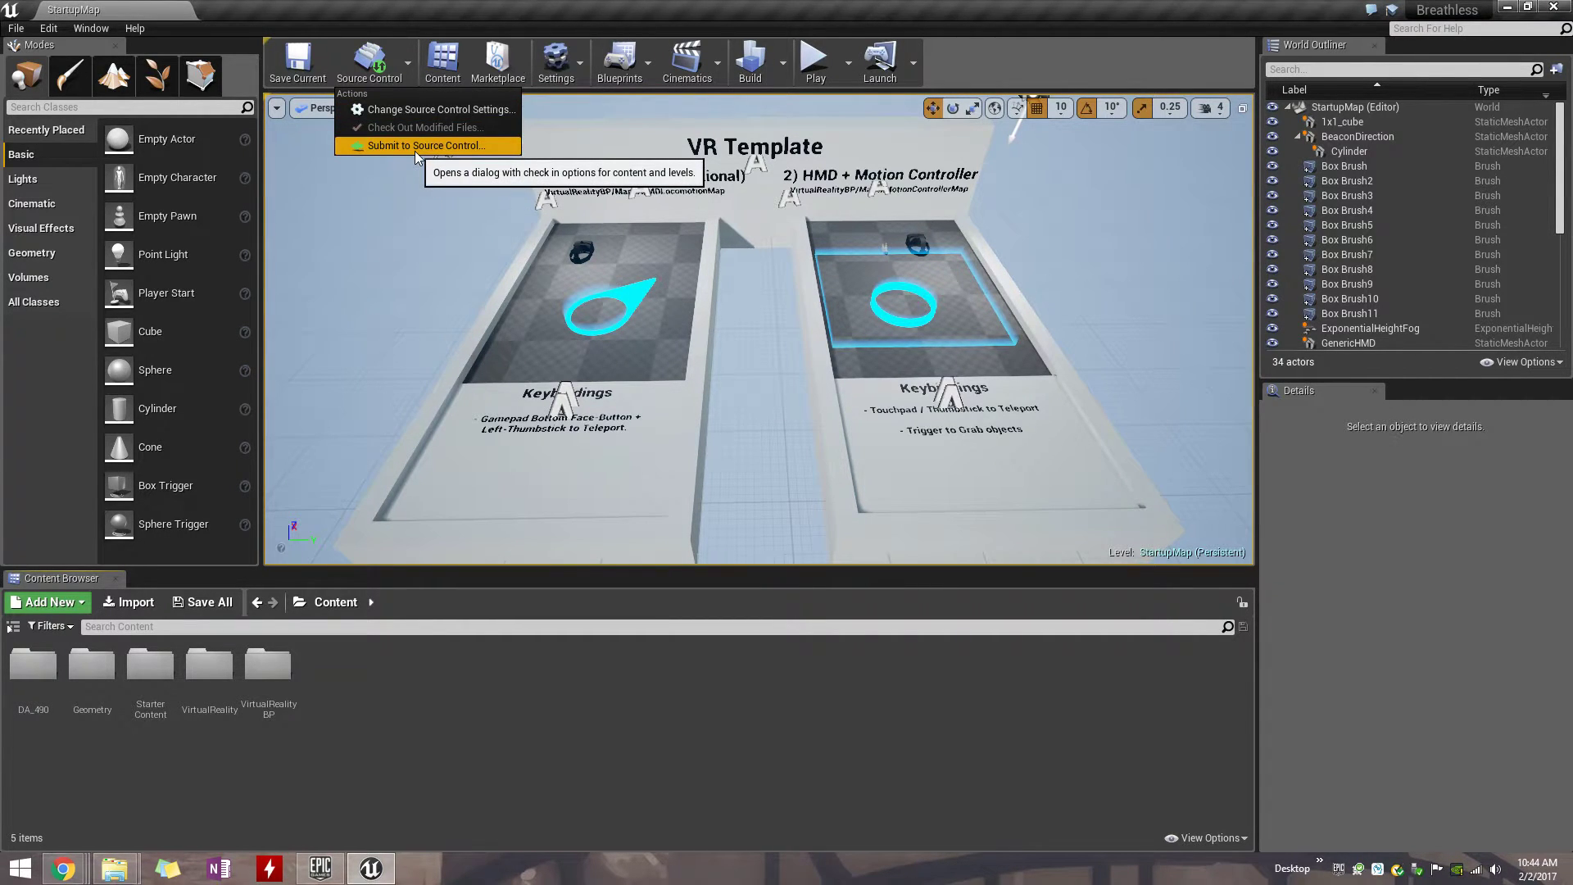
click(364, 749)
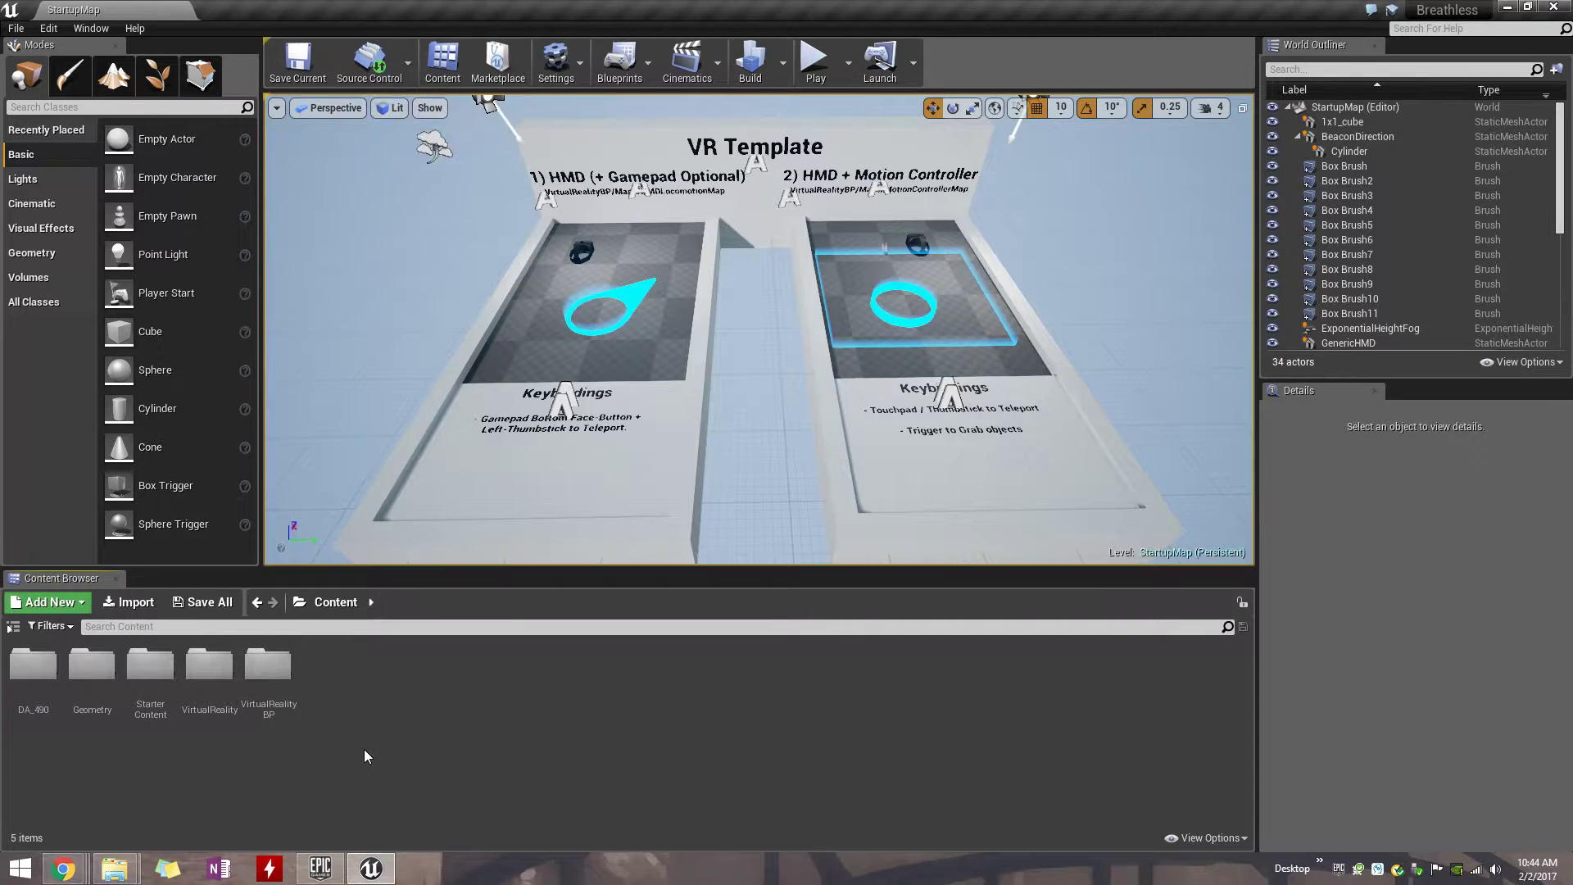
In DA_490 > Blueprints, create an Actor-based Blueprint class named TestBlueprint.
double_click(47, 682)
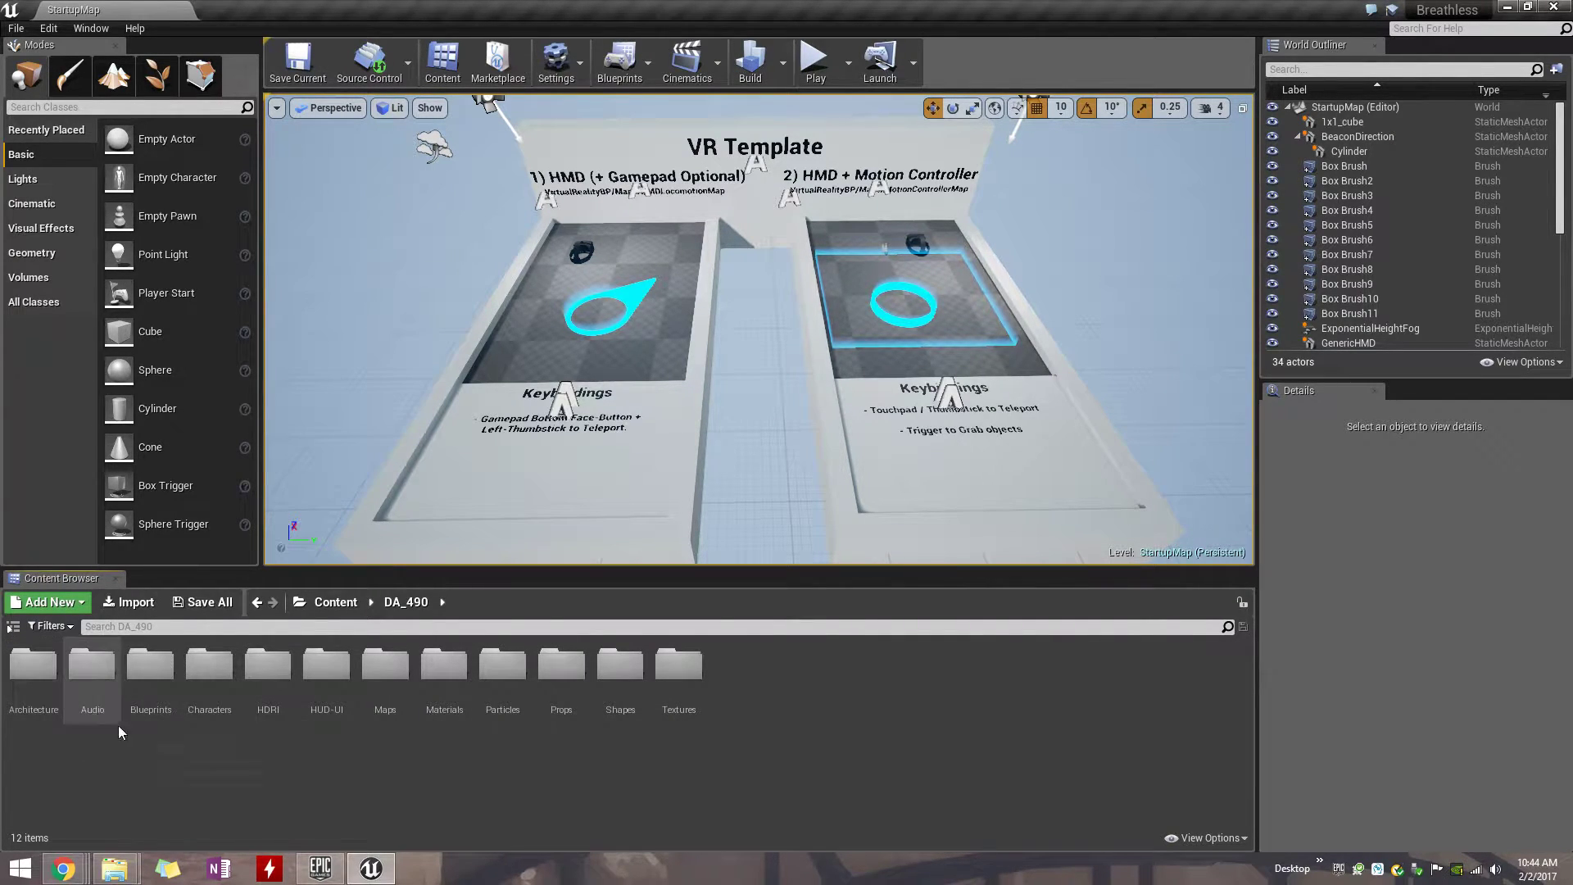
double_click(150, 668)
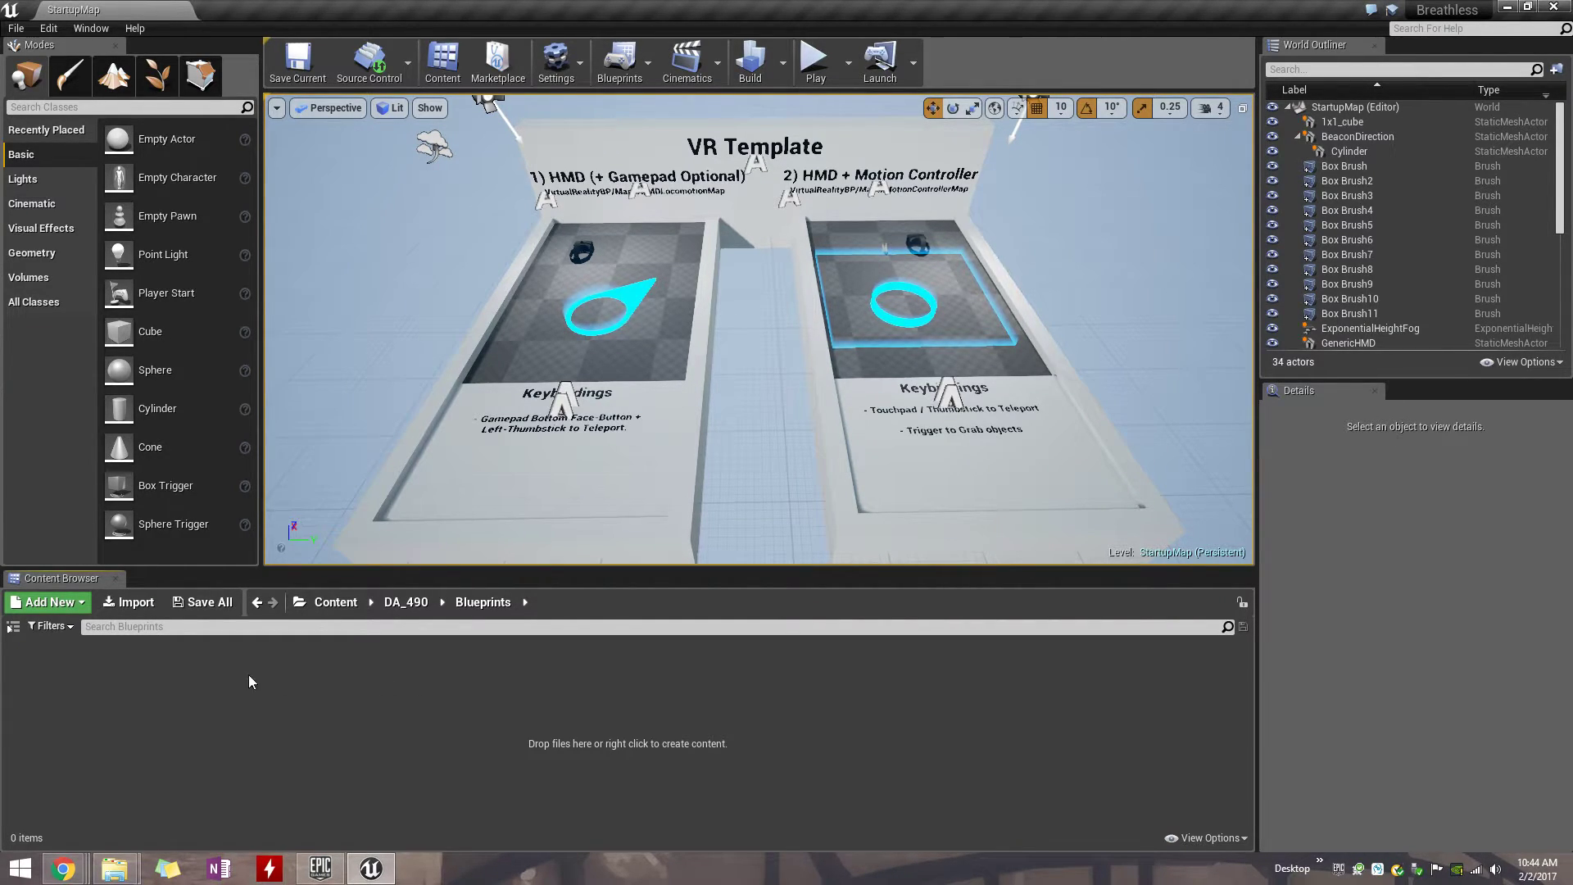
click(47, 601)
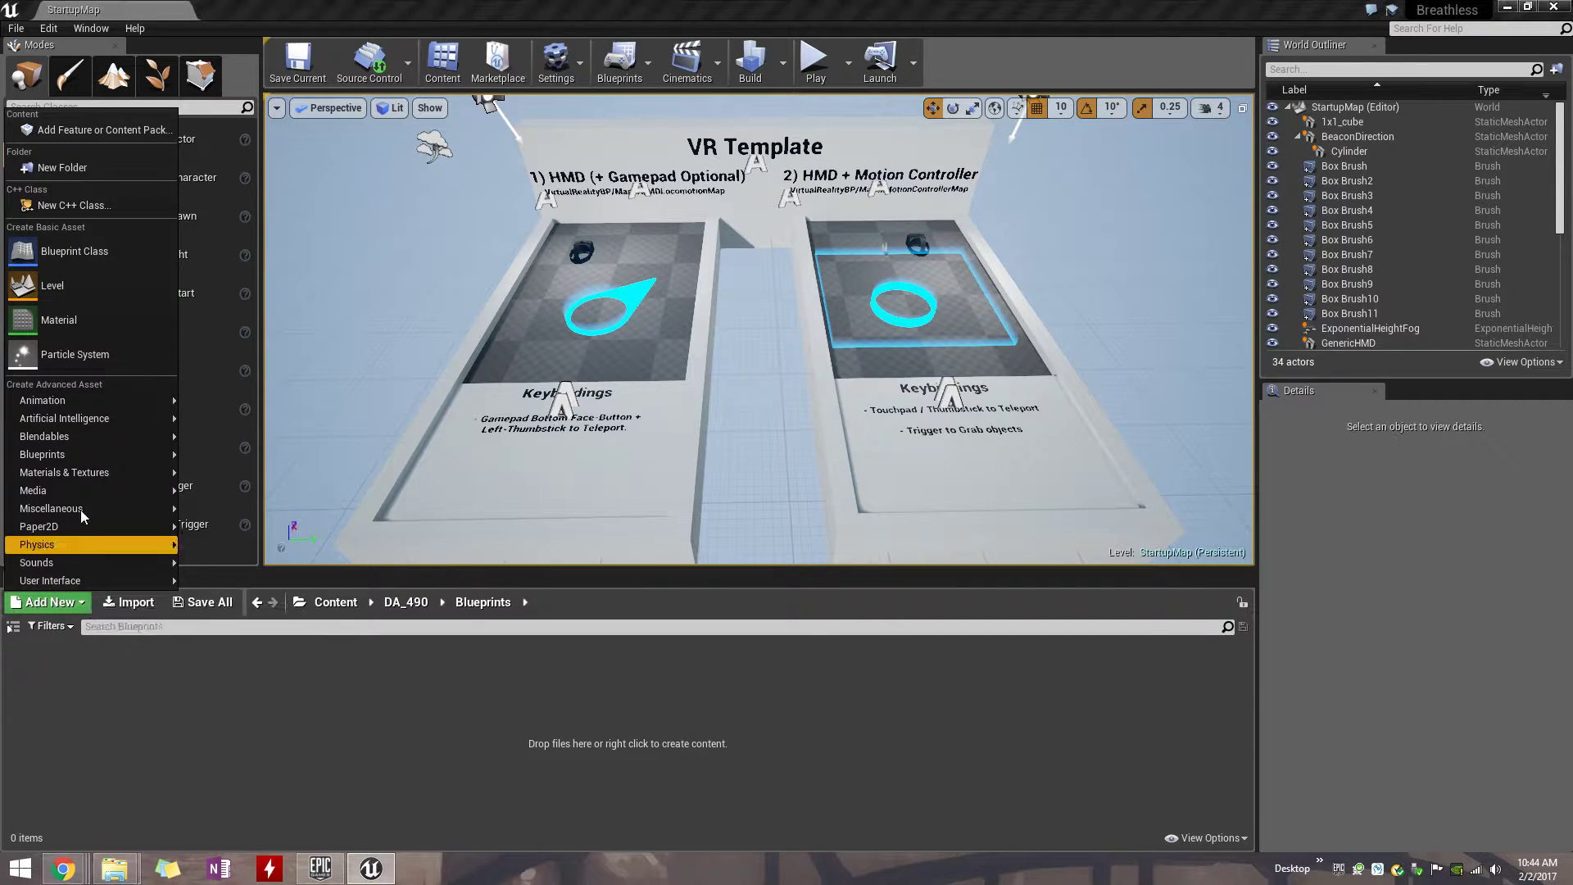
click(123, 258)
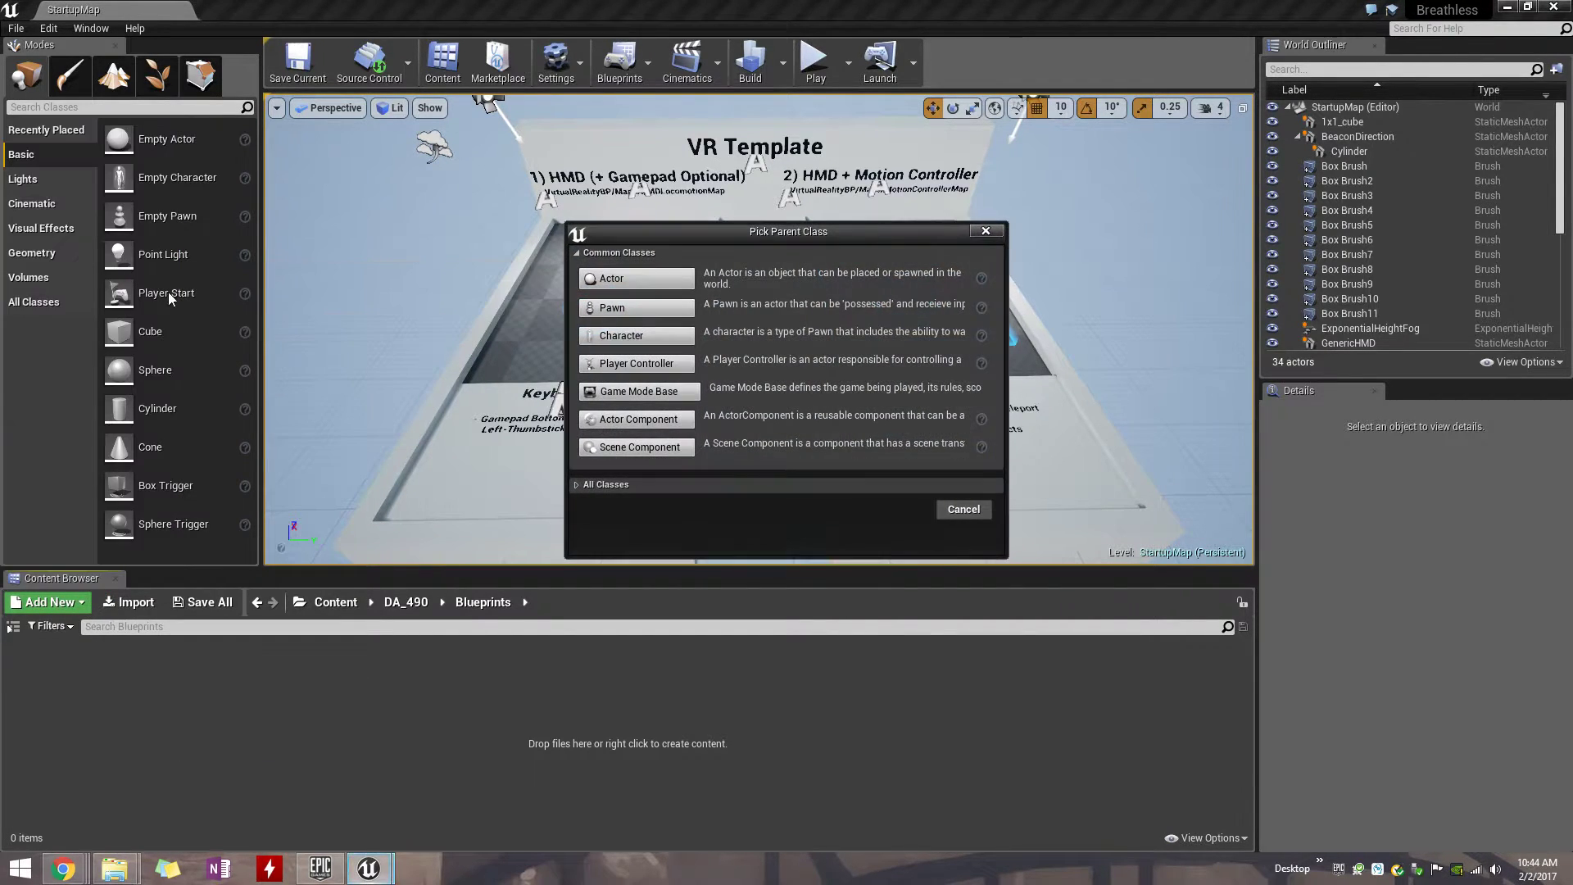
click(687, 279)
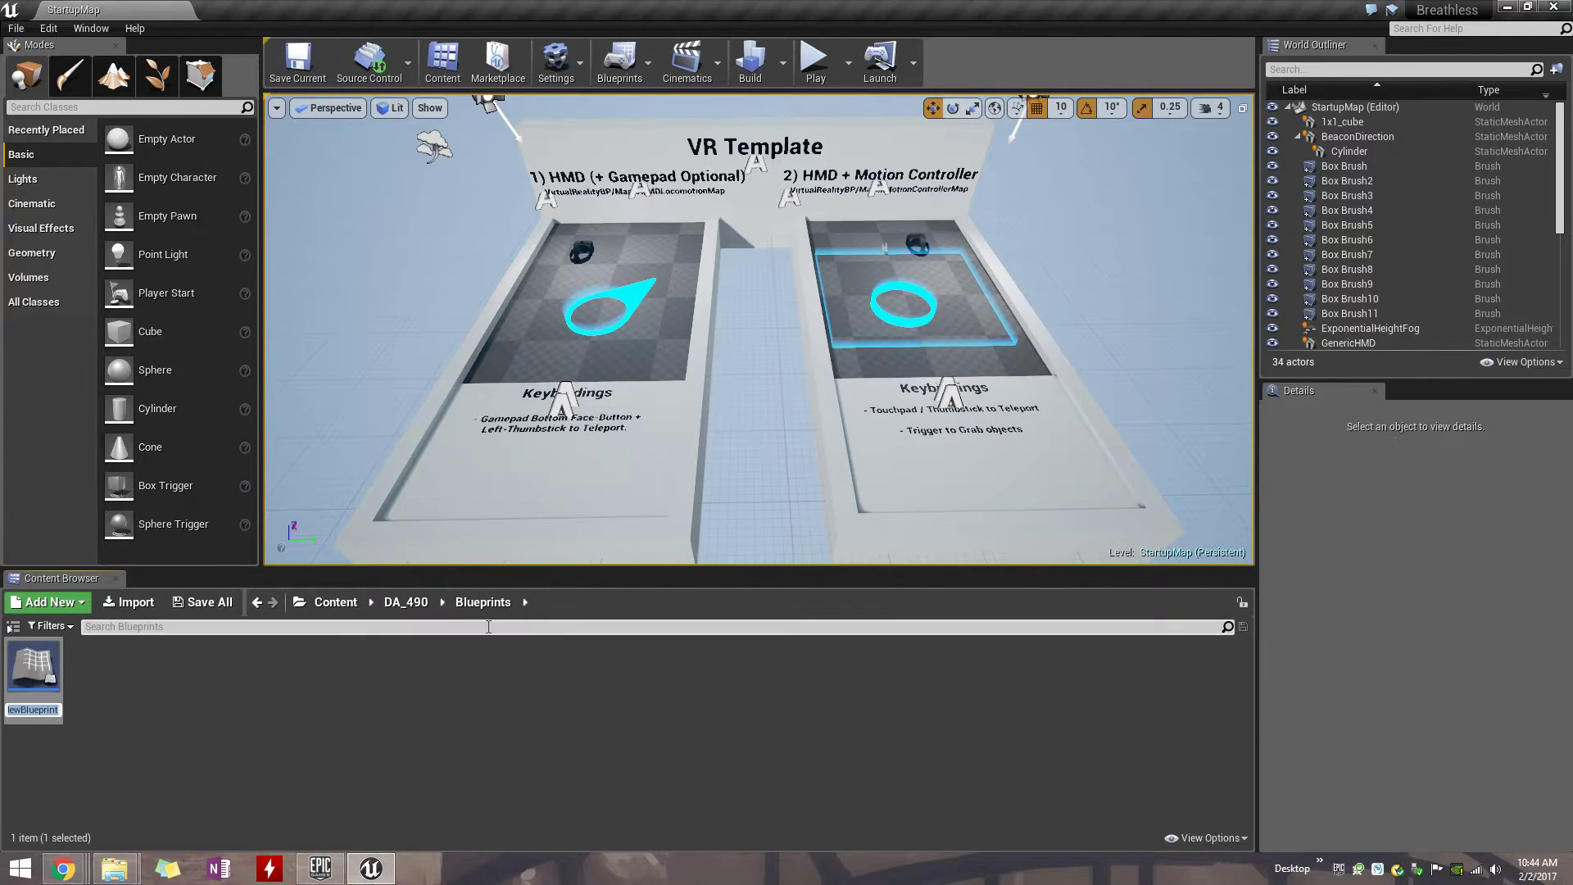
text(Tes)
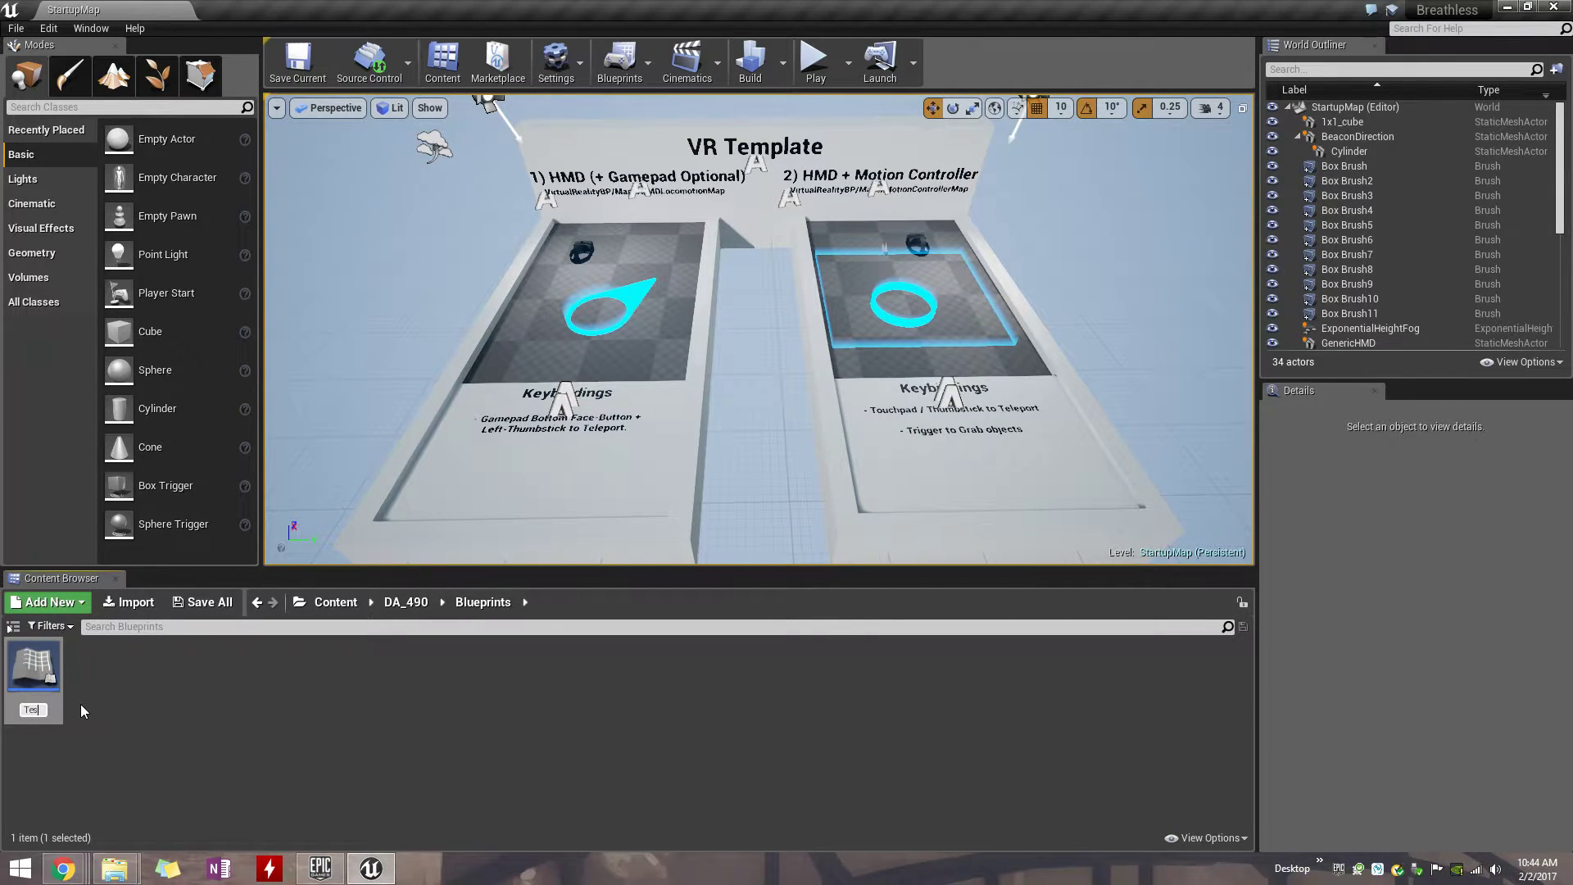
text(tBlueprint)
Confirm the TestBlueprint name and open the blueprint's Event Graph.
key(Return)
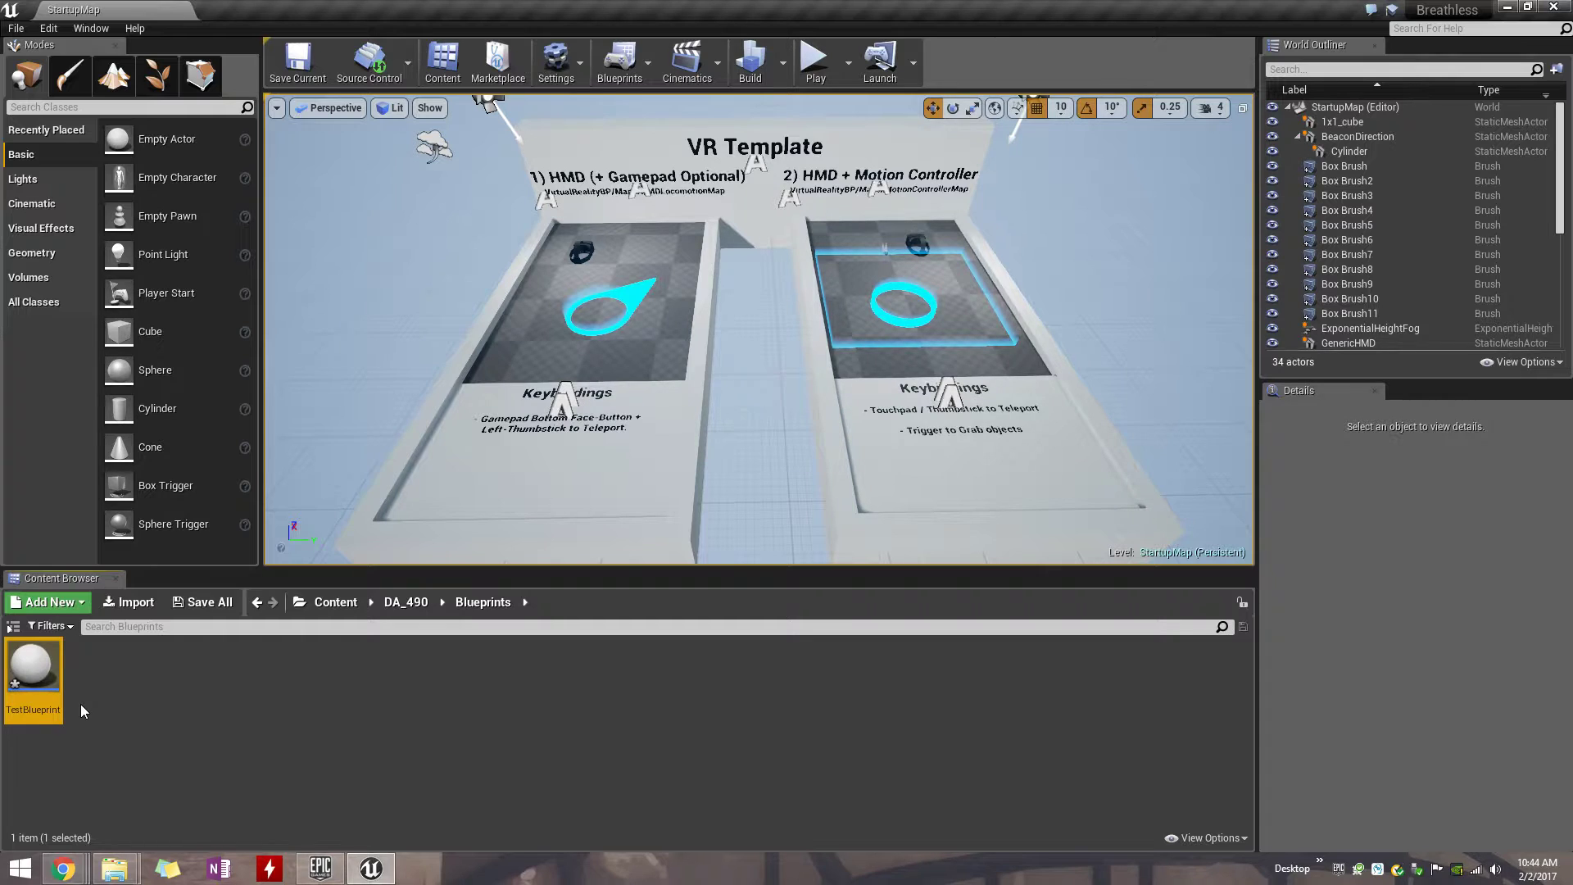
double_click(51, 658)
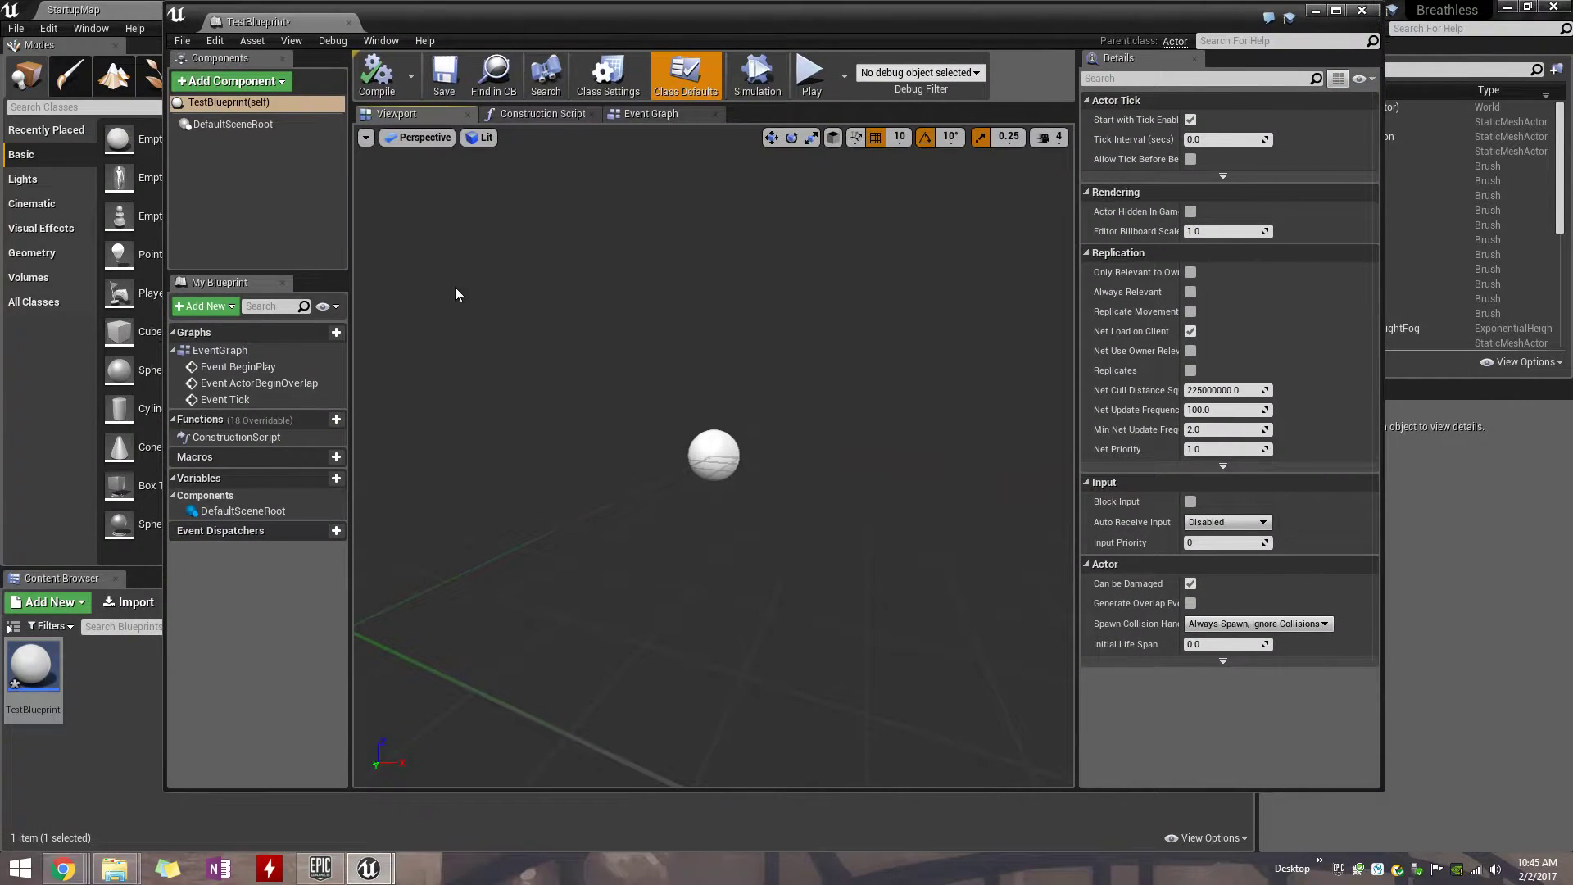
drag(635, 363, 716, 366)
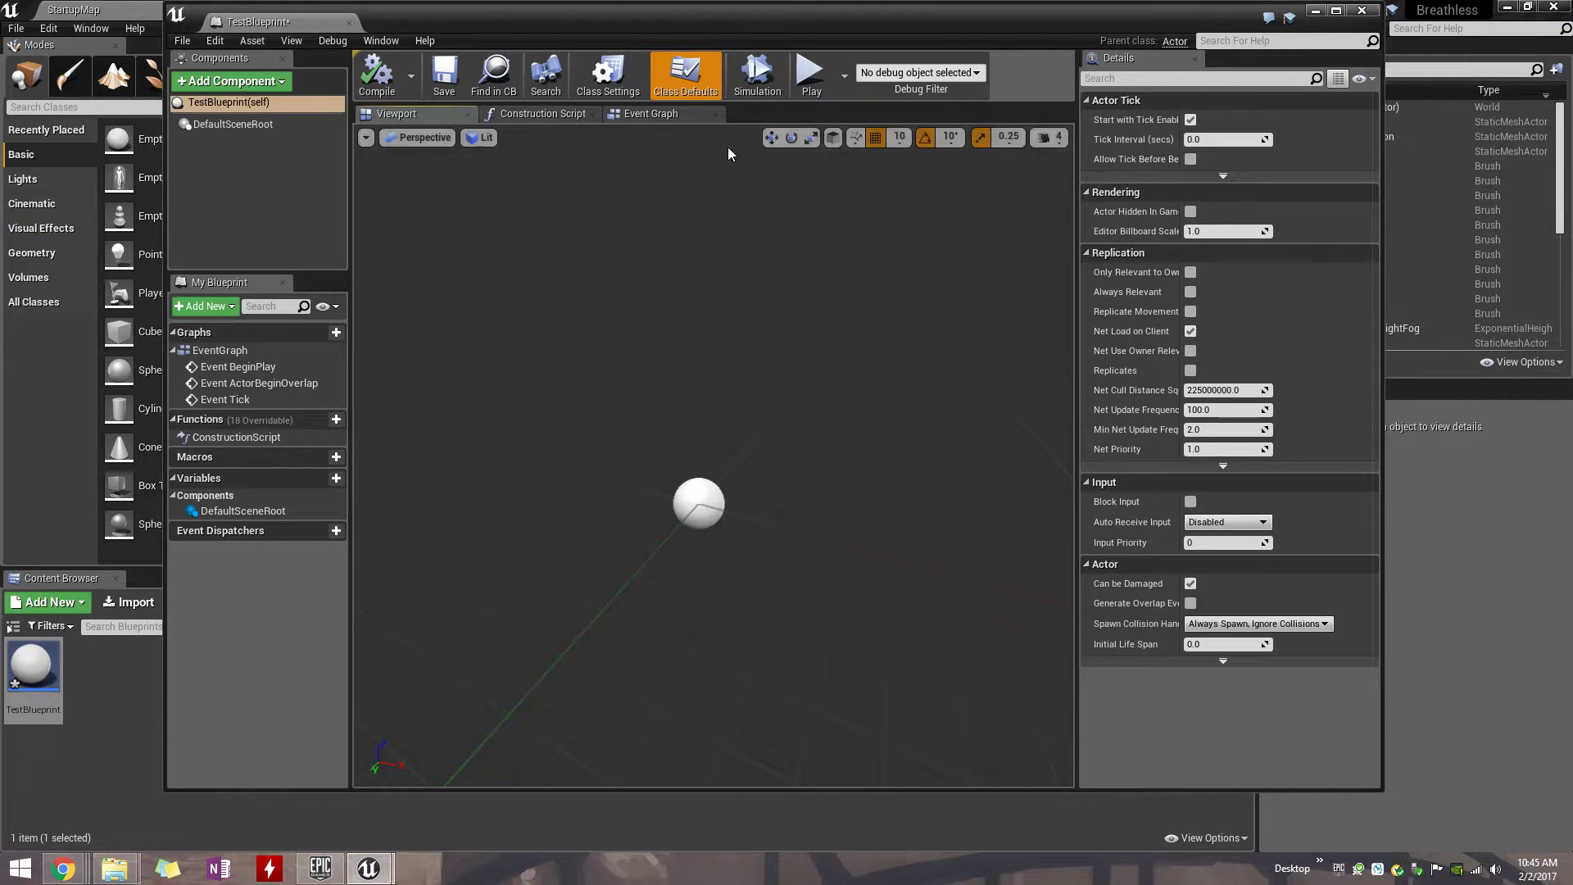
click(665, 117)
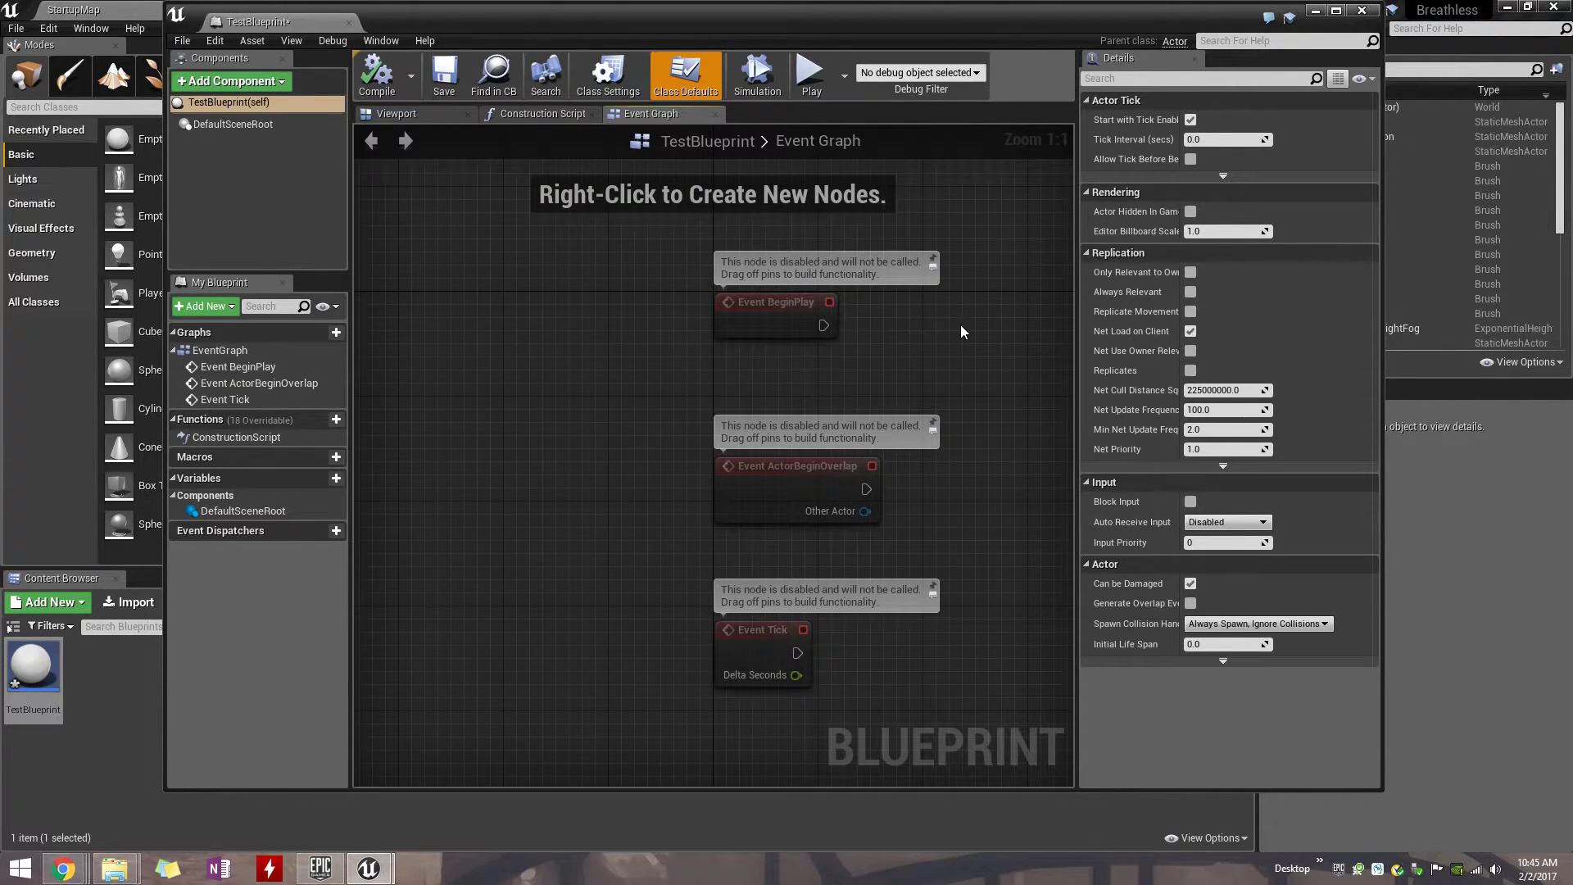
Add an F key event node to the Event Graph and position it.
right_click(932, 344)
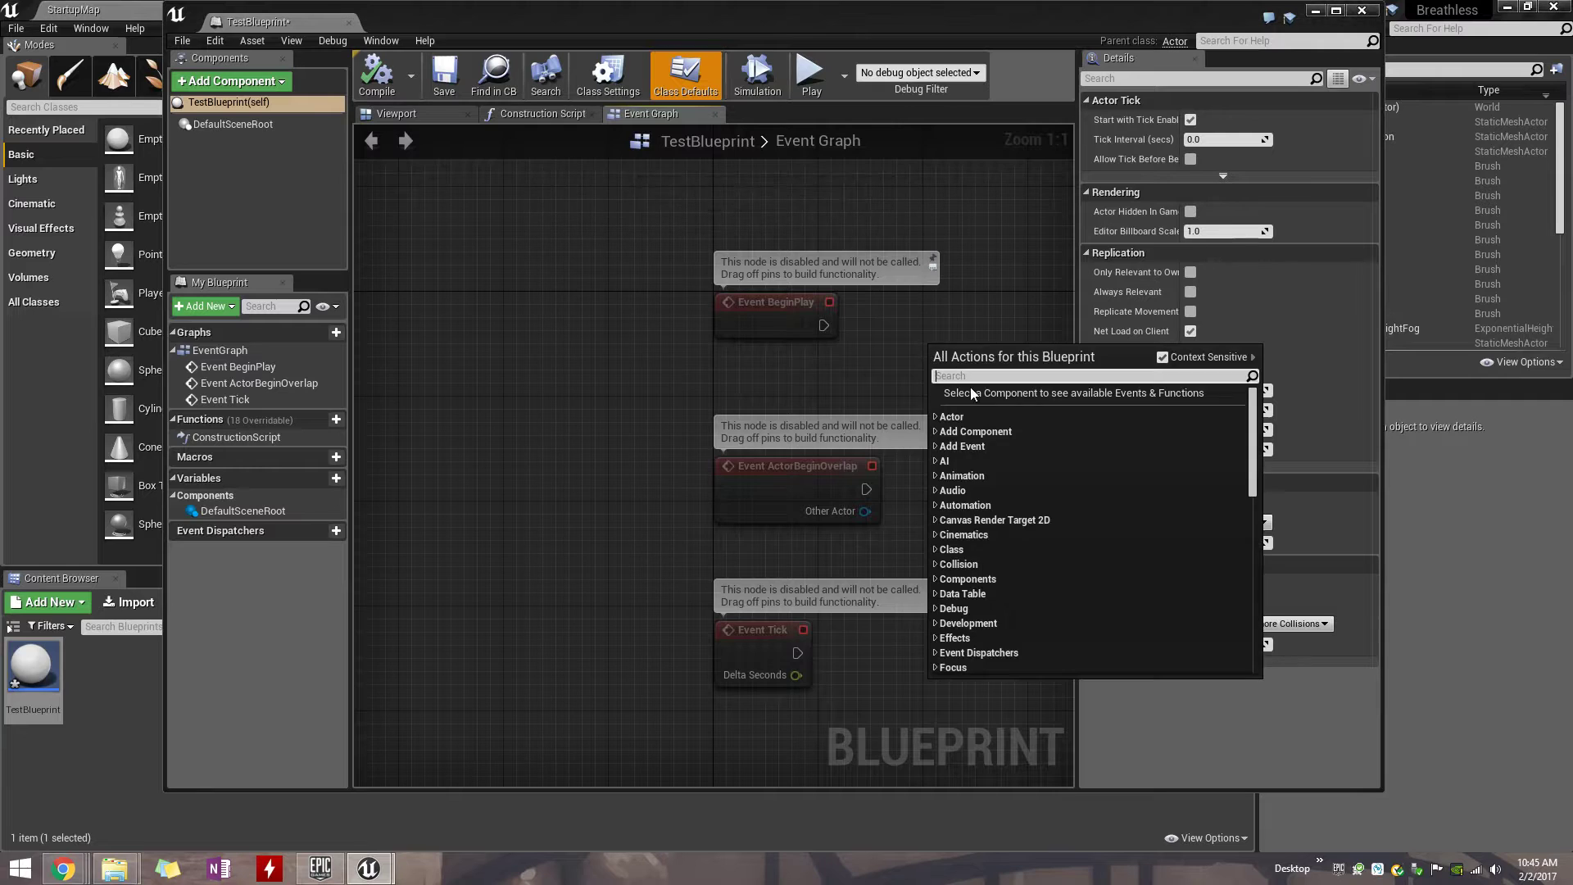
text(f)
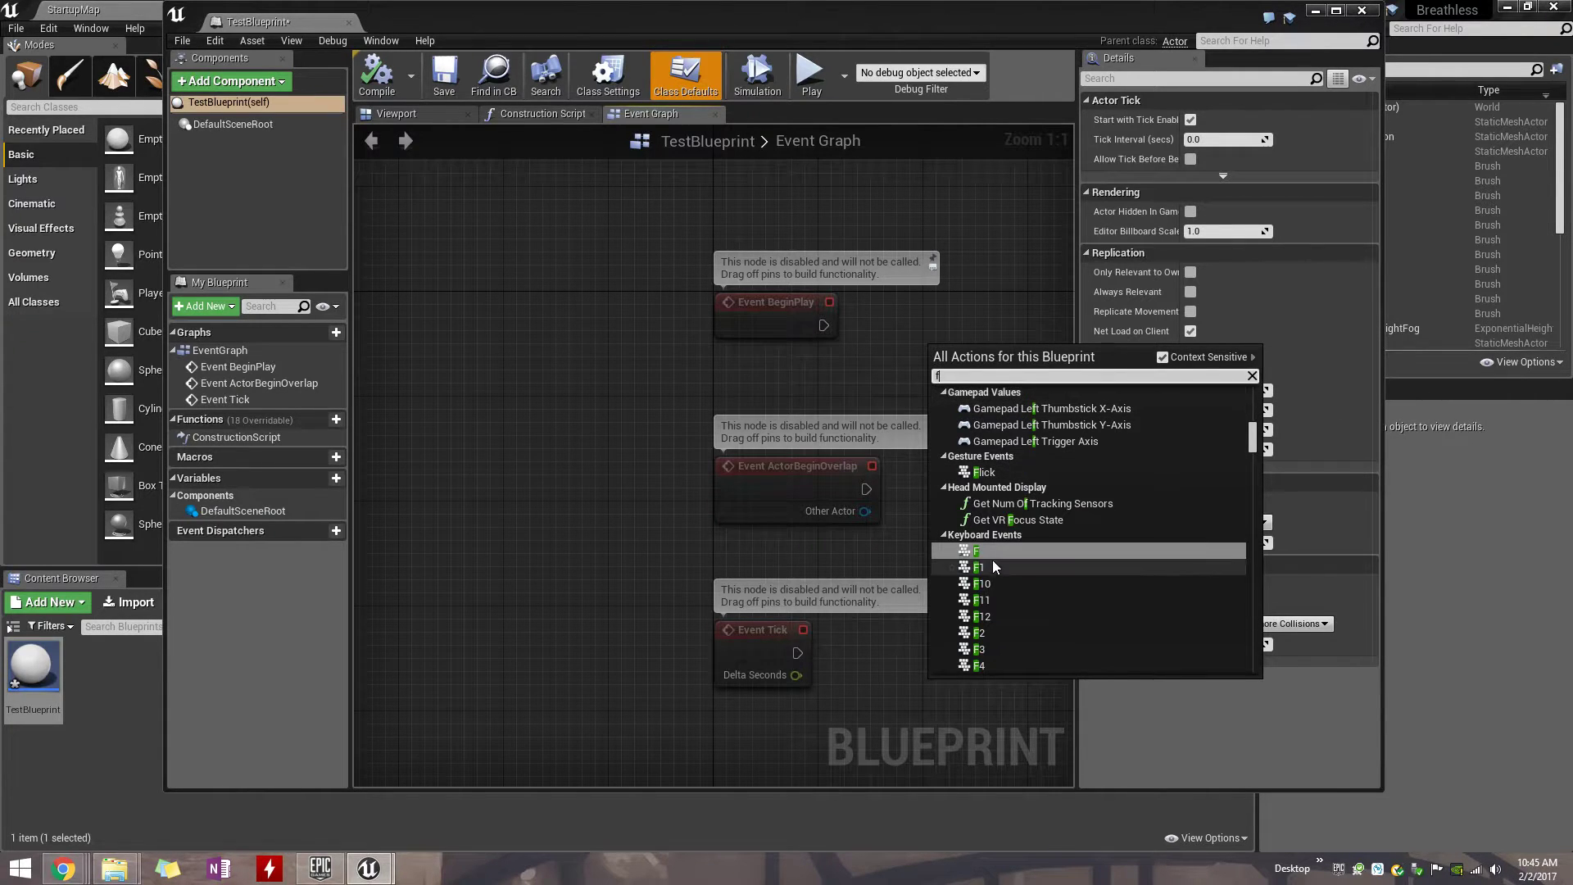
click(986, 551)
drag(961, 359, 974, 293)
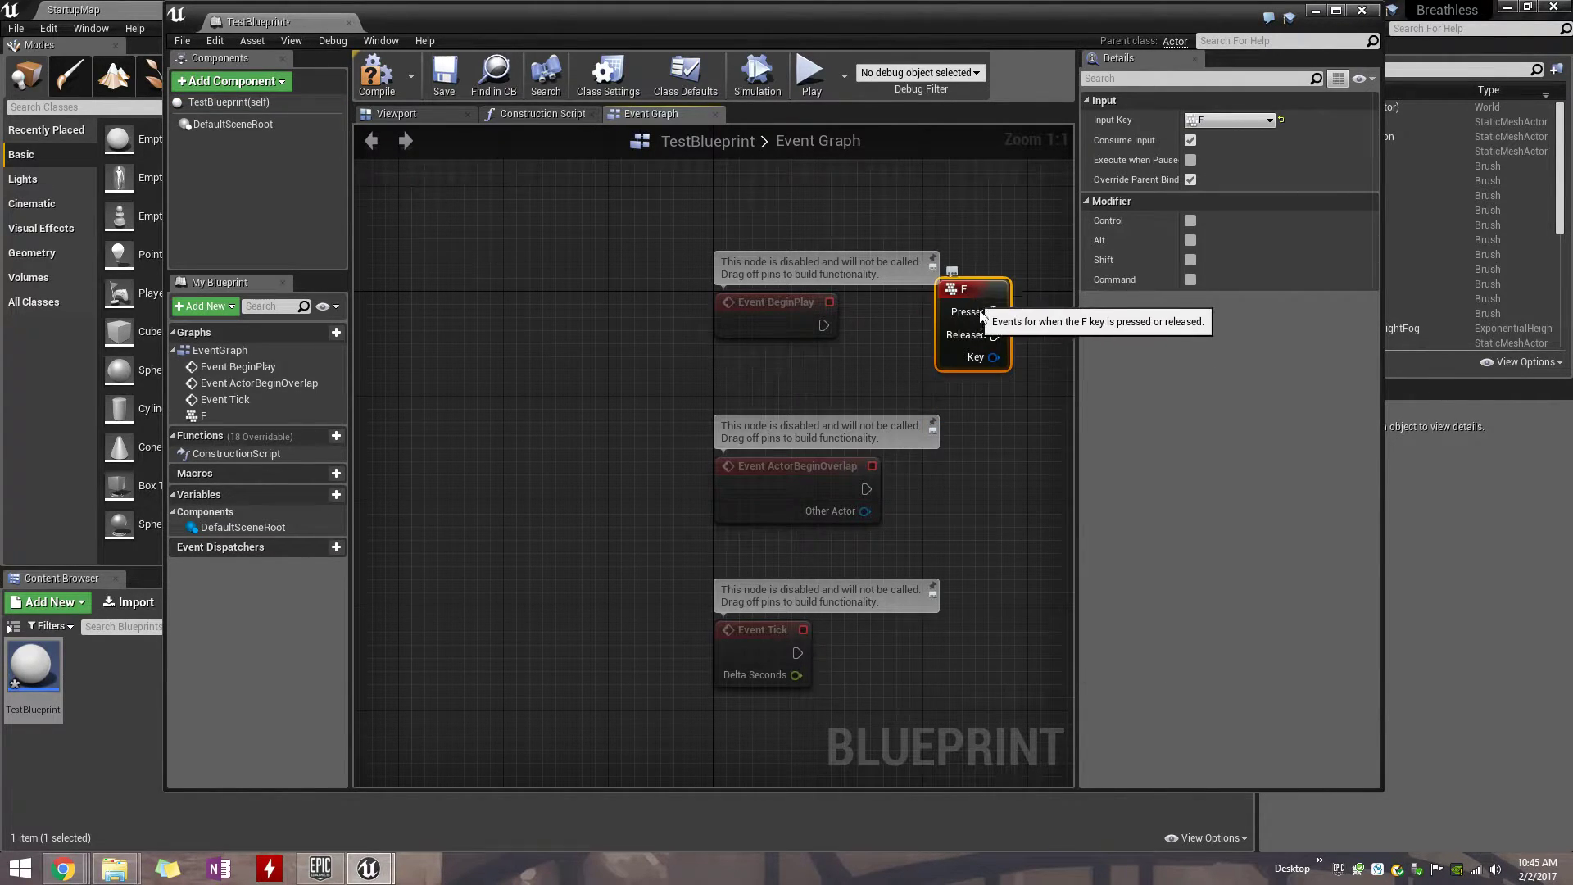
right_drag(1008, 423, 559, 455)
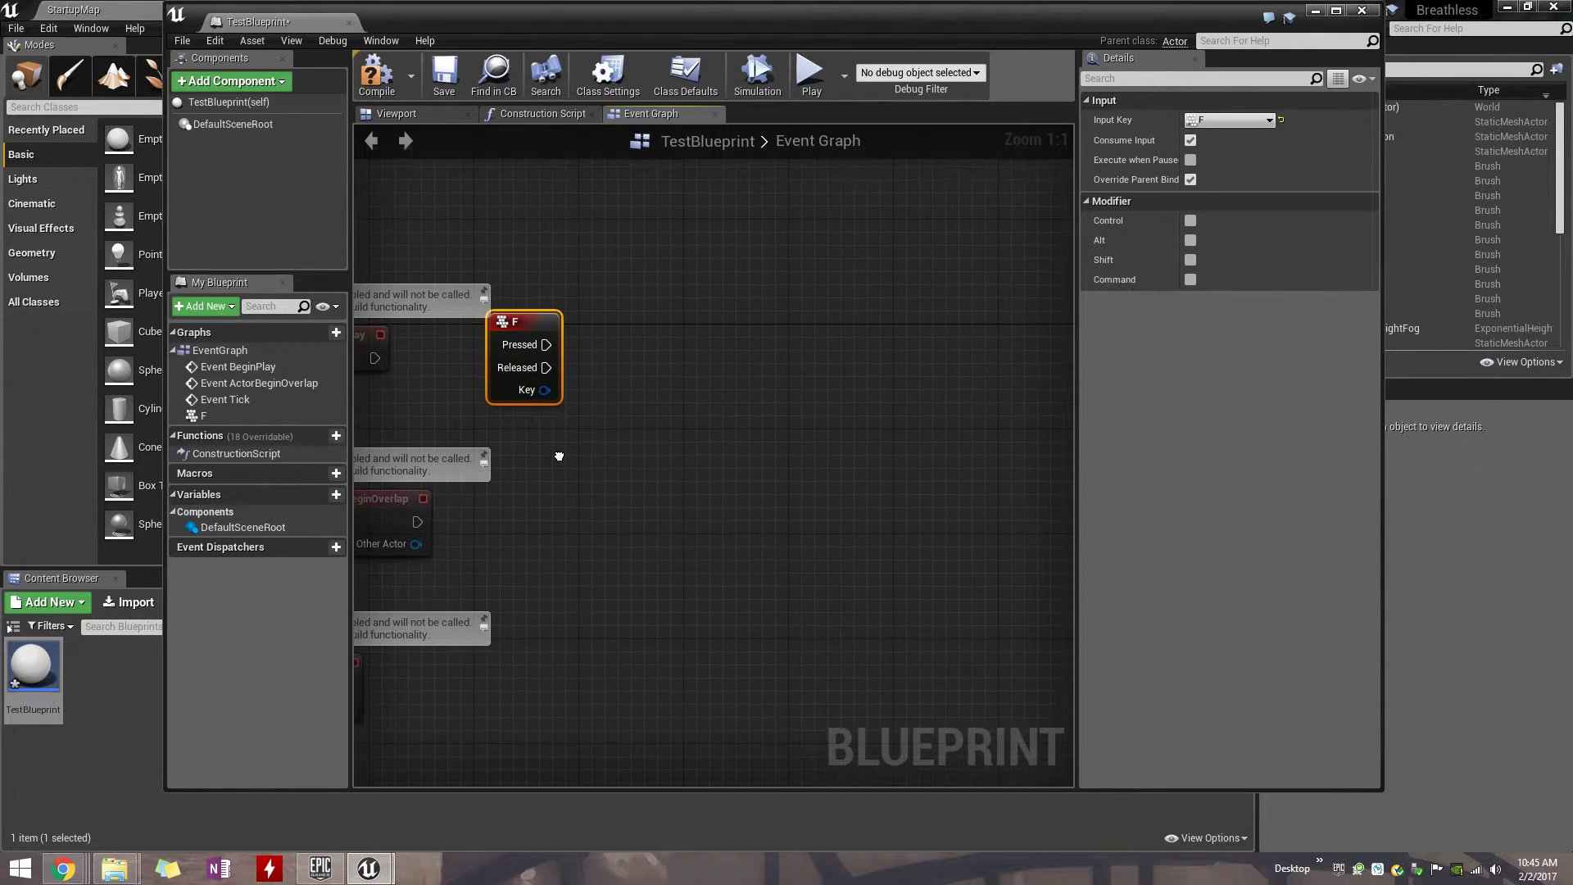
drag(544, 344, 686, 346)
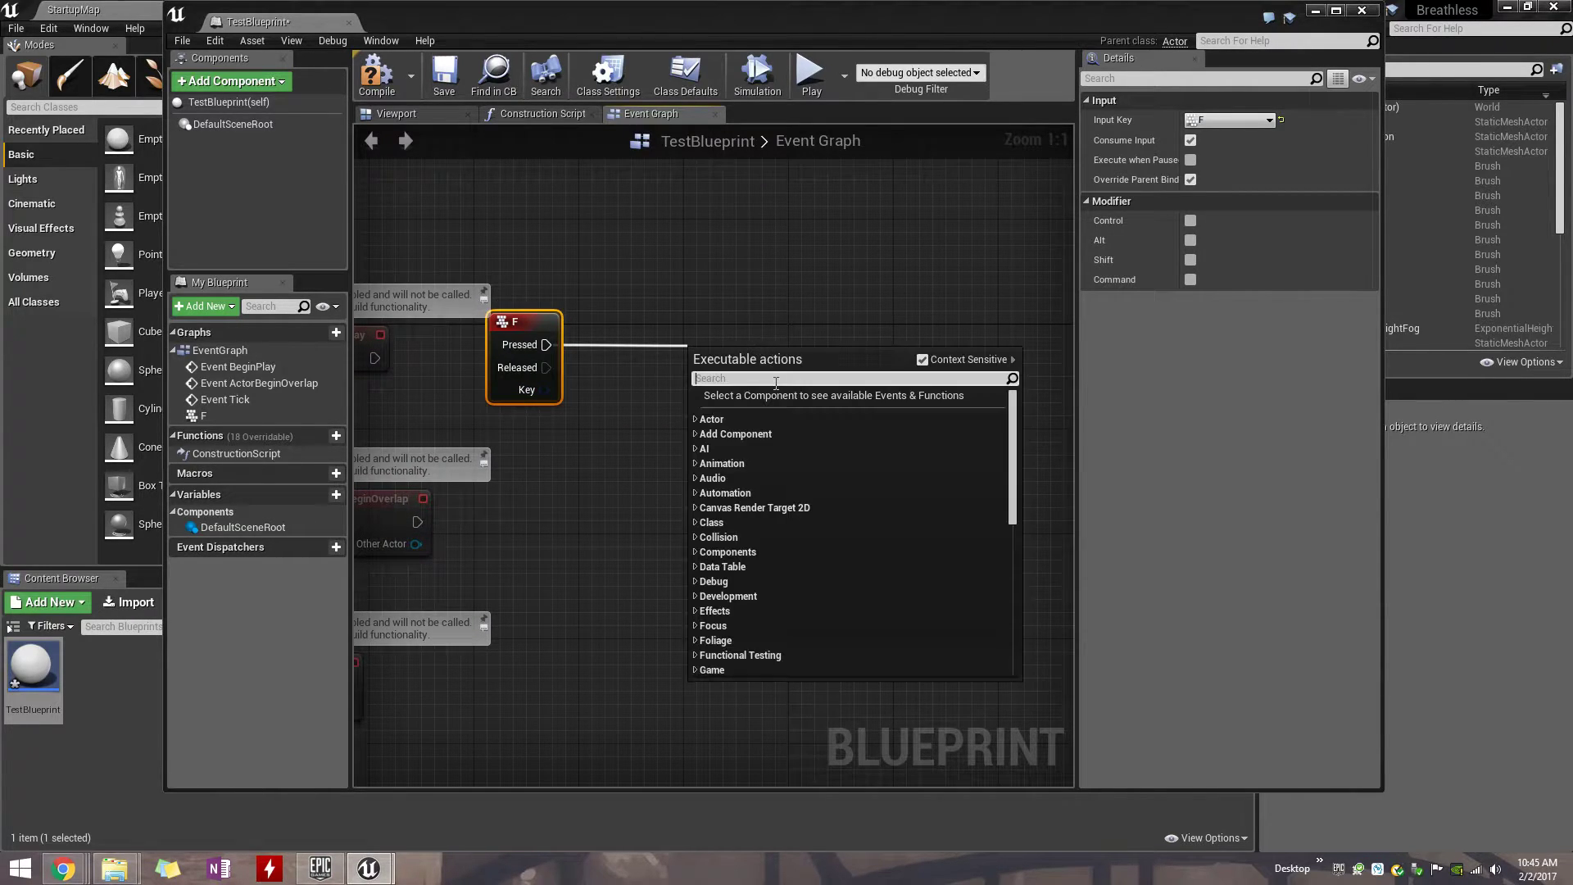
text(deb)
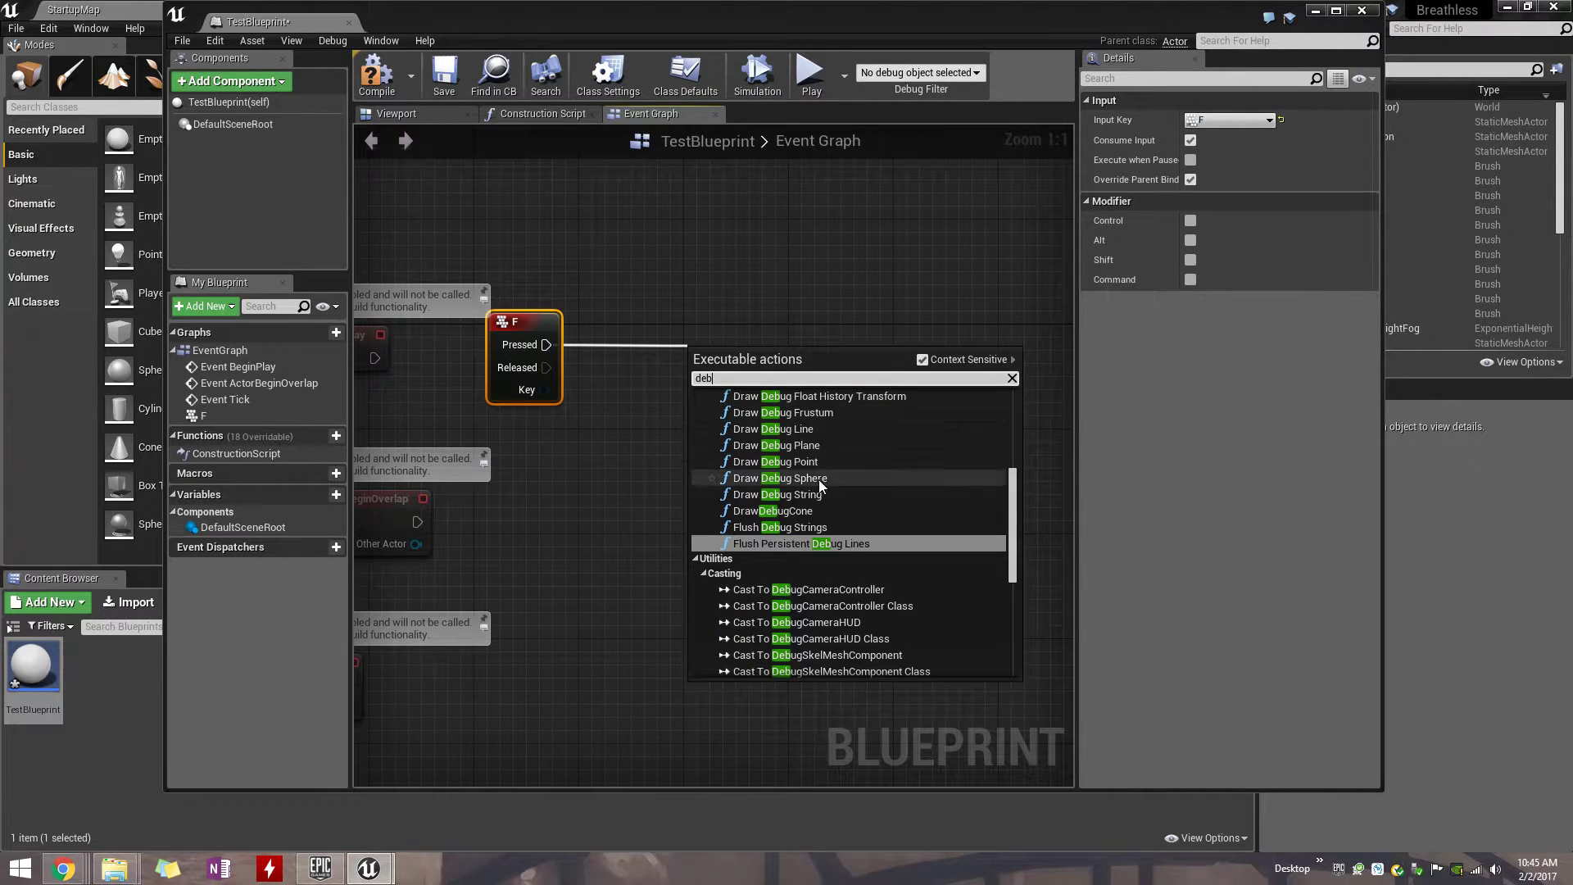
scroll(817, 479, up, 5)
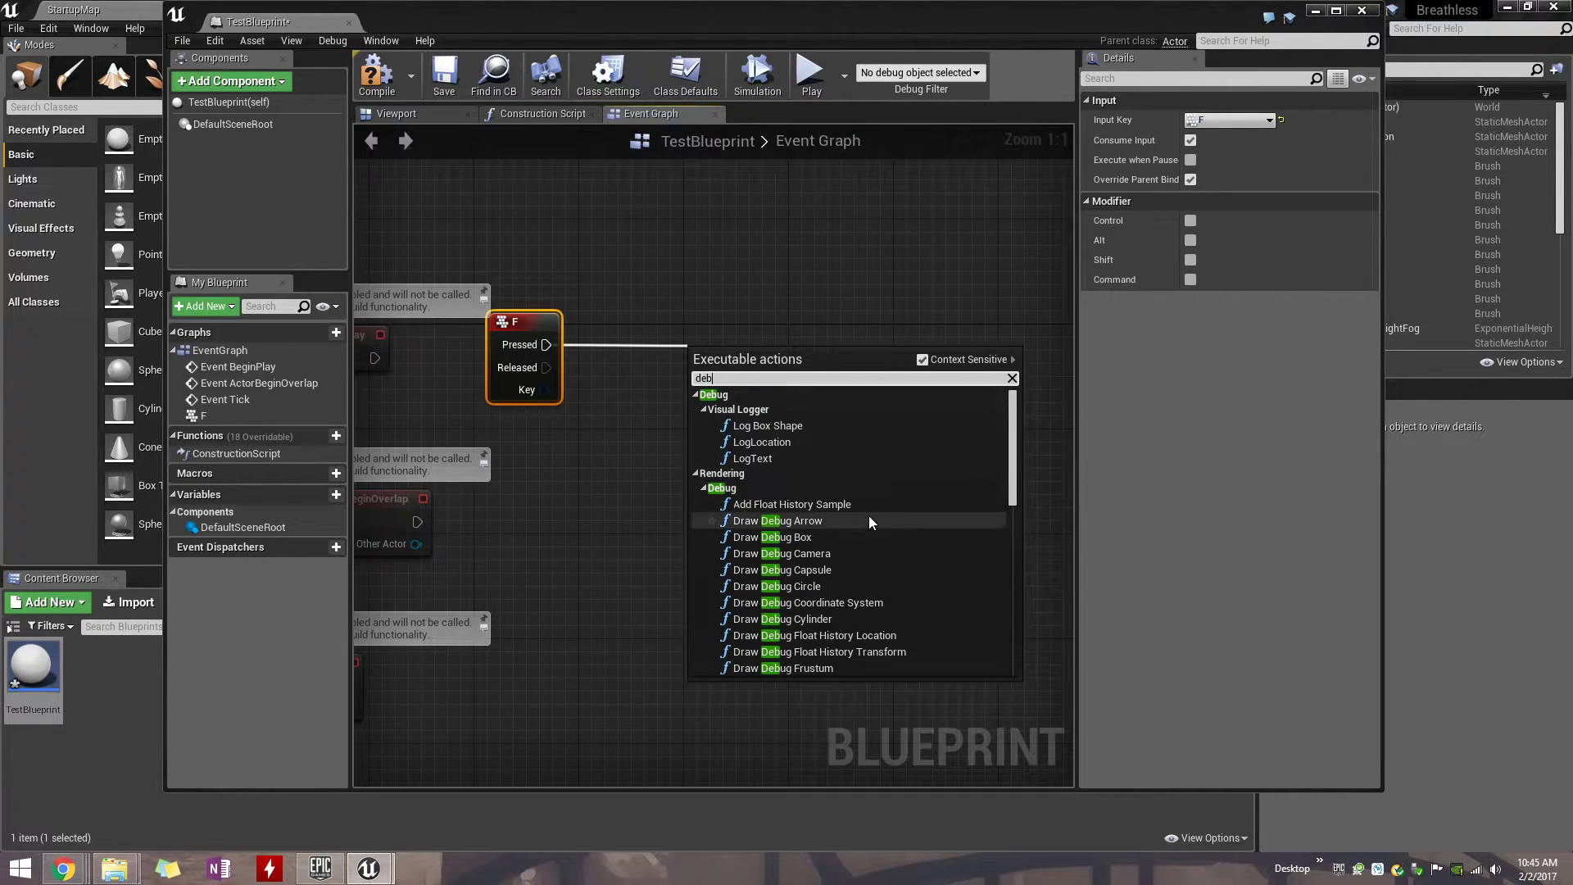
scroll(823, 513, down, 10)
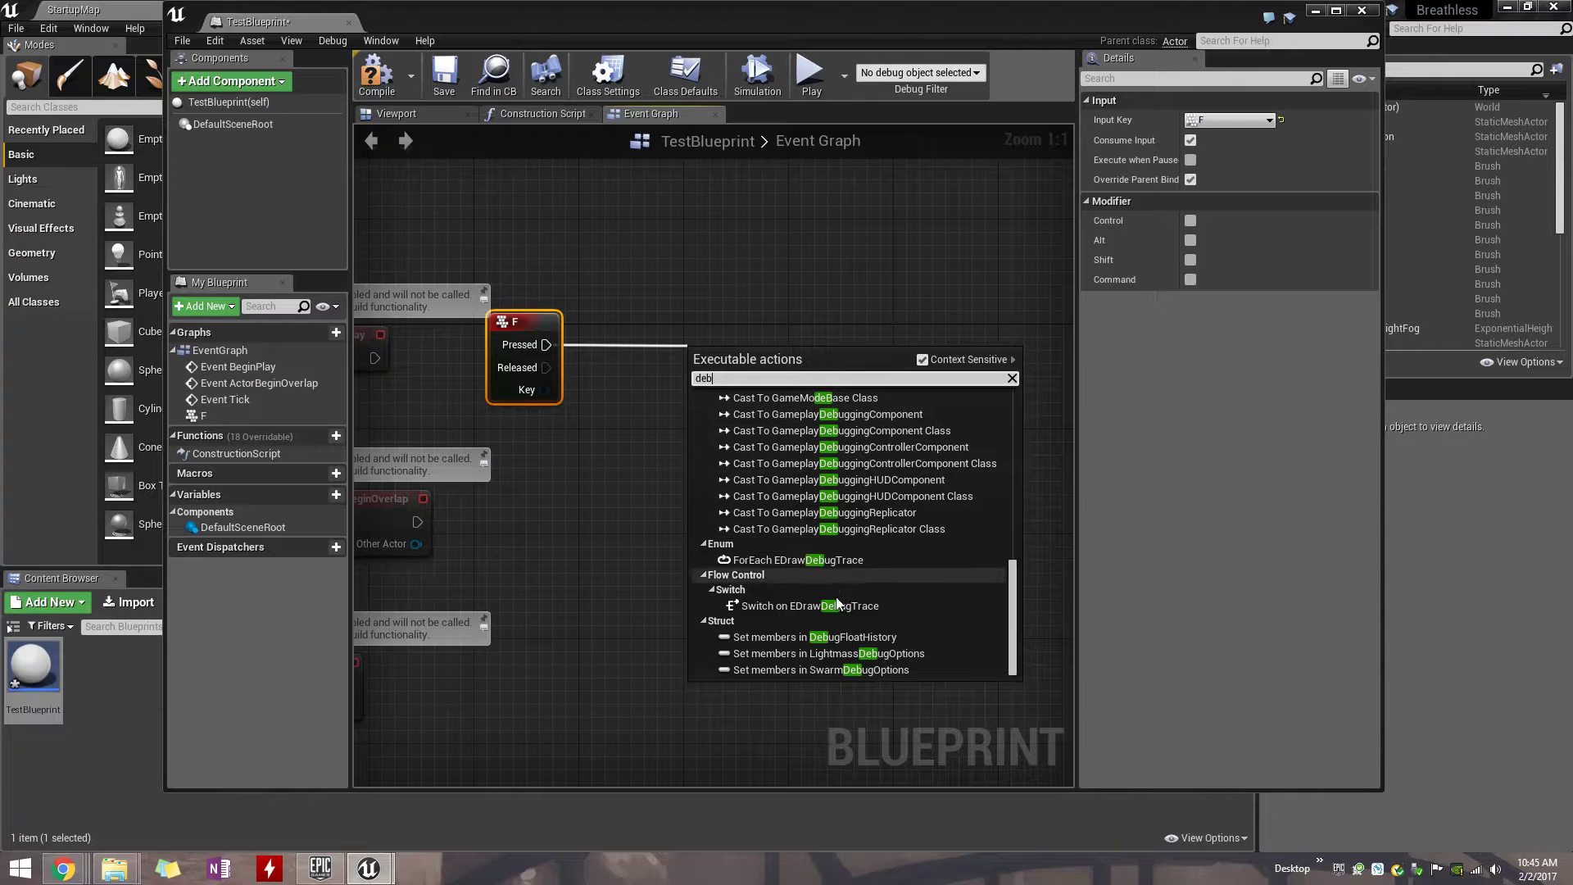
scroll(839, 623, up, 10)
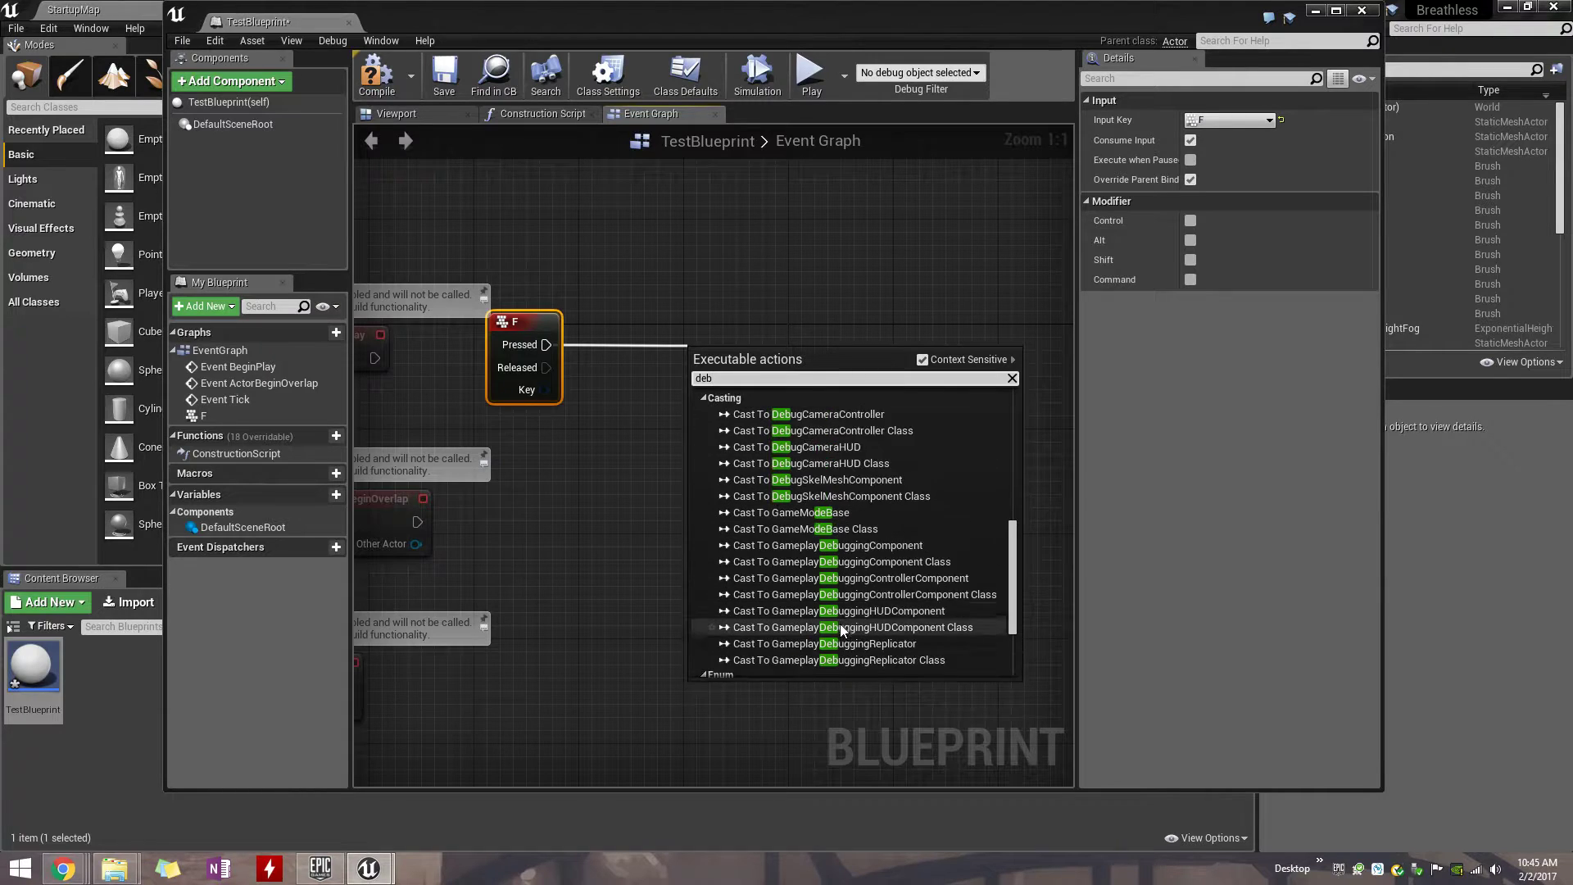
click(715, 249)
drag(514, 332, 657, 332)
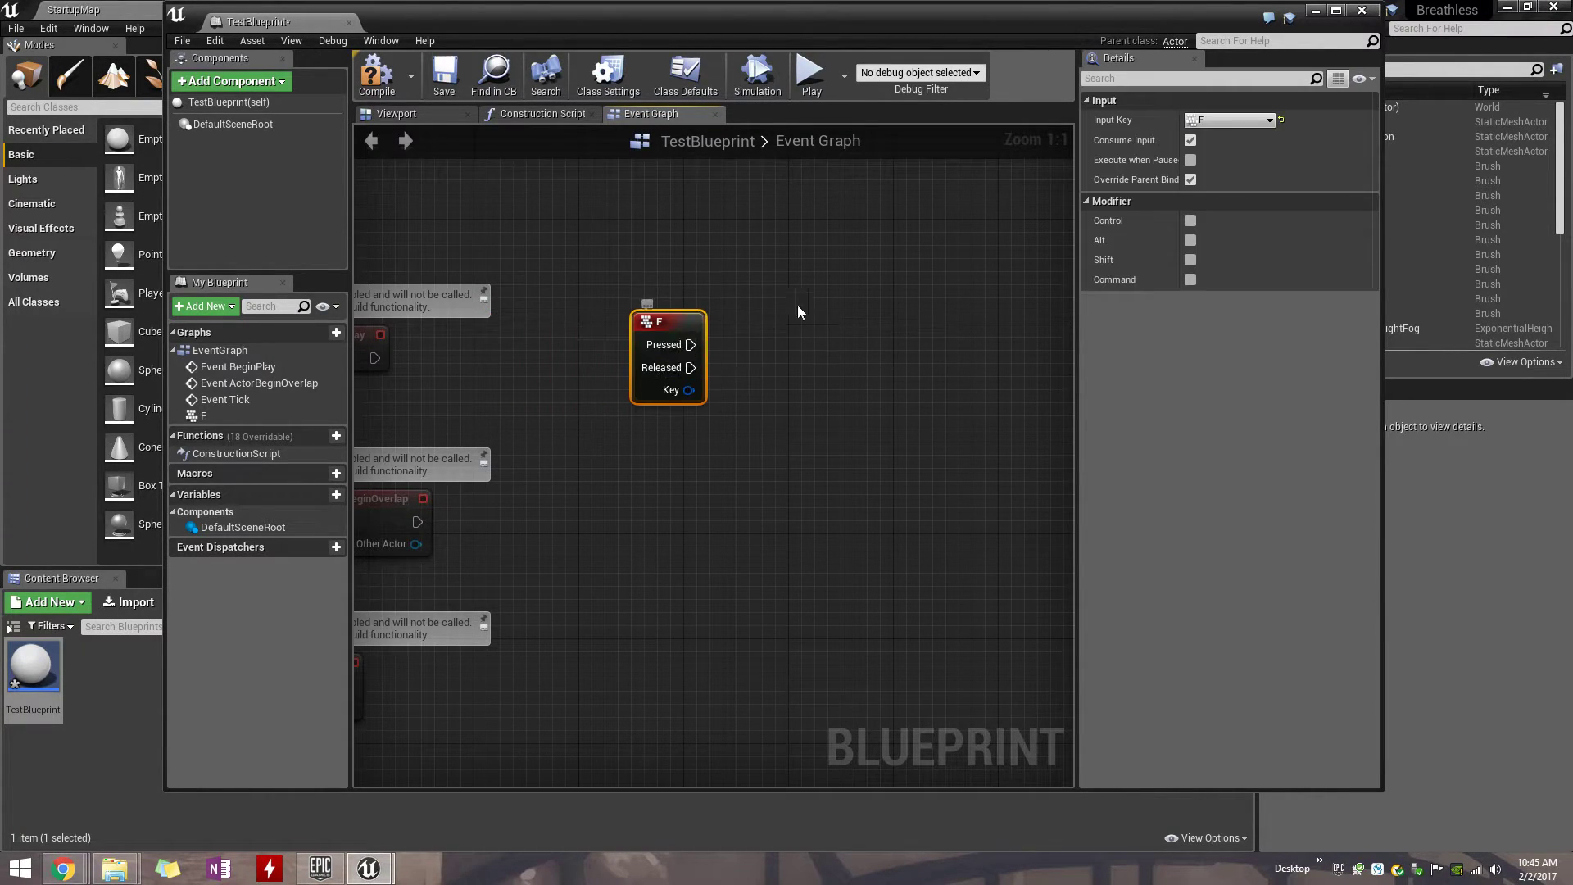
Compile and save TestBlueprint, then close its editor.
click(385, 79)
click(434, 85)
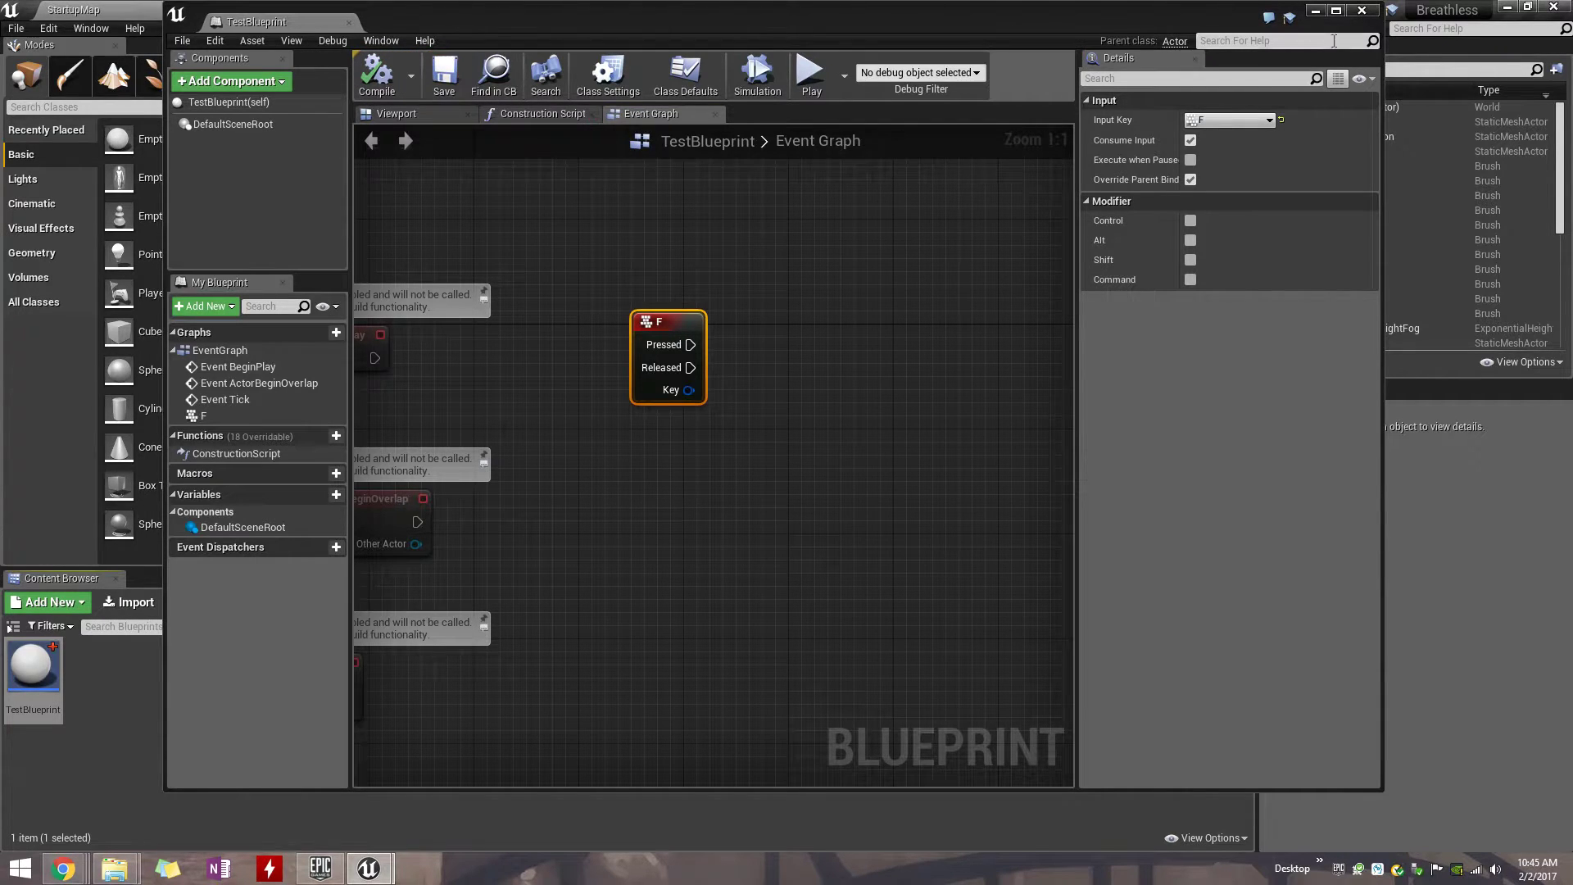
click(1361, 9)
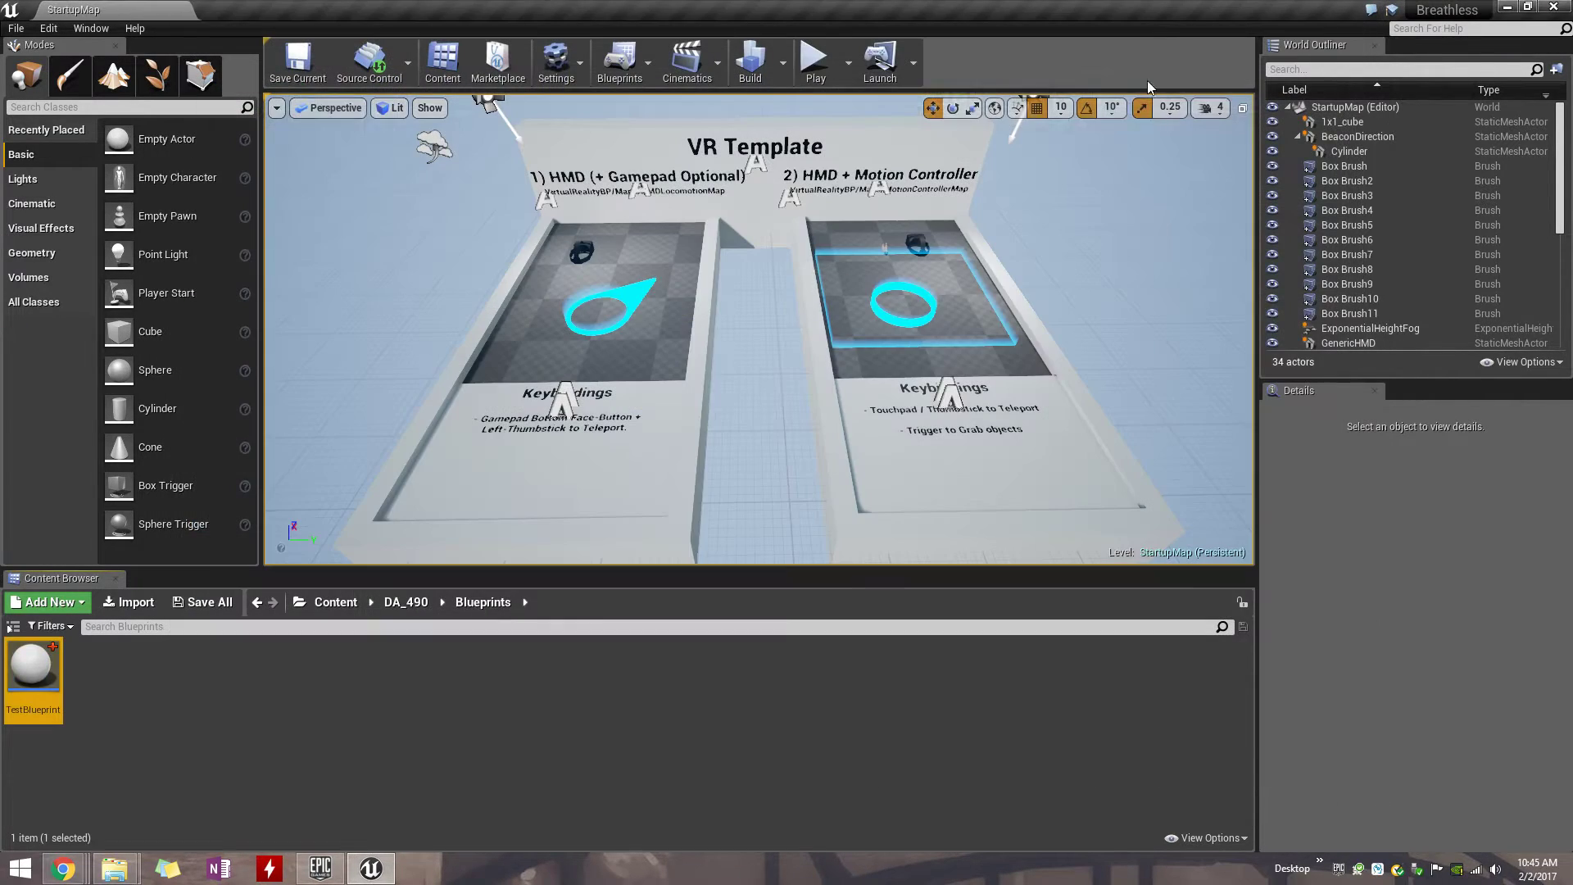
Show TestBlueprint's source control actions (Check In, Refresh, Revert) from its Content Browser menu.
right_click(55, 660)
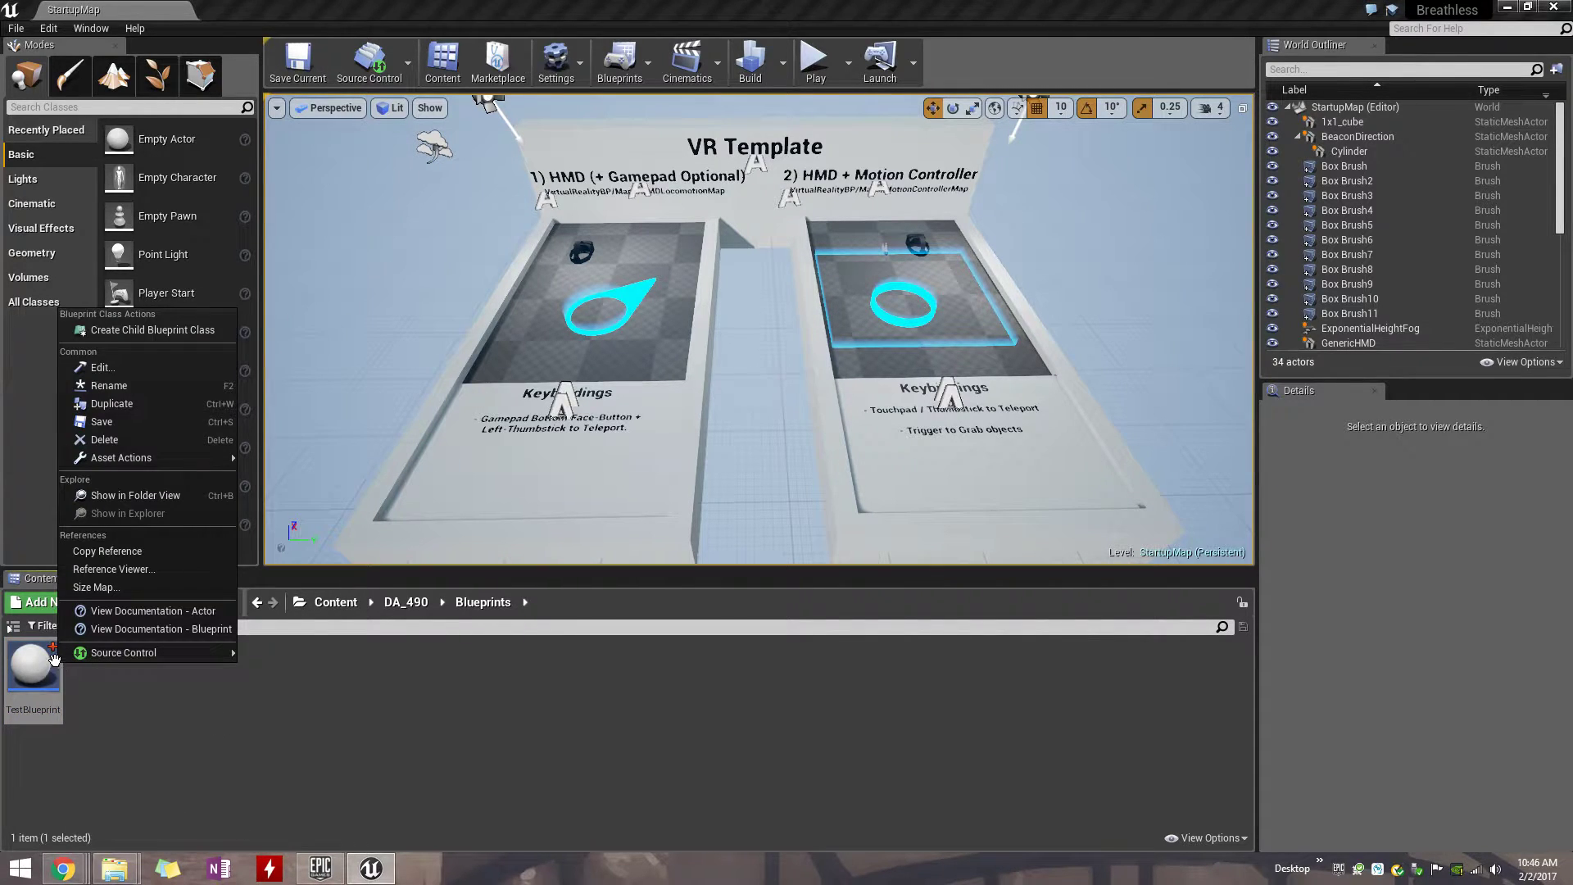
mouse_move(105, 653)
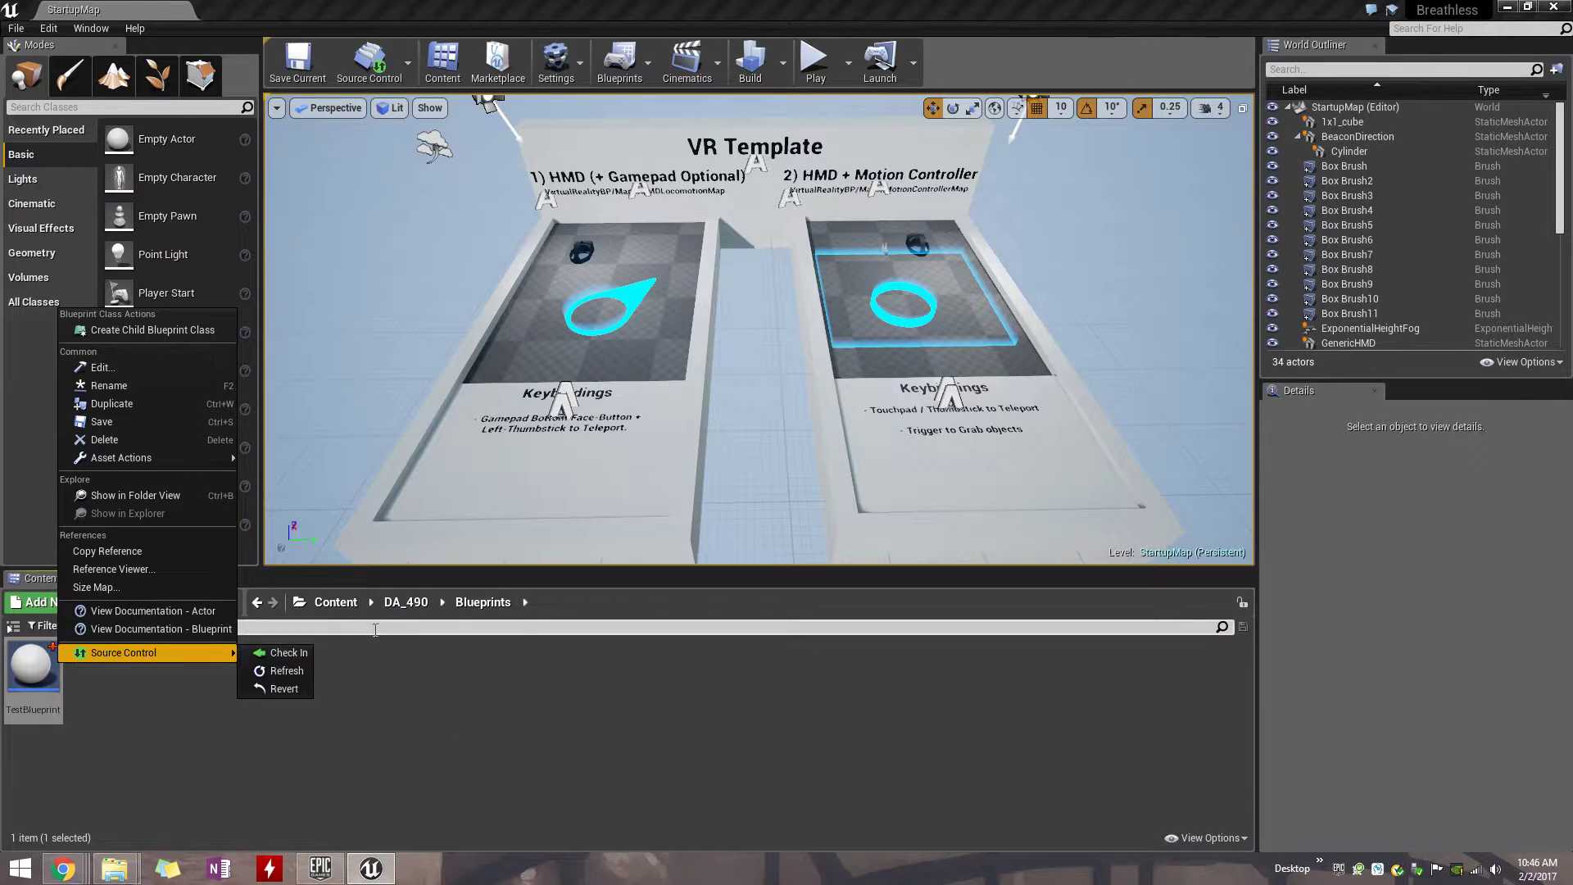
click(400, 54)
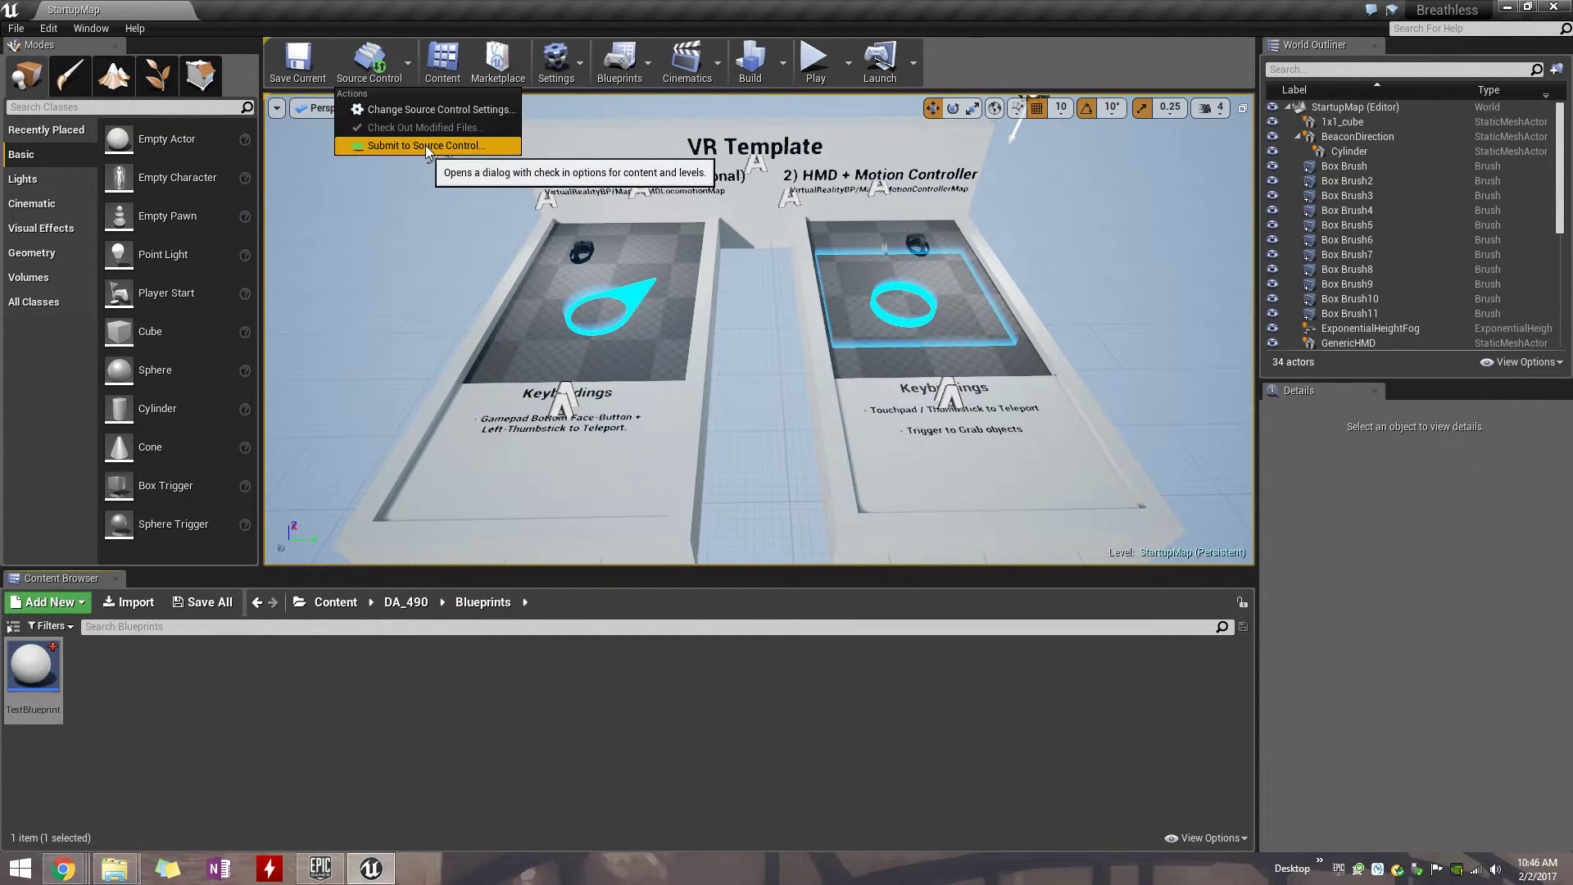
click(32, 668)
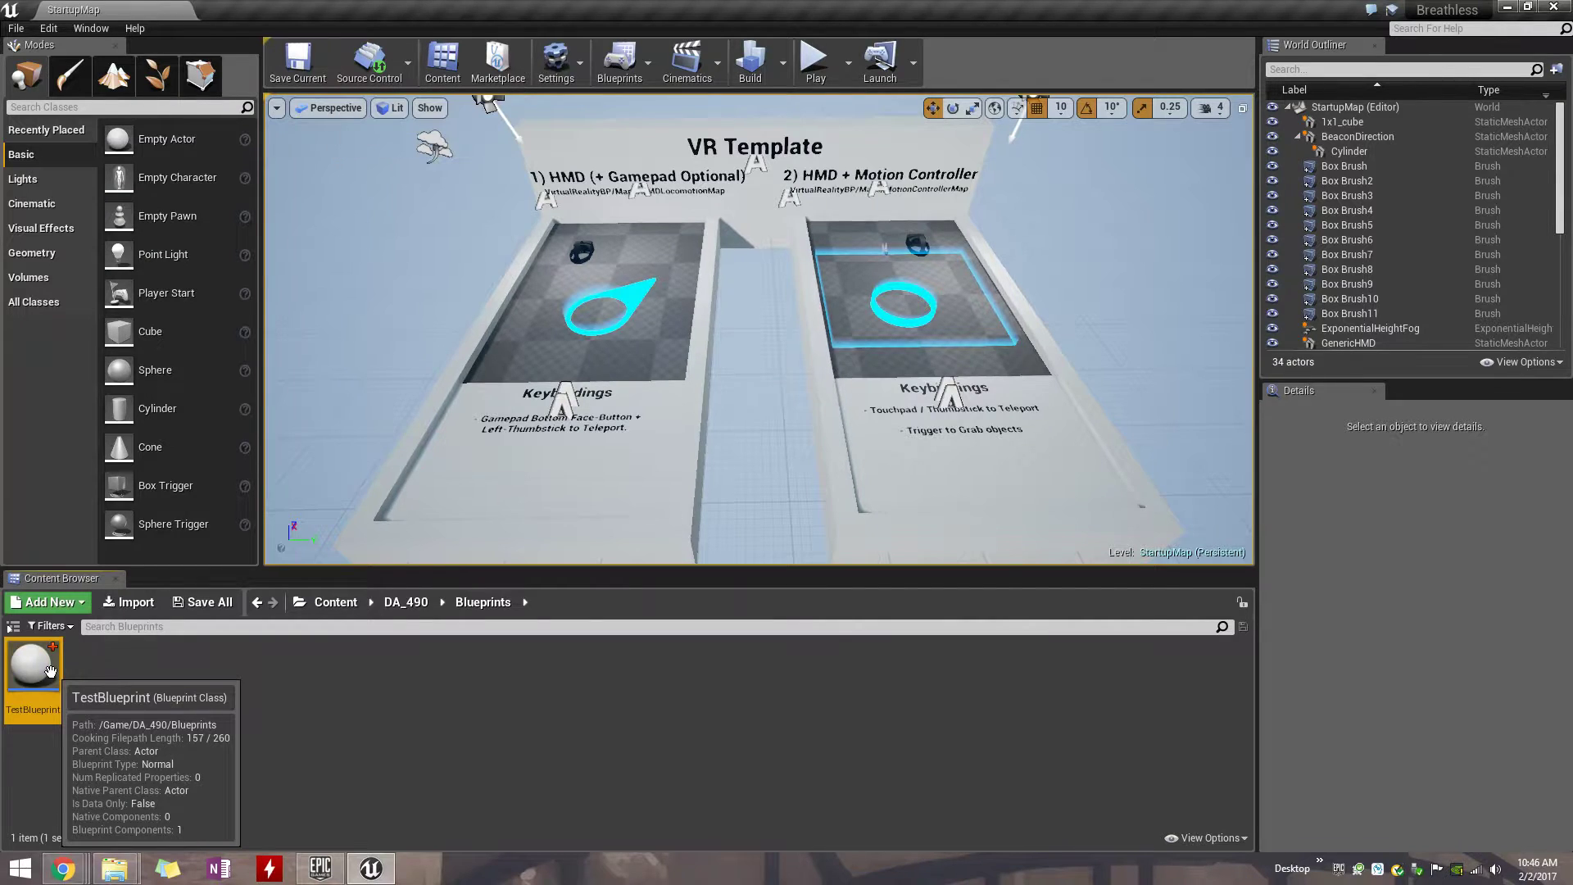
right_click(32, 668)
Check in TestBlueprint with the author's name and 'Created a test blue' as description, giving revision 11.
mouse_move(140, 666)
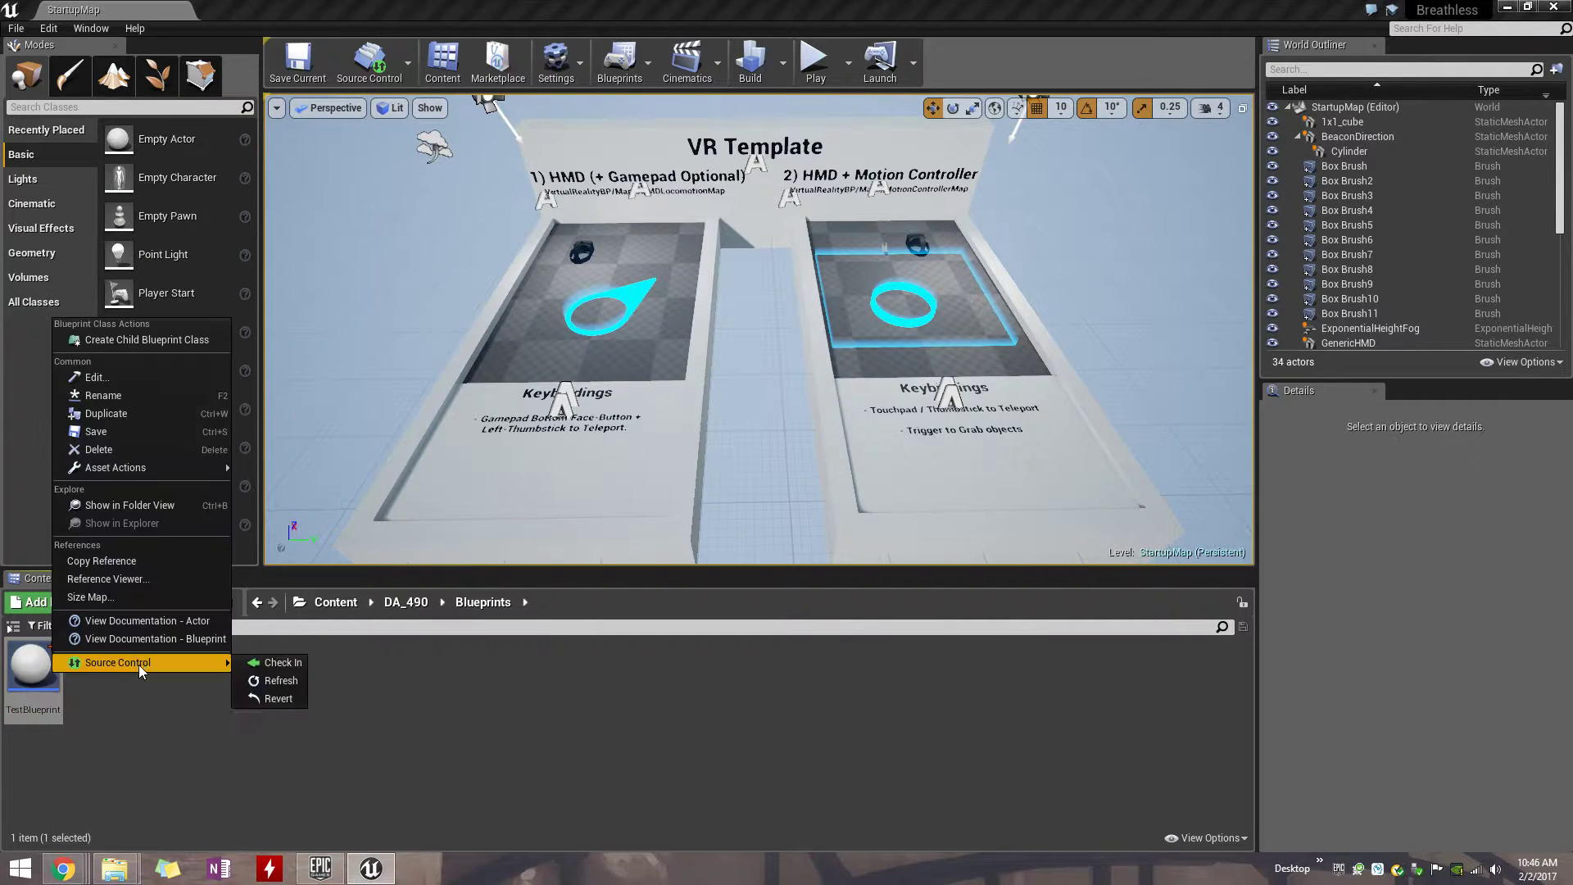
click(285, 661)
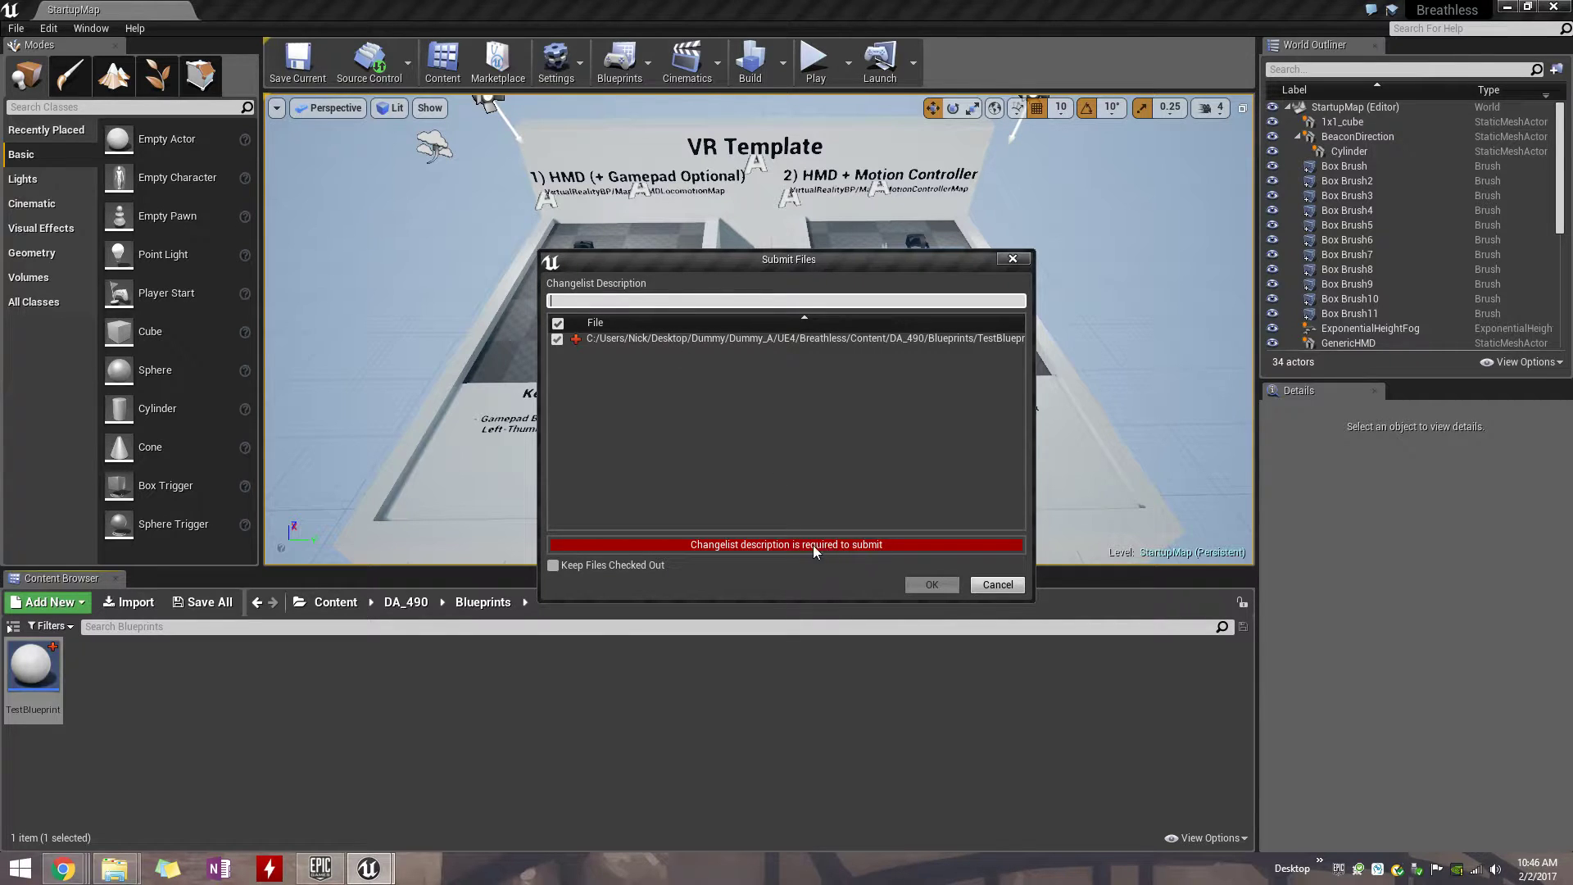
drag(848, 265, 818, 259)
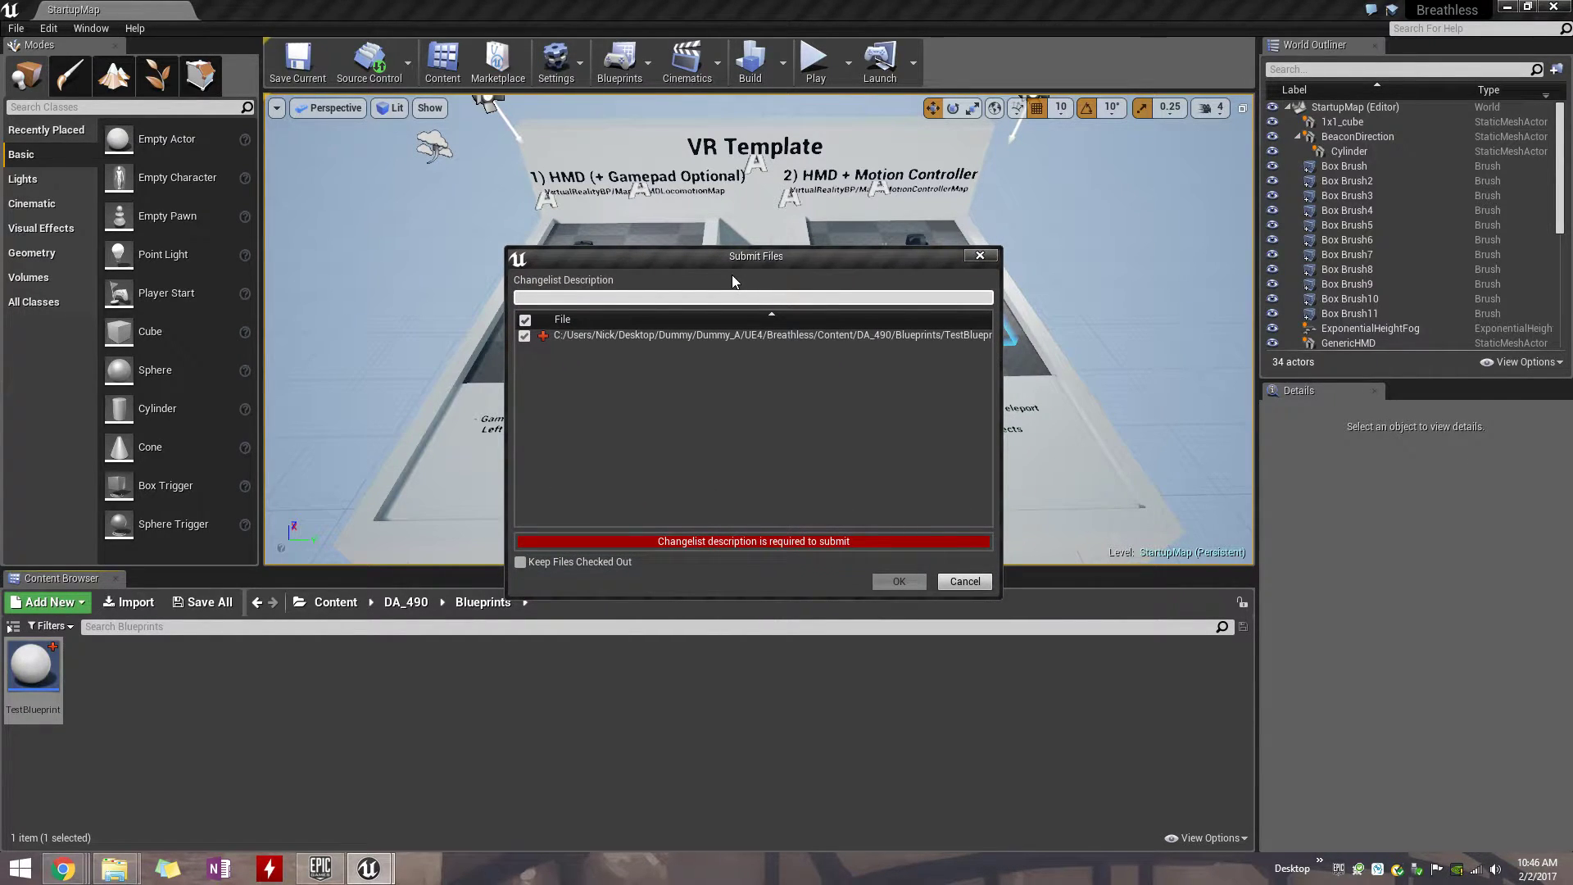
drag(786, 259, 737, 287)
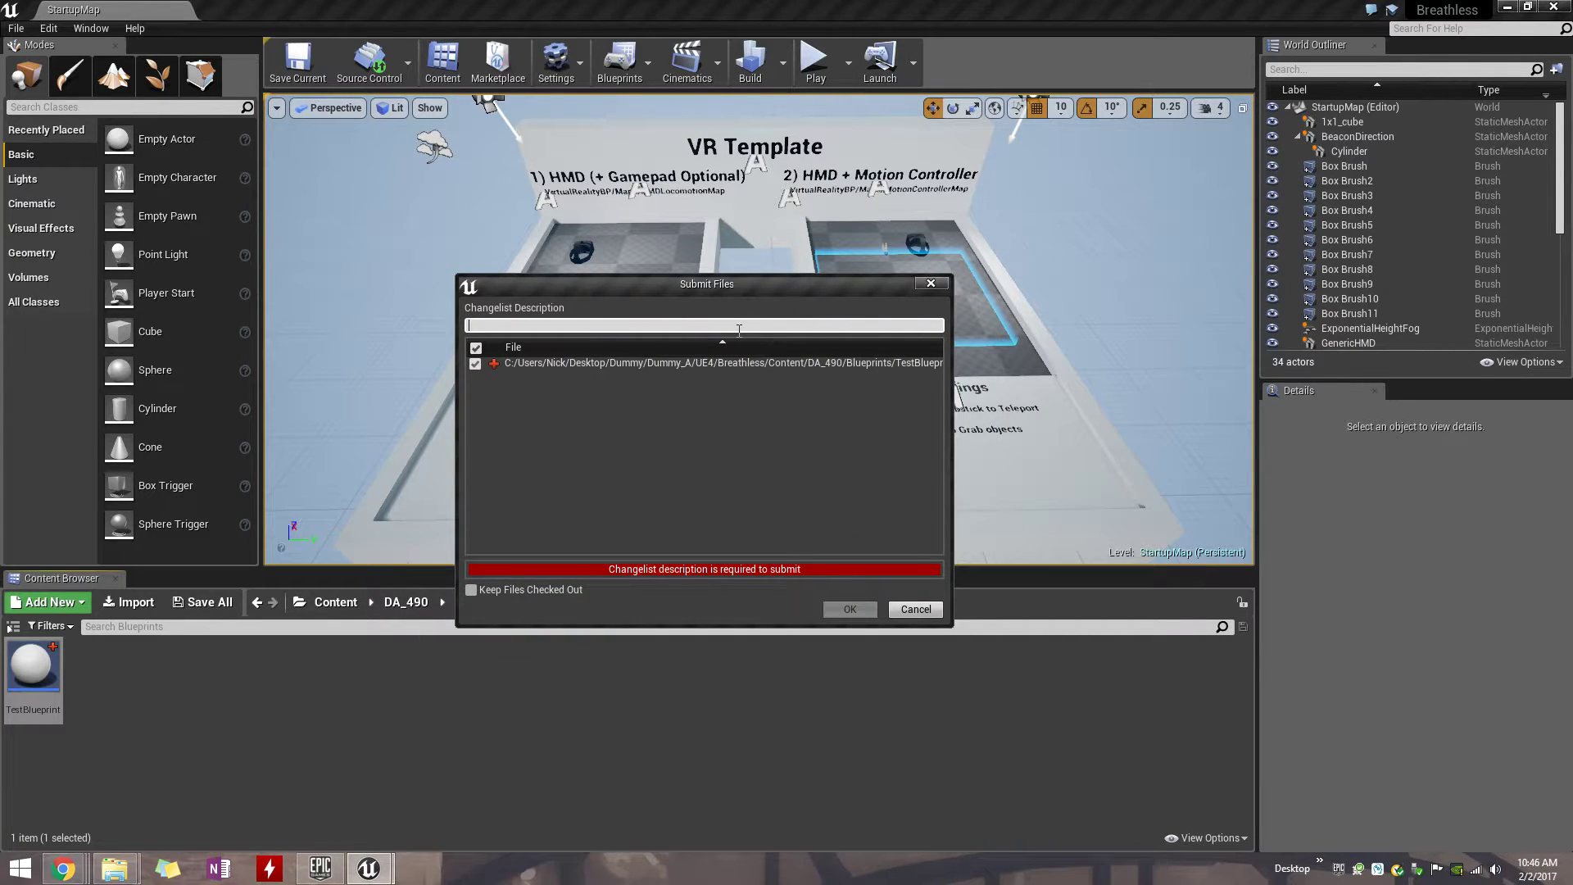
text(Jacob -)
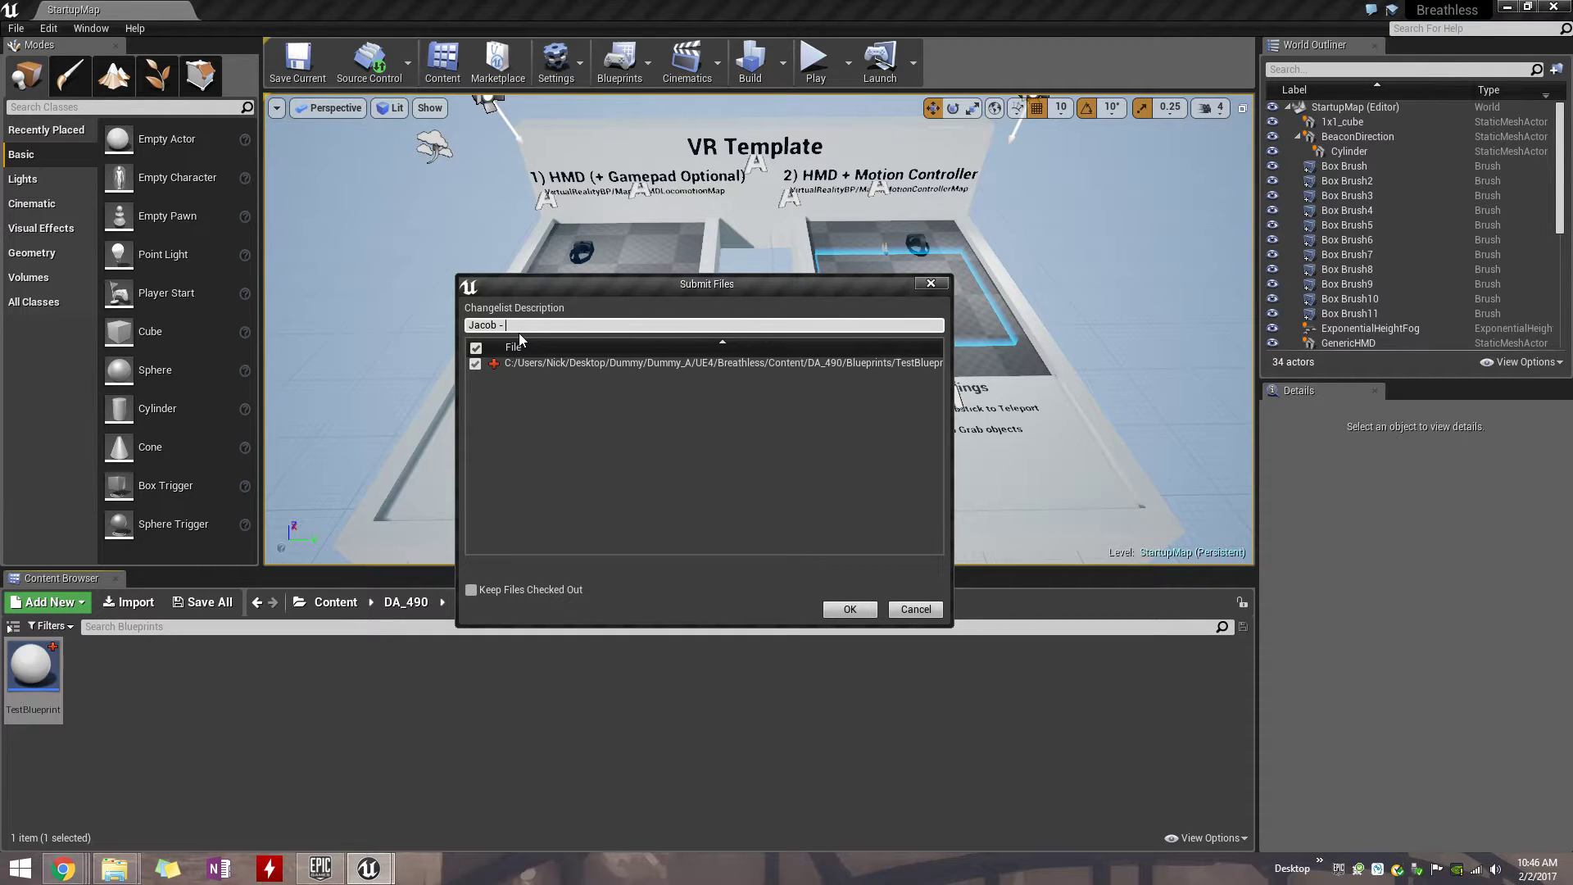
text(Created a test blueprint)
click(870, 610)
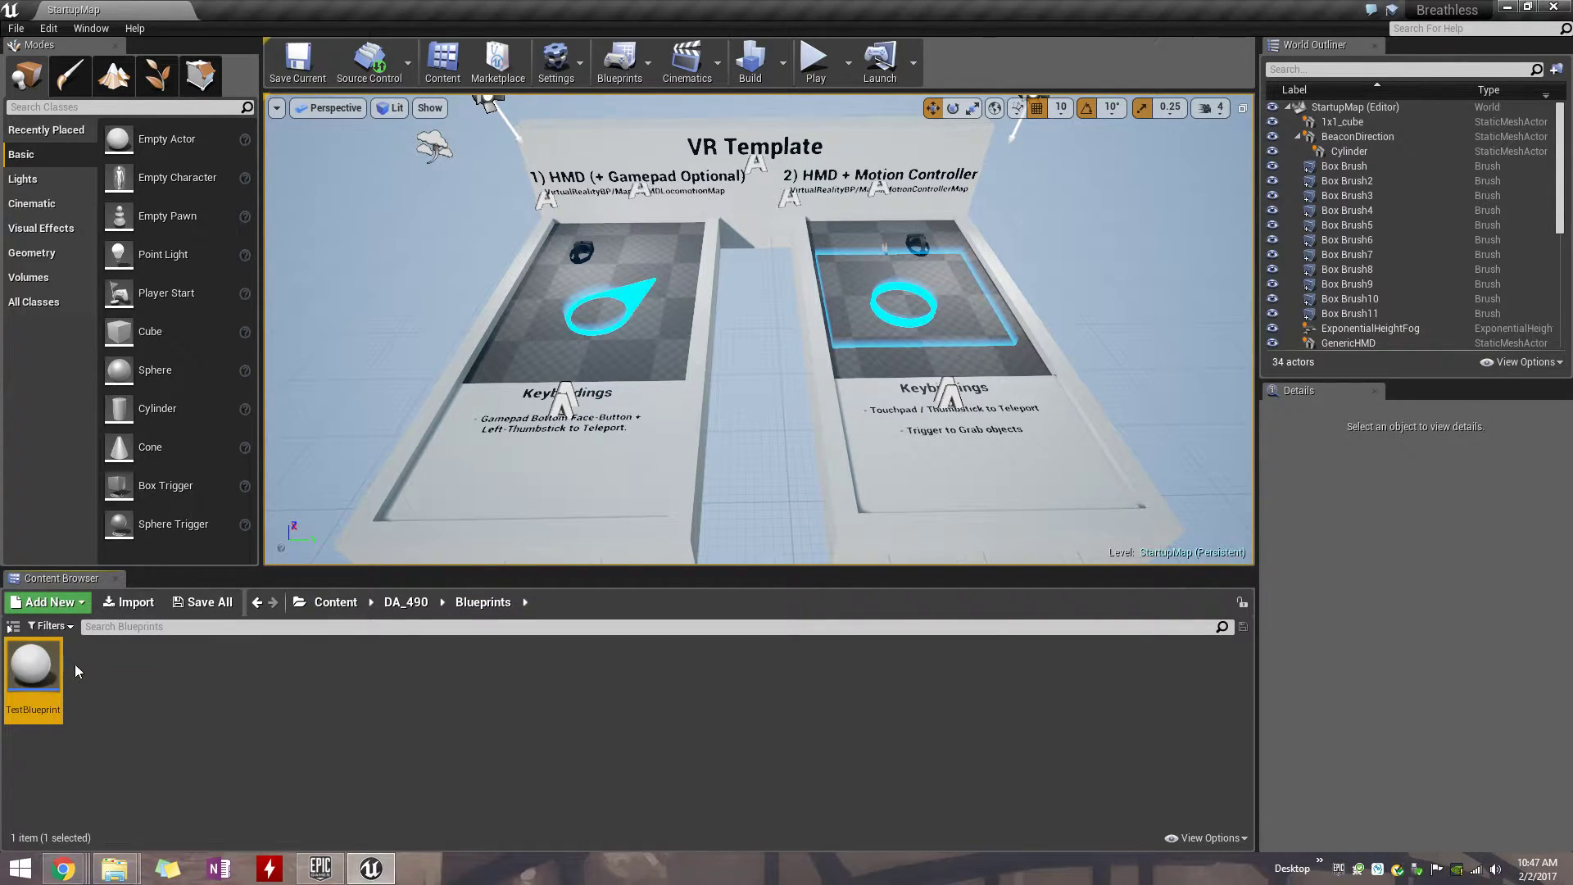
Check TestBlueprint out of Subversion via its Source Control menu.
mouse_move(48, 662)
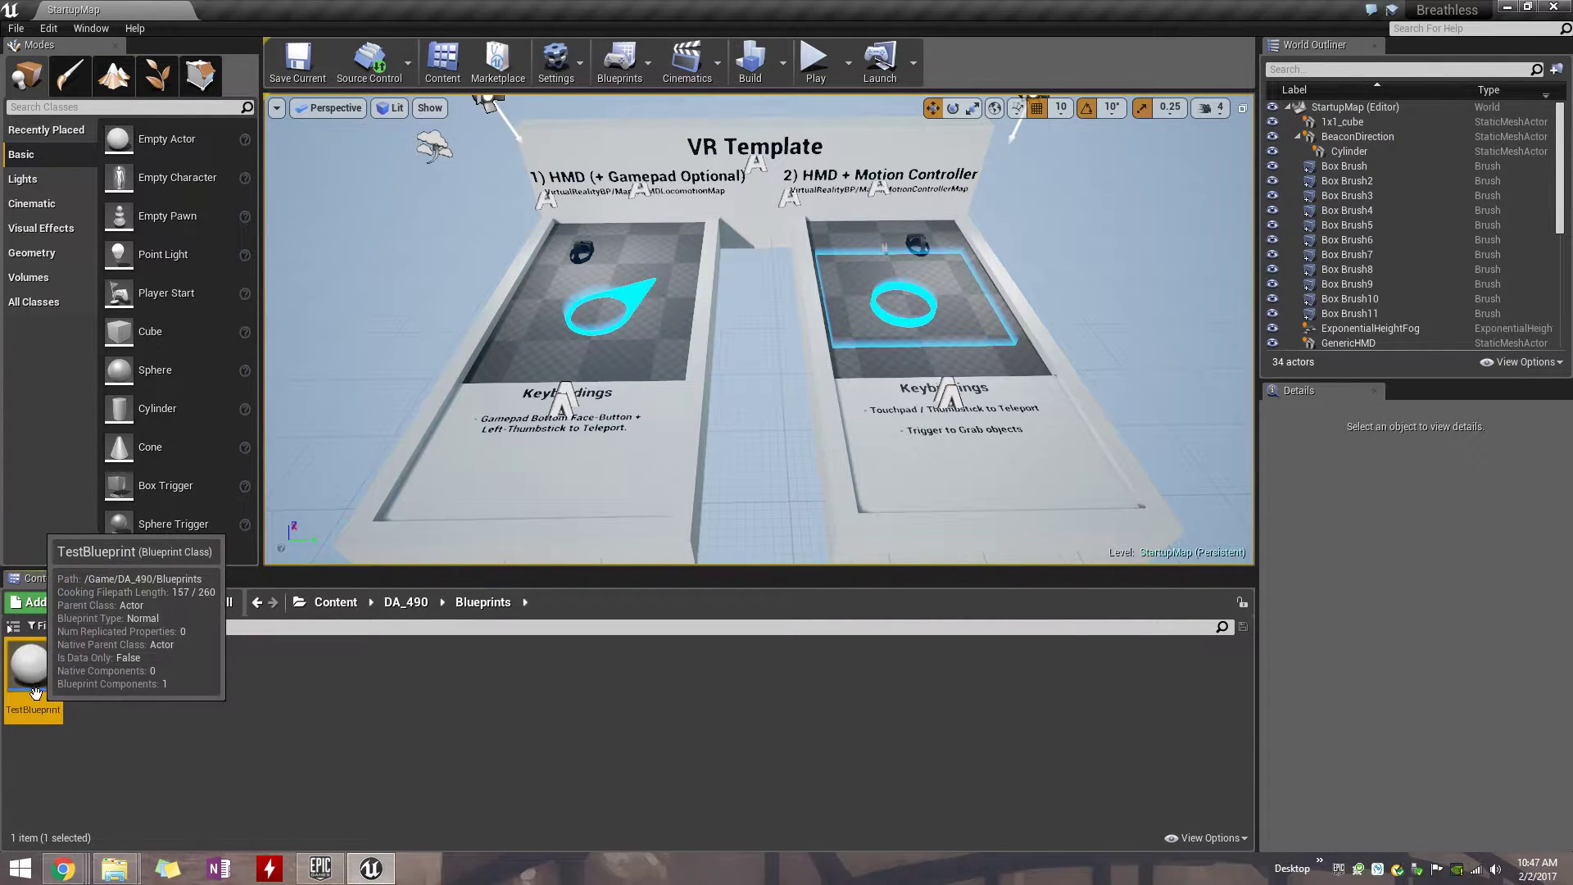
right_click(48, 674)
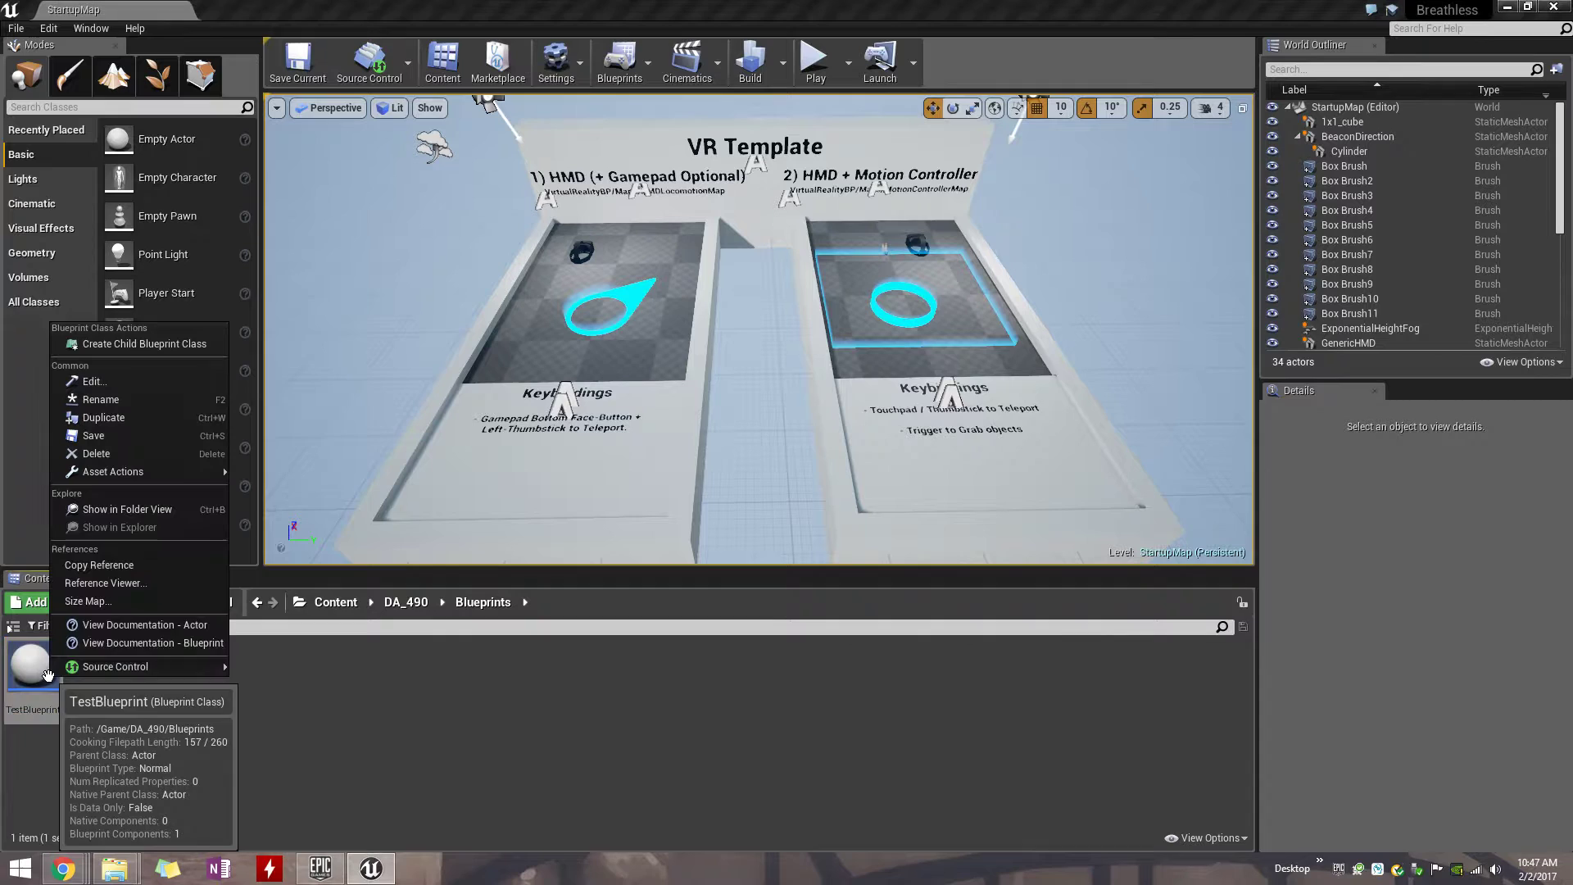
mouse_move(143, 669)
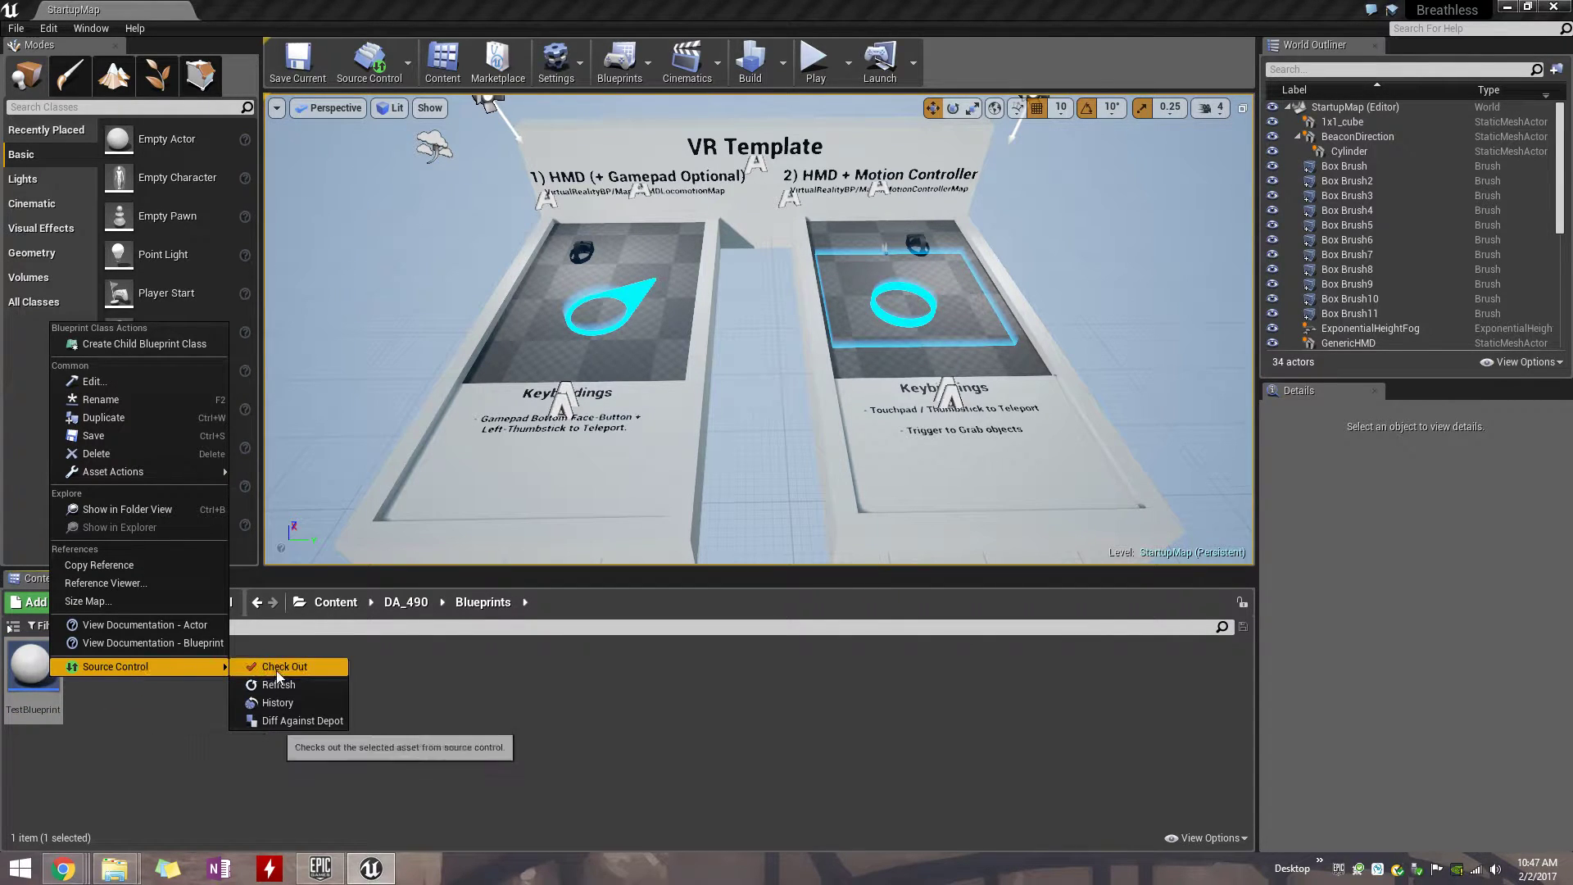
click(323, 666)
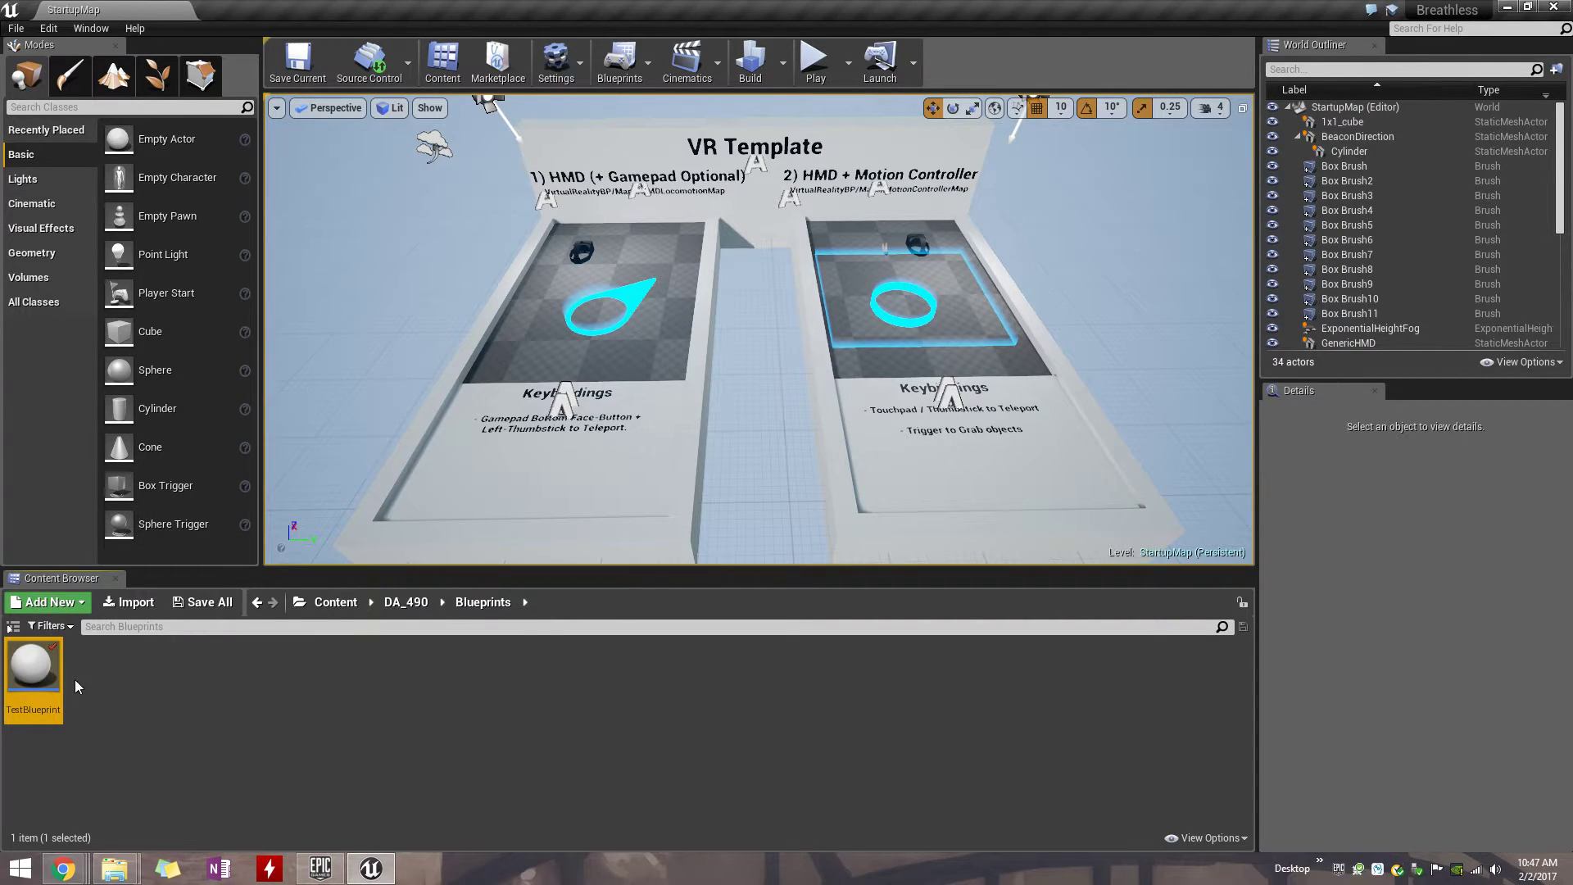
Reopen TestBlueprint's source control actions, now offering History and Diff Against Depot.
mouse_move(39, 653)
right_click(36, 670)
mouse_move(152, 677)
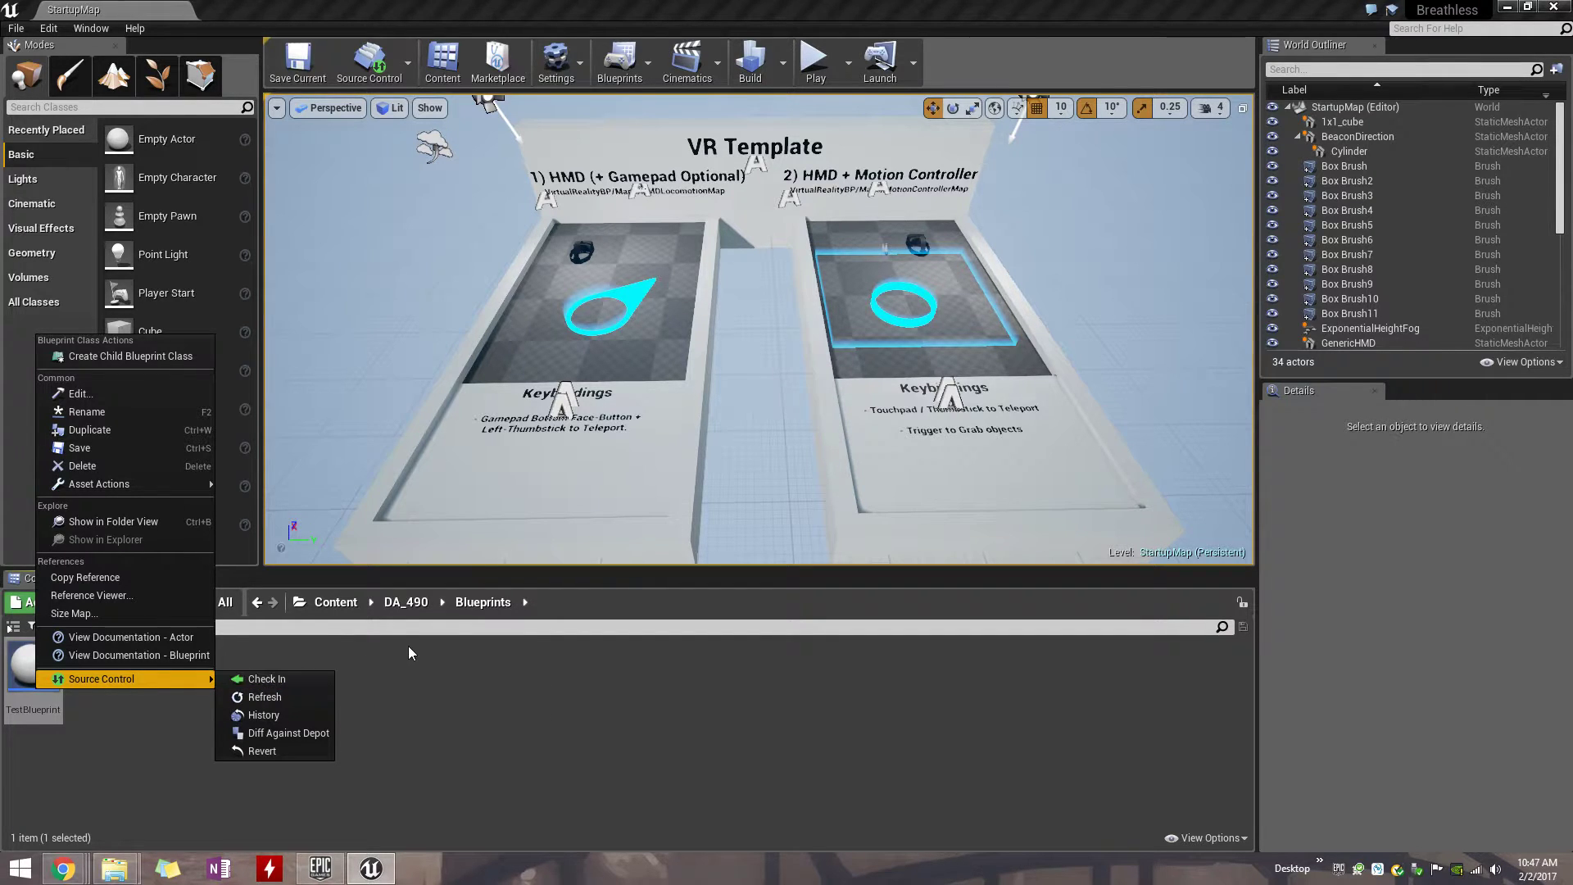
Add an H key event beside F in TestBlueprint's Event Graph and compile the Blueprint.
click(318, 680)
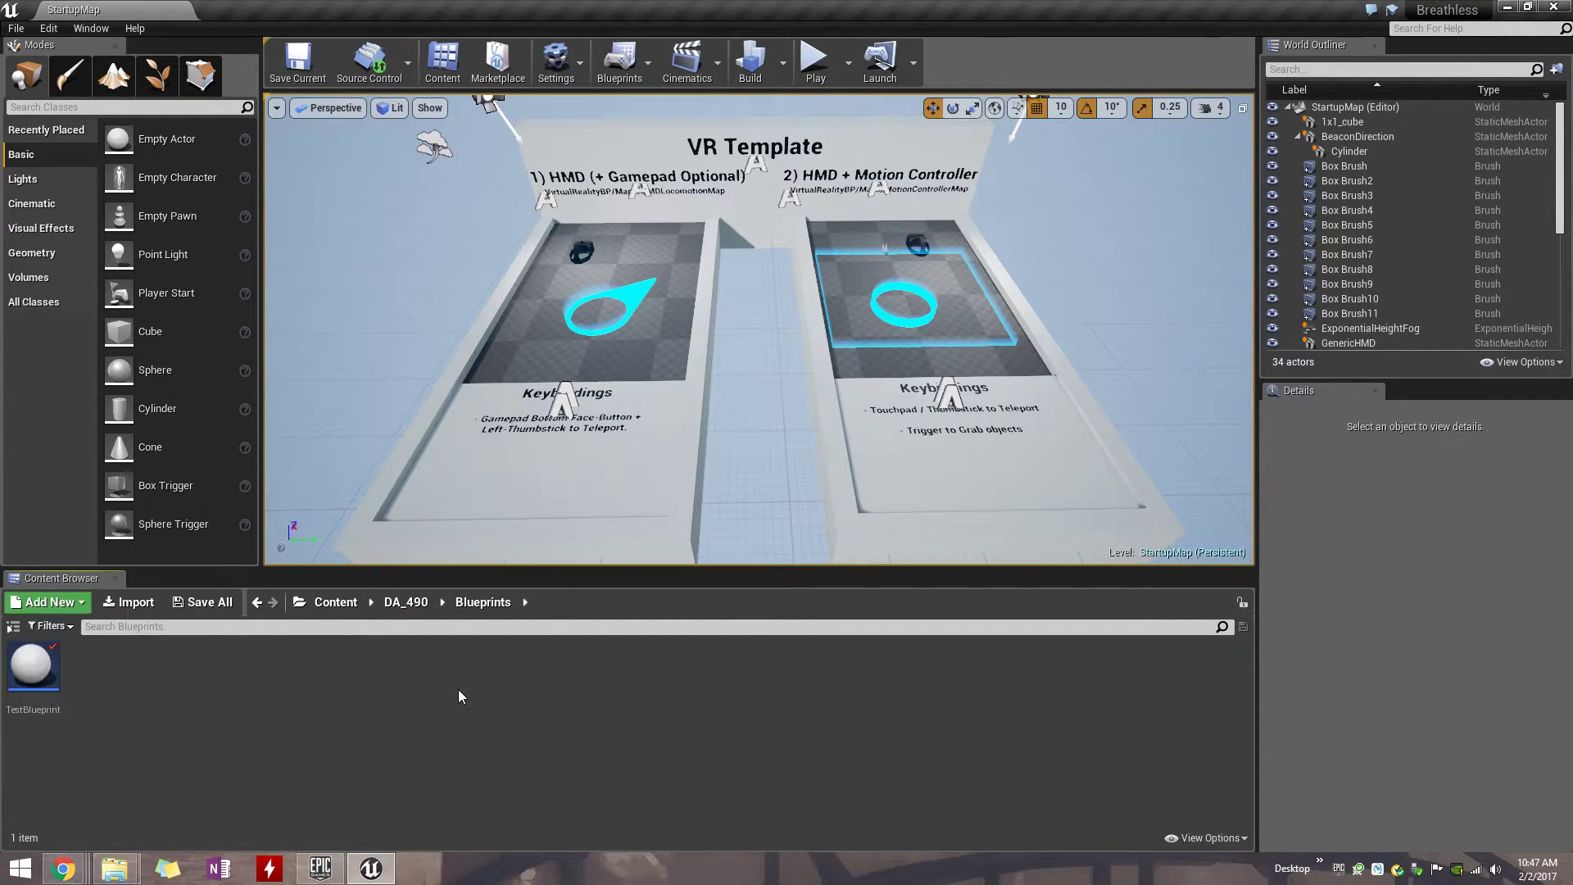
double_click(40, 665)
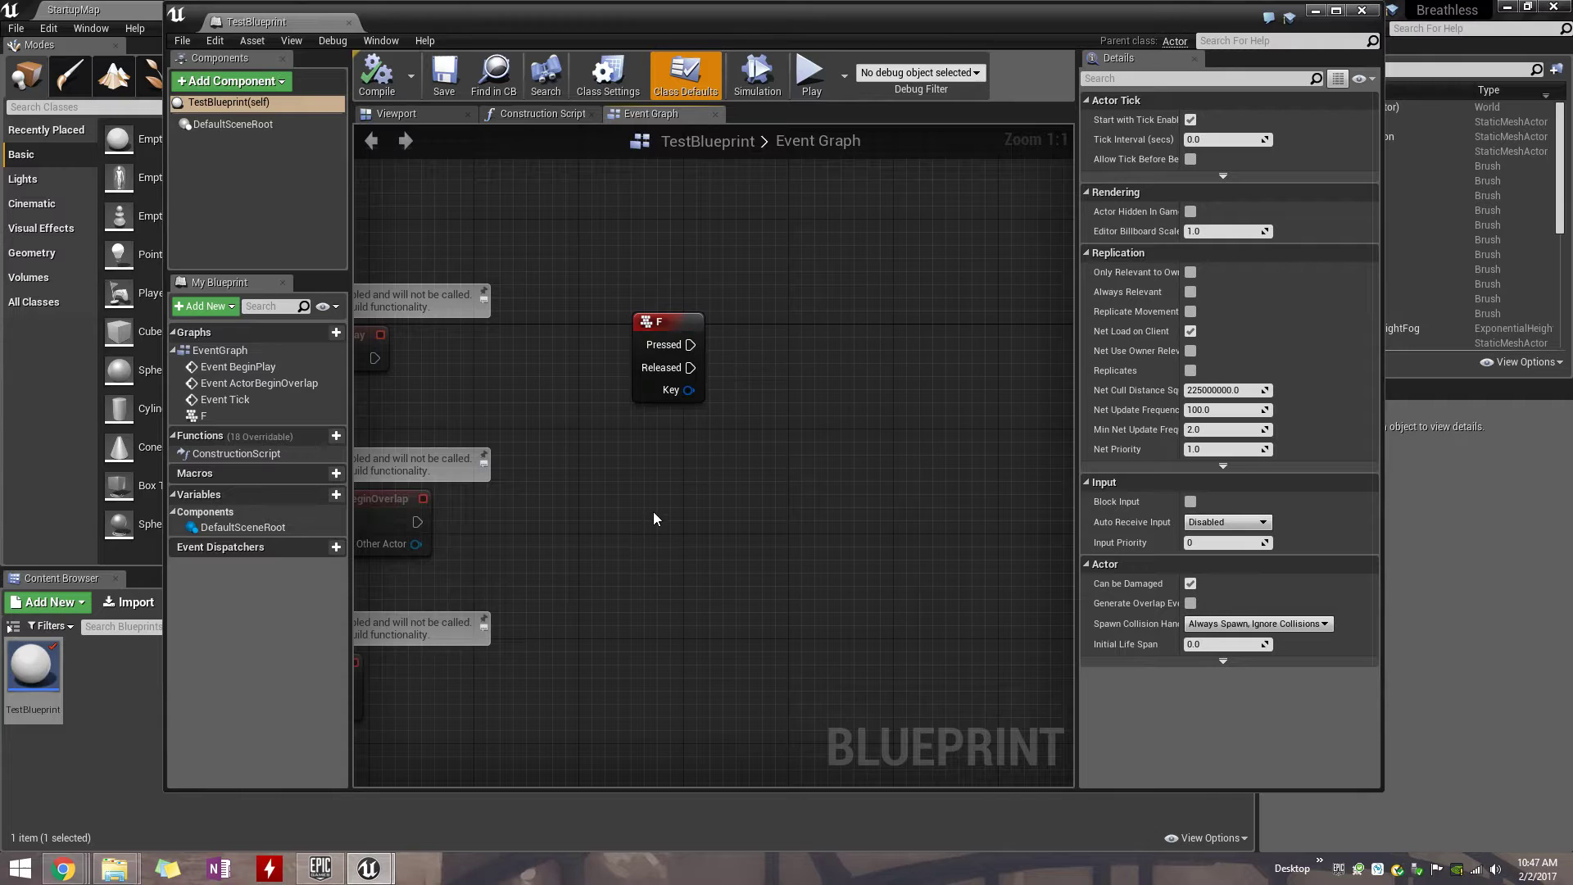
right_click(655, 518)
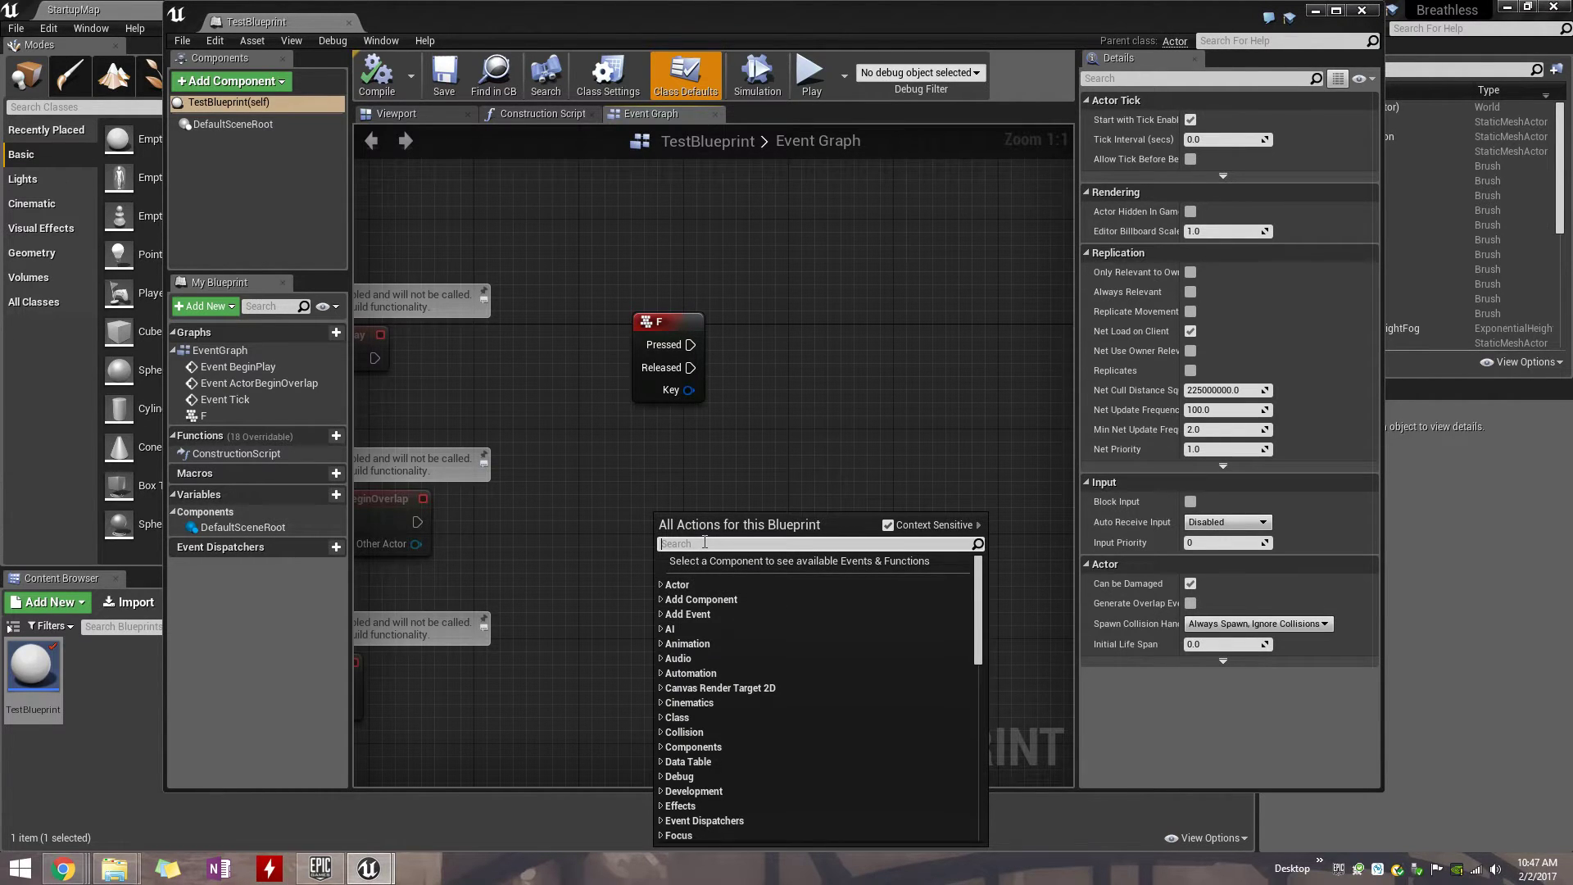
text(h)
click(749, 724)
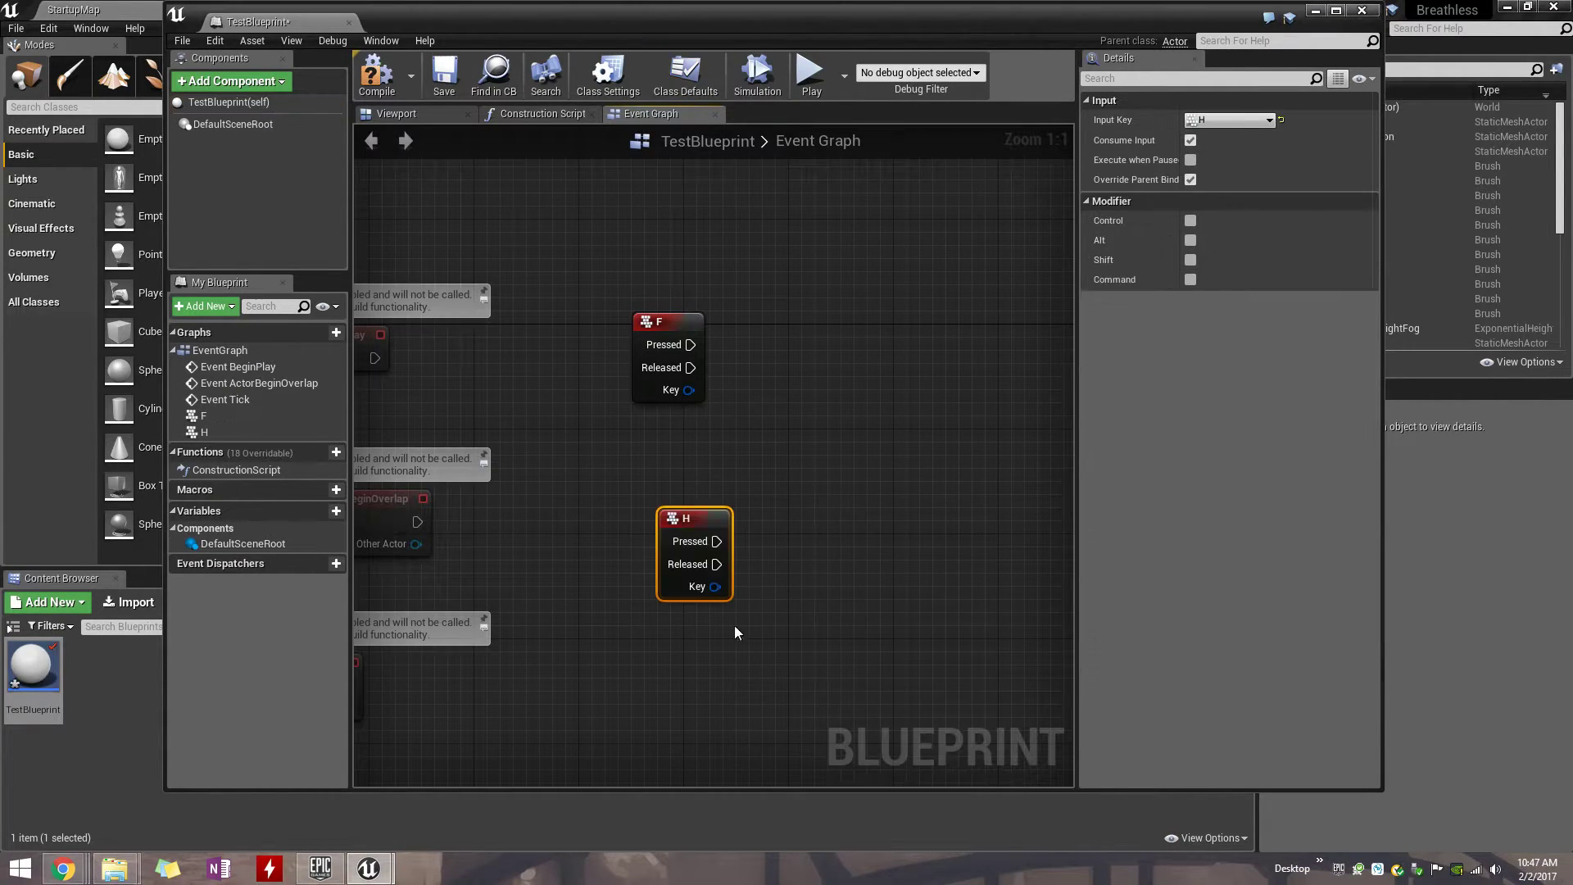
drag(696, 518, 735, 491)
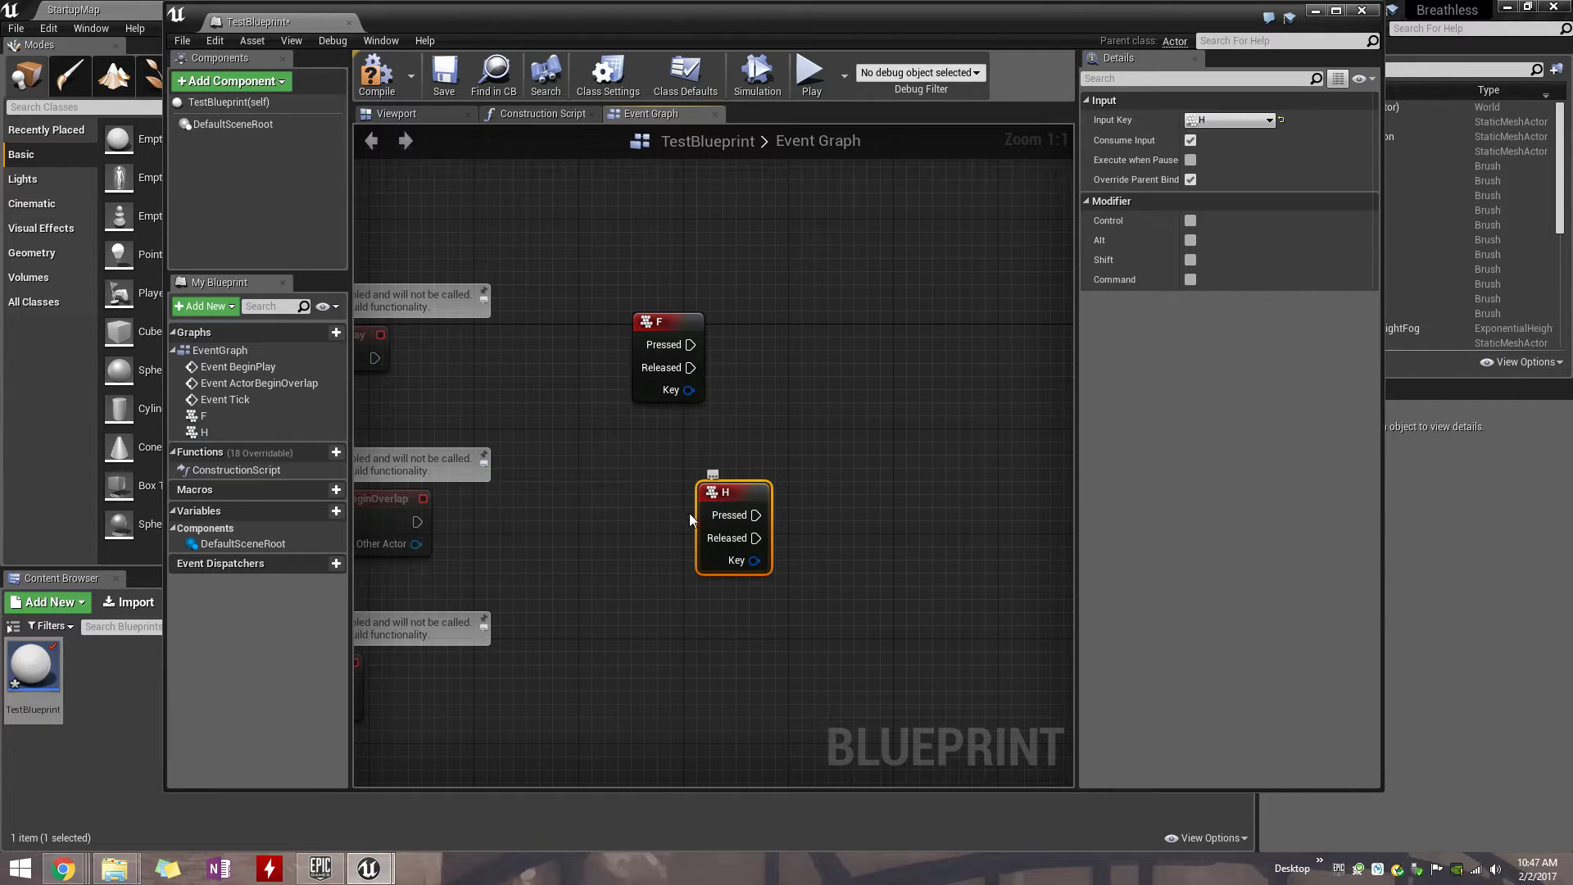
click(378, 78)
Save TestBlueprint and submit it with a description noting the added H keypress event, as revision 12.
click(1379, 11)
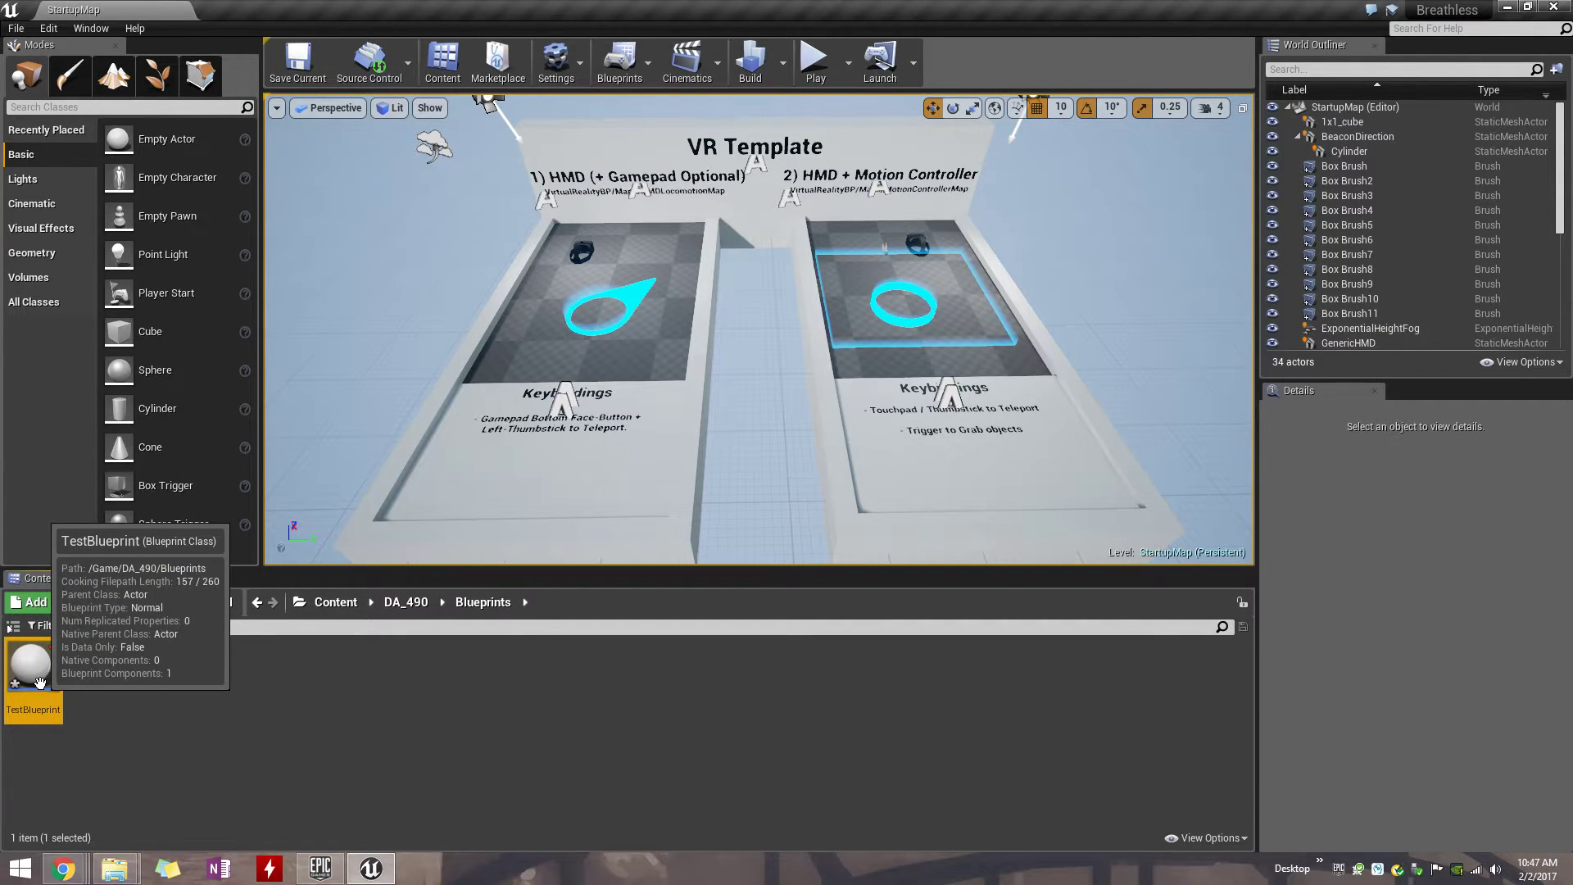
right_click(40, 683)
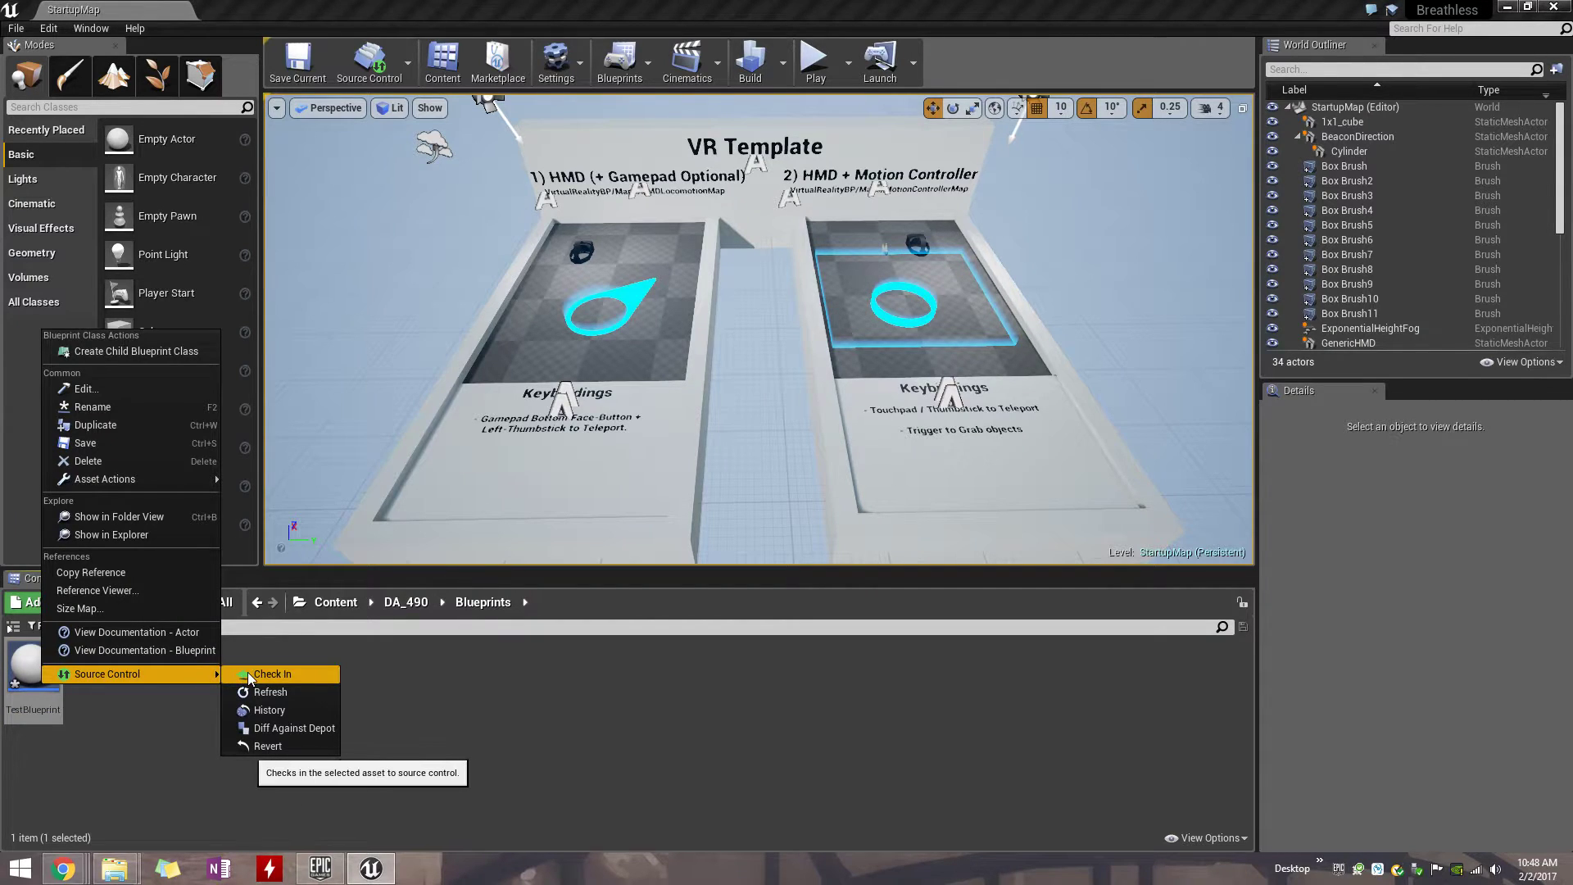
click(247, 673)
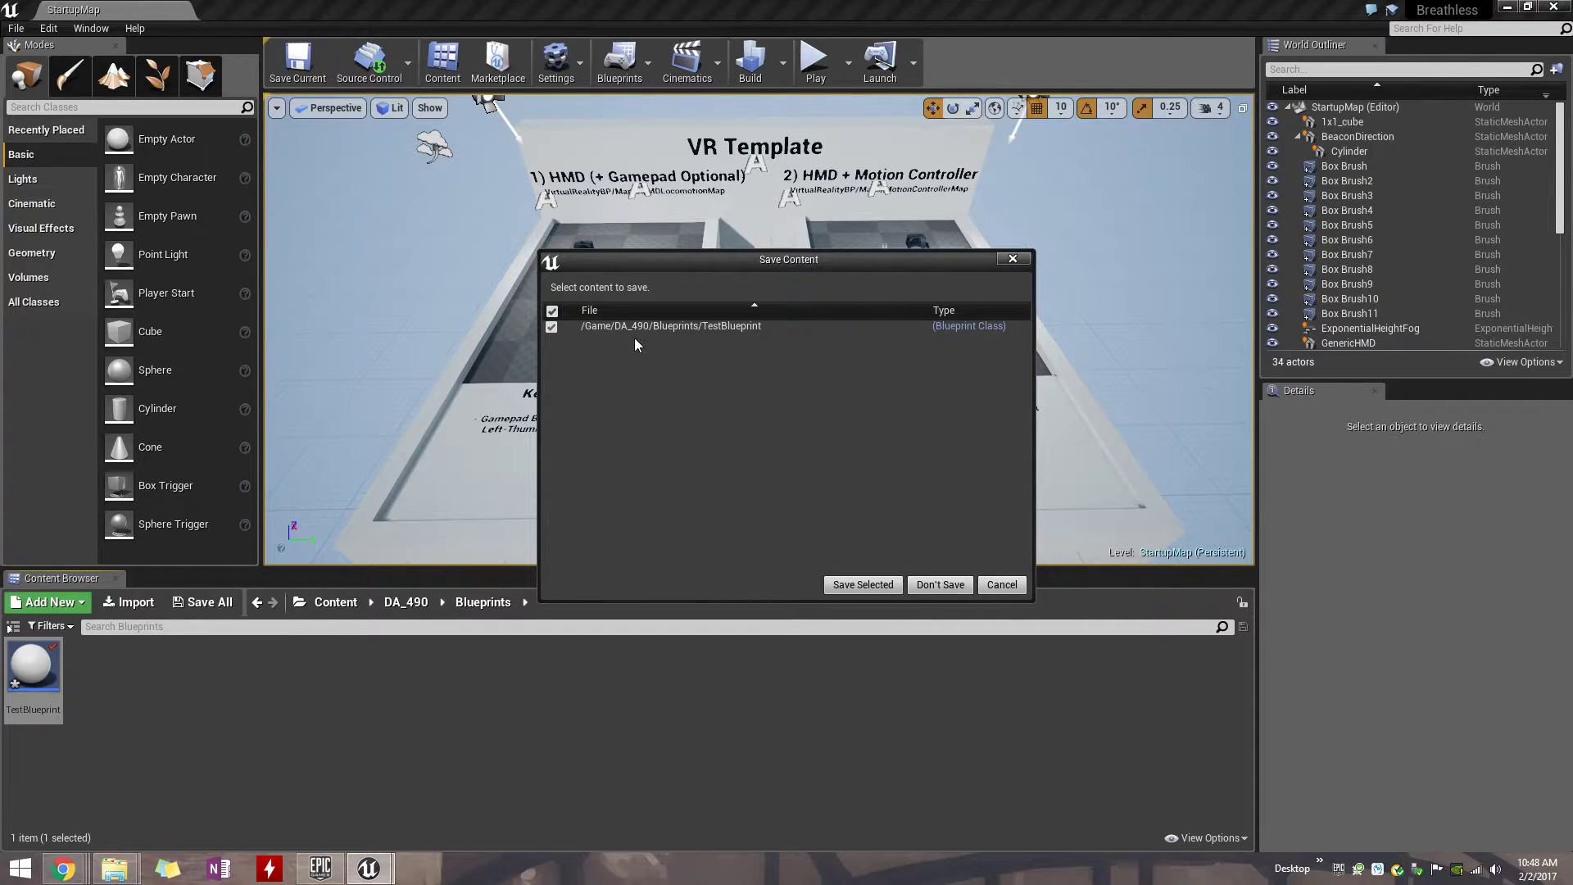
click(864, 584)
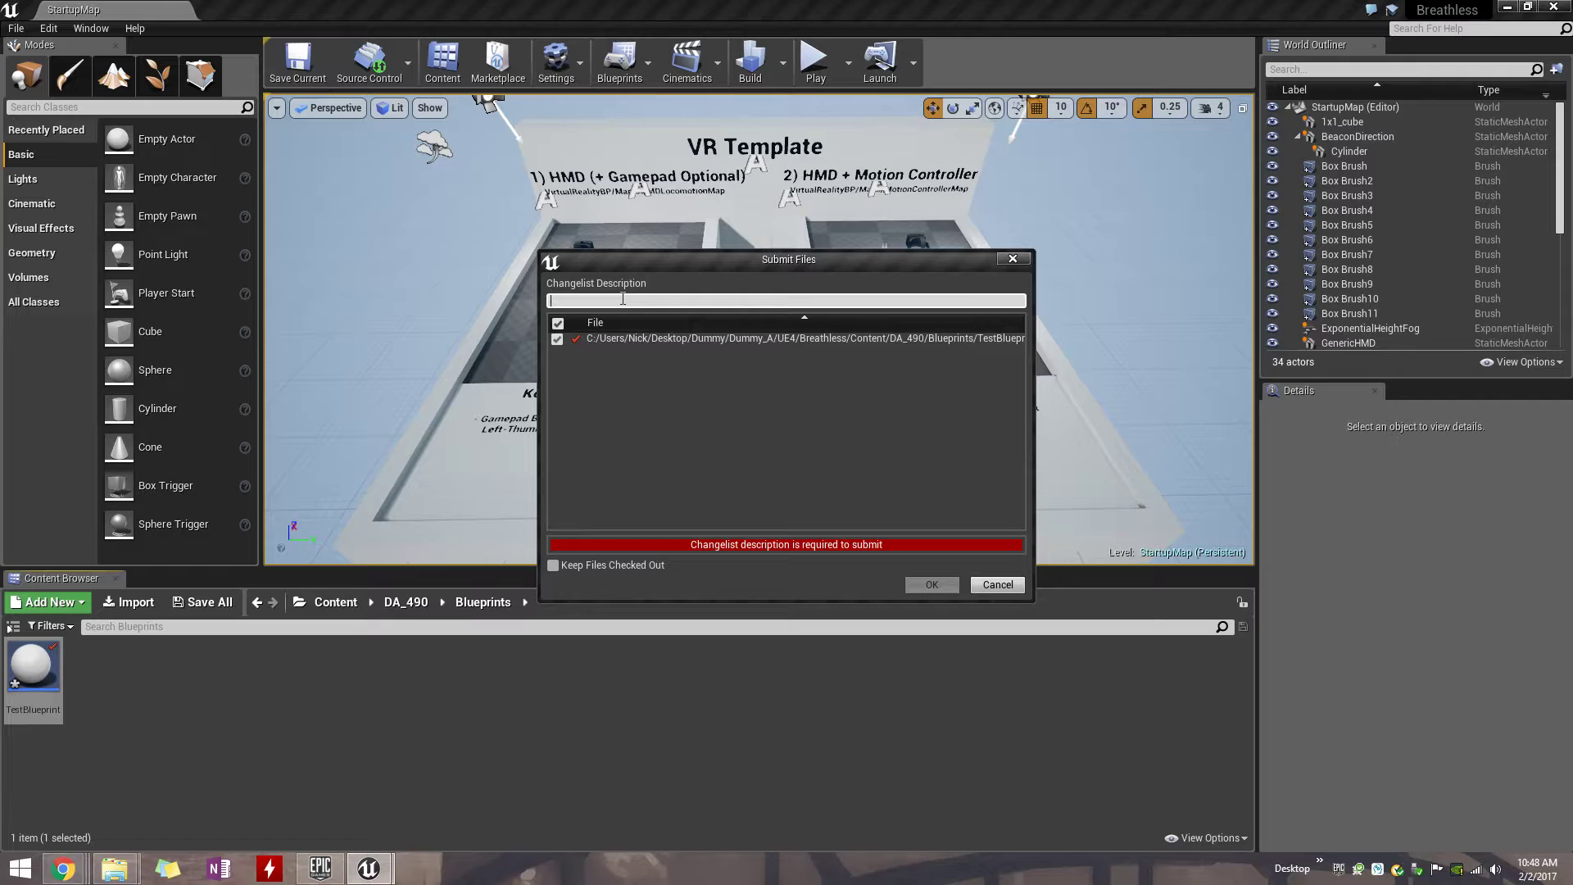
text(Jacob - A)
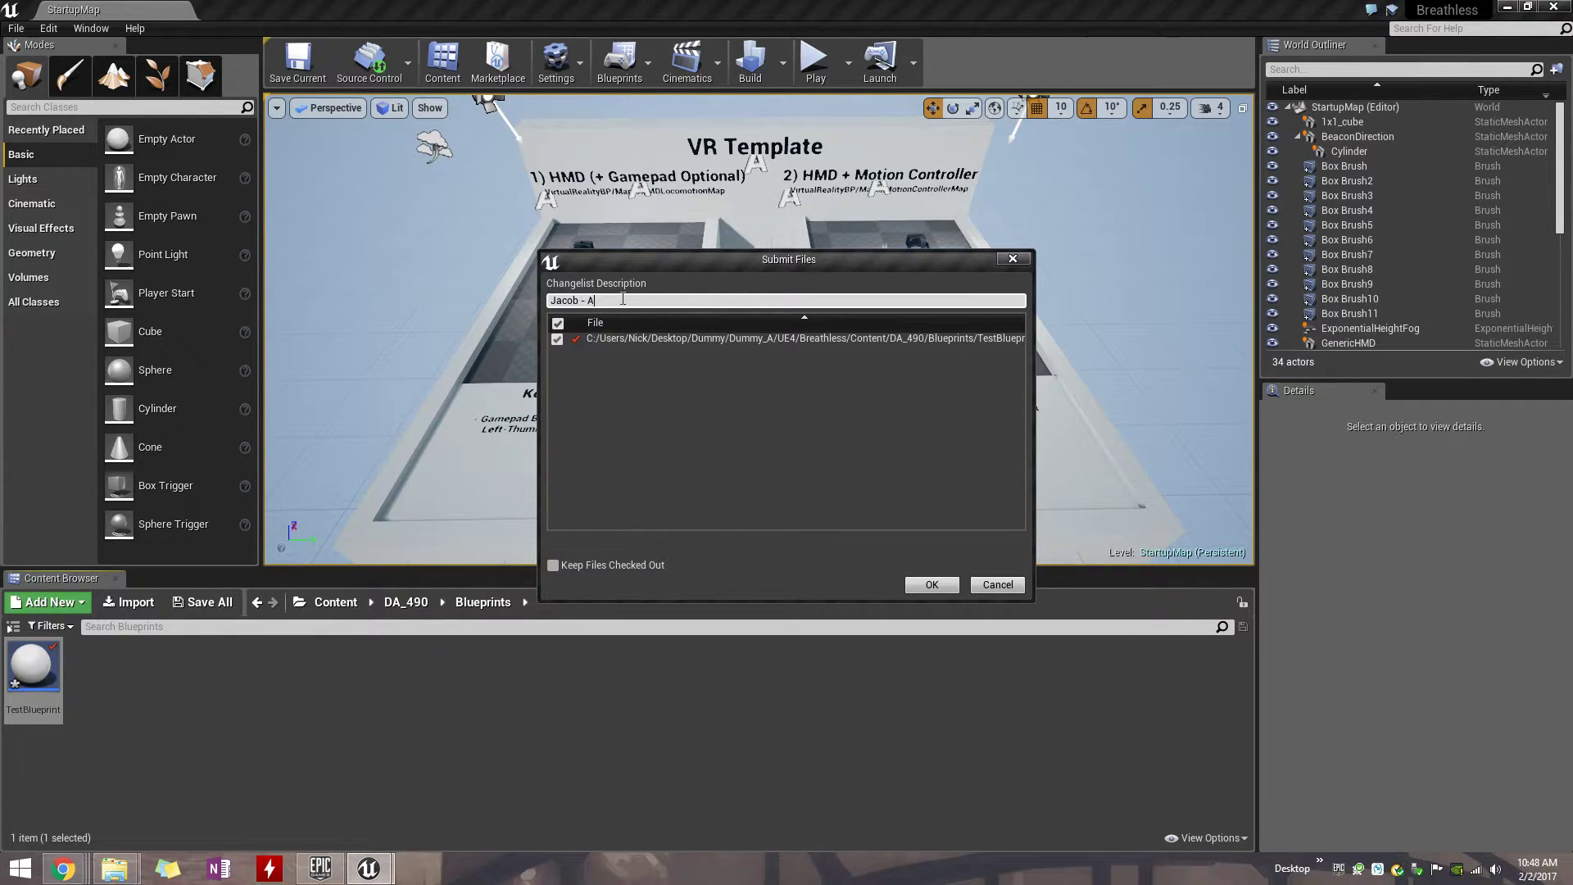
text(dded an H keypress event)
click(934, 586)
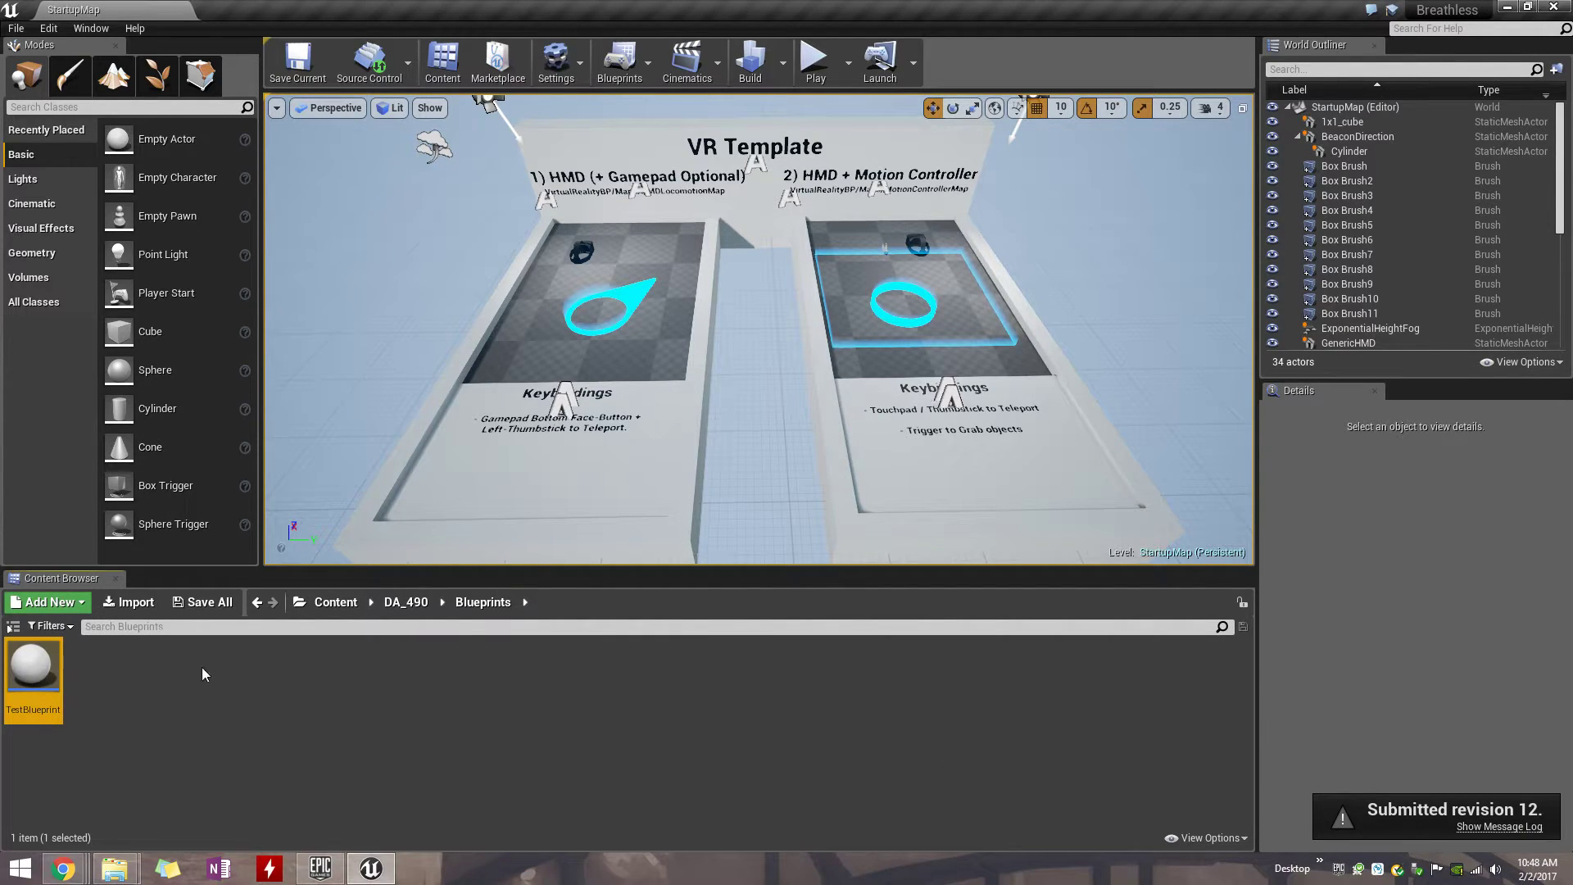
Compare TestBlueprint against the depot version and check it out again.
right_click(45, 688)
mouse_move(148, 674)
click(256, 729)
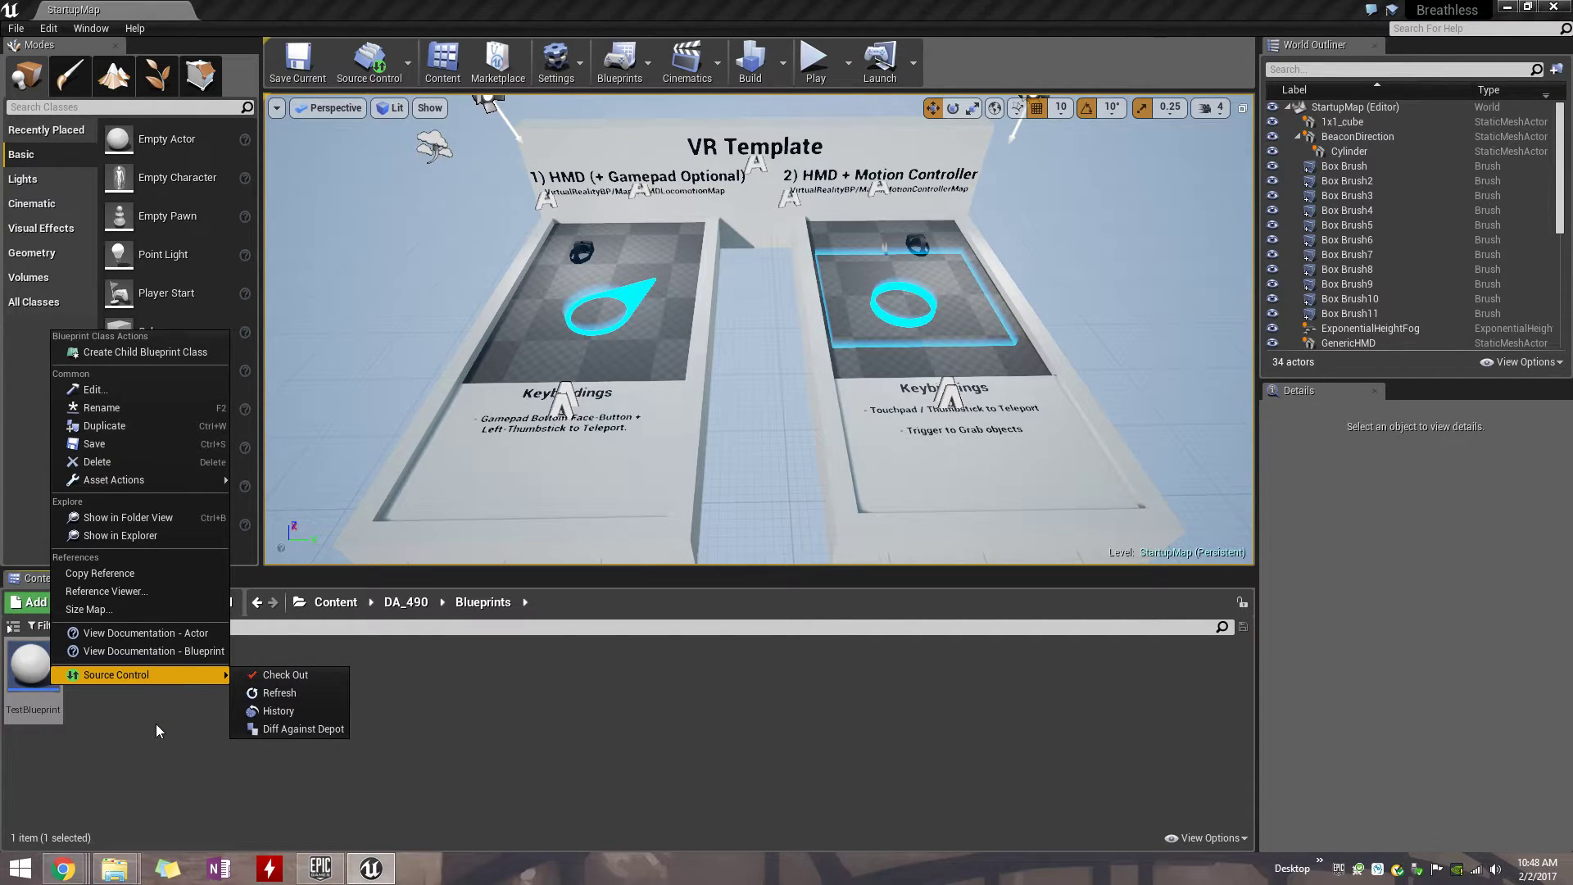
click(272, 673)
Start a TestBlueprint check-in with Keep Files Checked Out ticked, then cancel the submission.
right_click(39, 706)
mouse_move(156, 680)
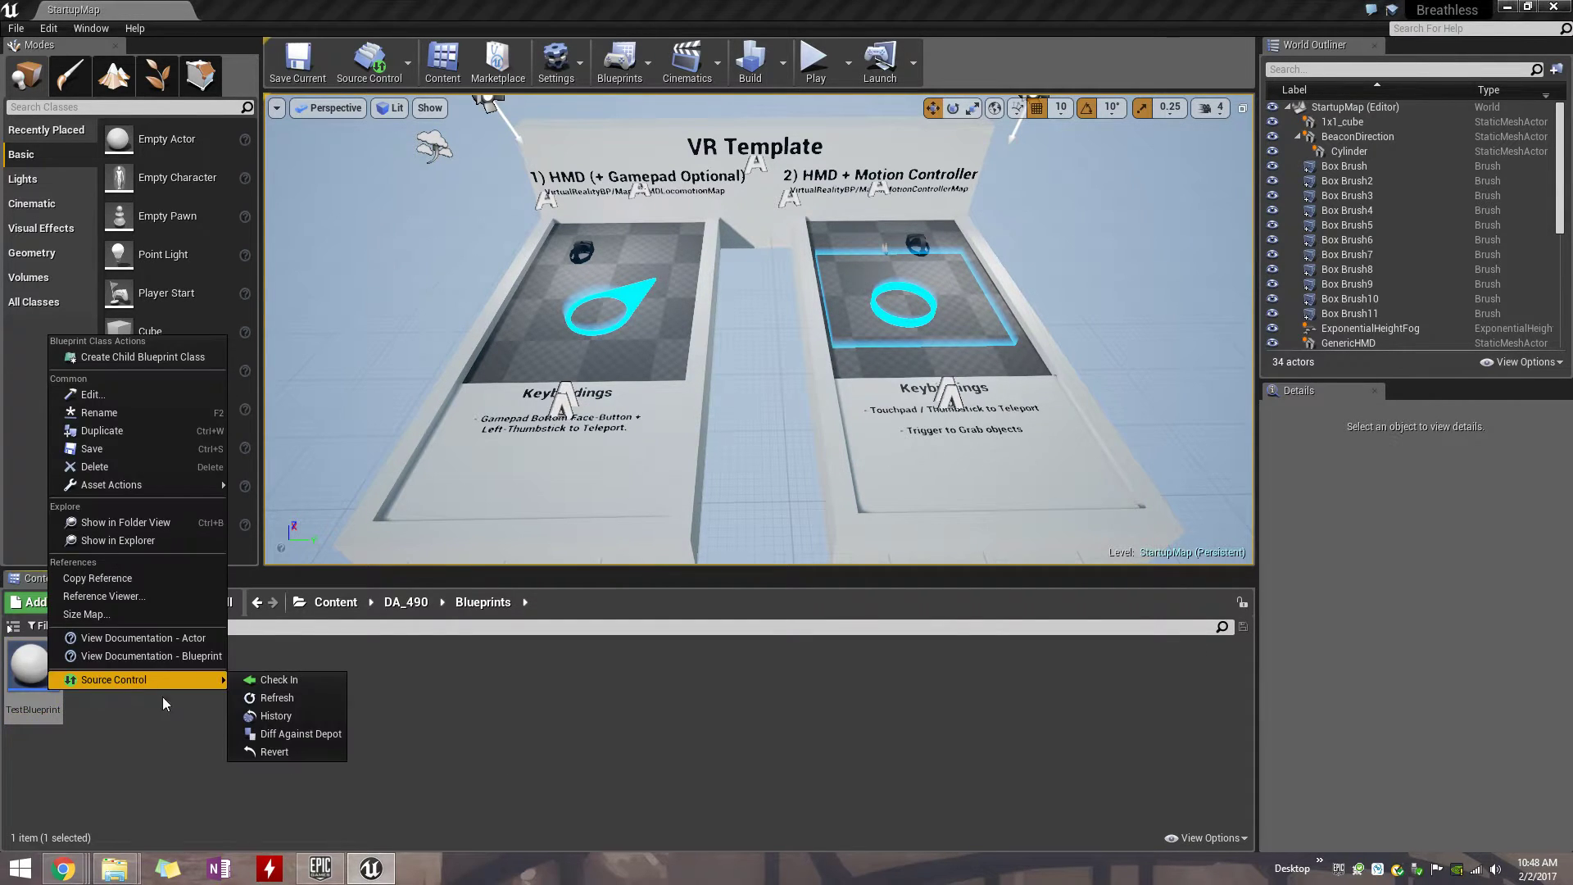
click(261, 678)
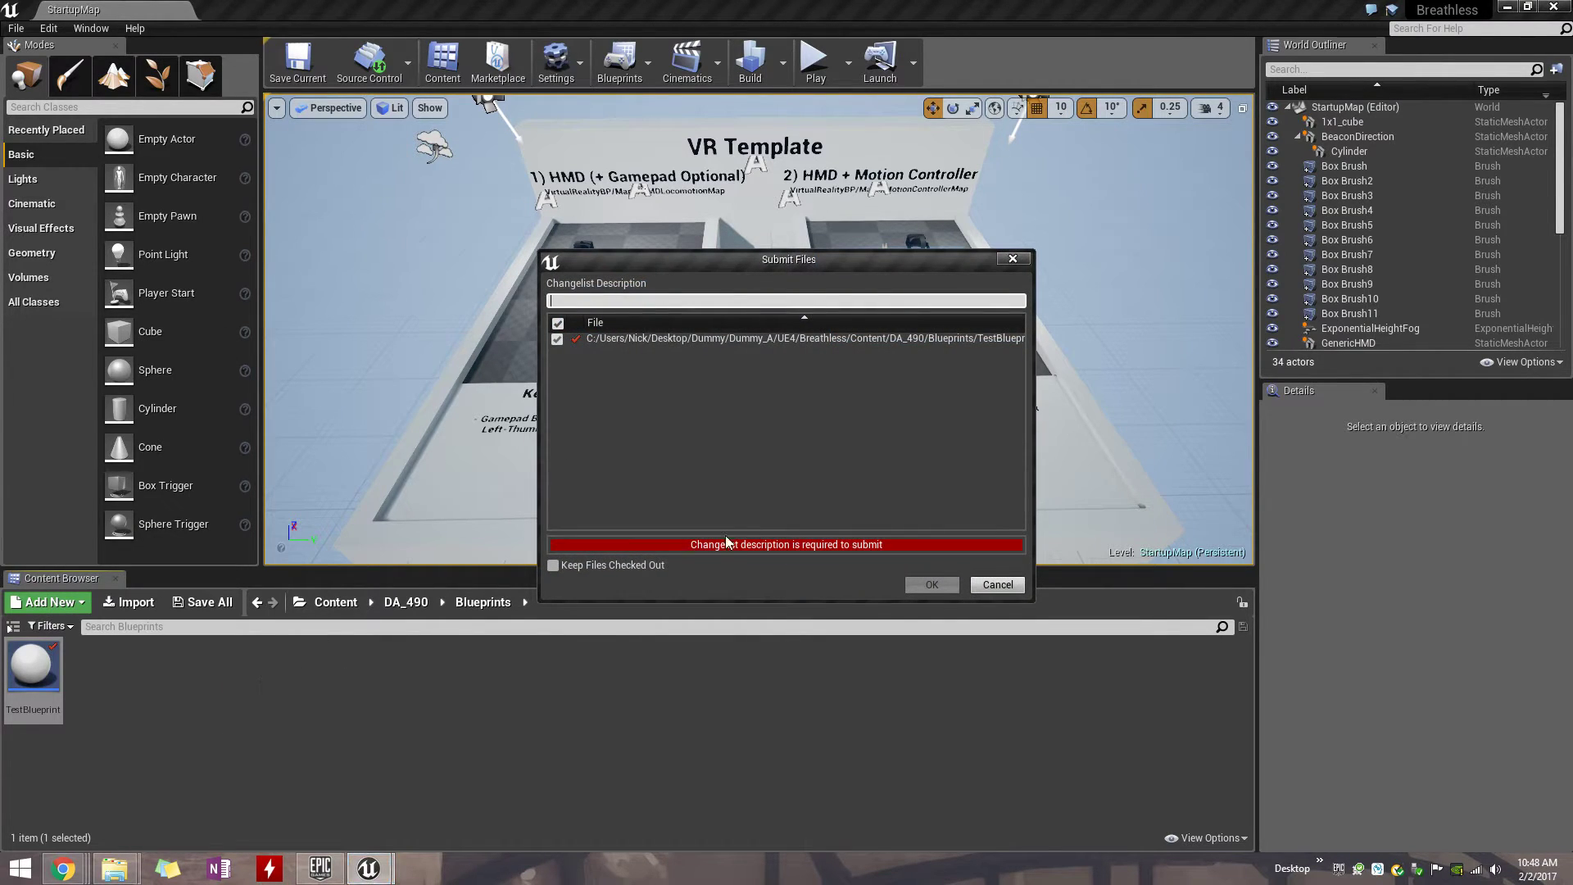
click(553, 565)
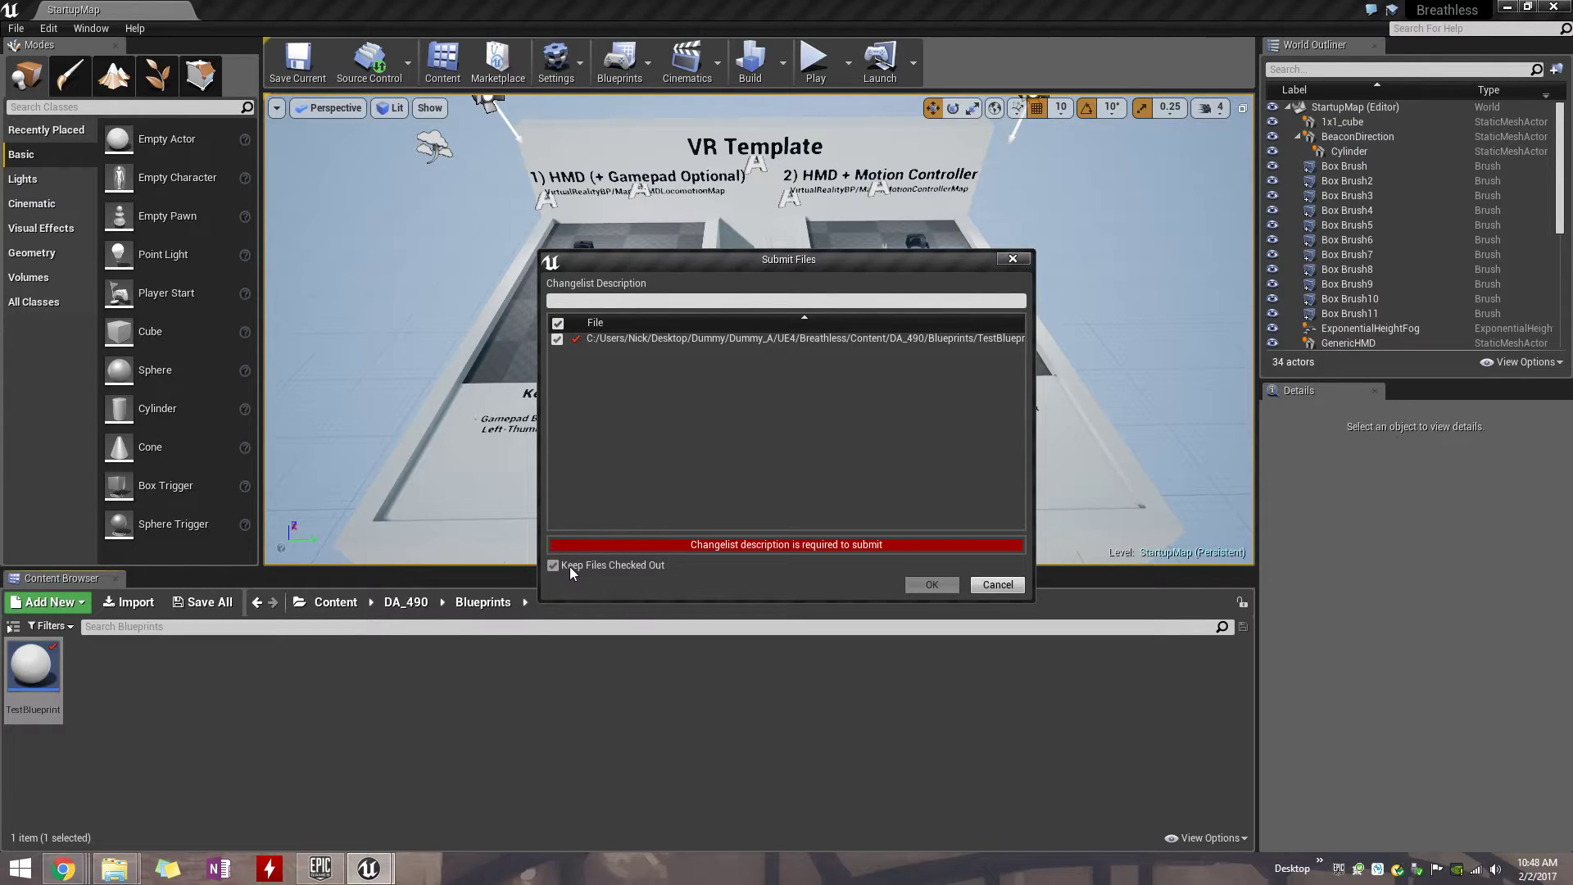
click(997, 584)
Select the GenericHMD headset actor in the viewport and scroll the World Outliner.
click(586, 261)
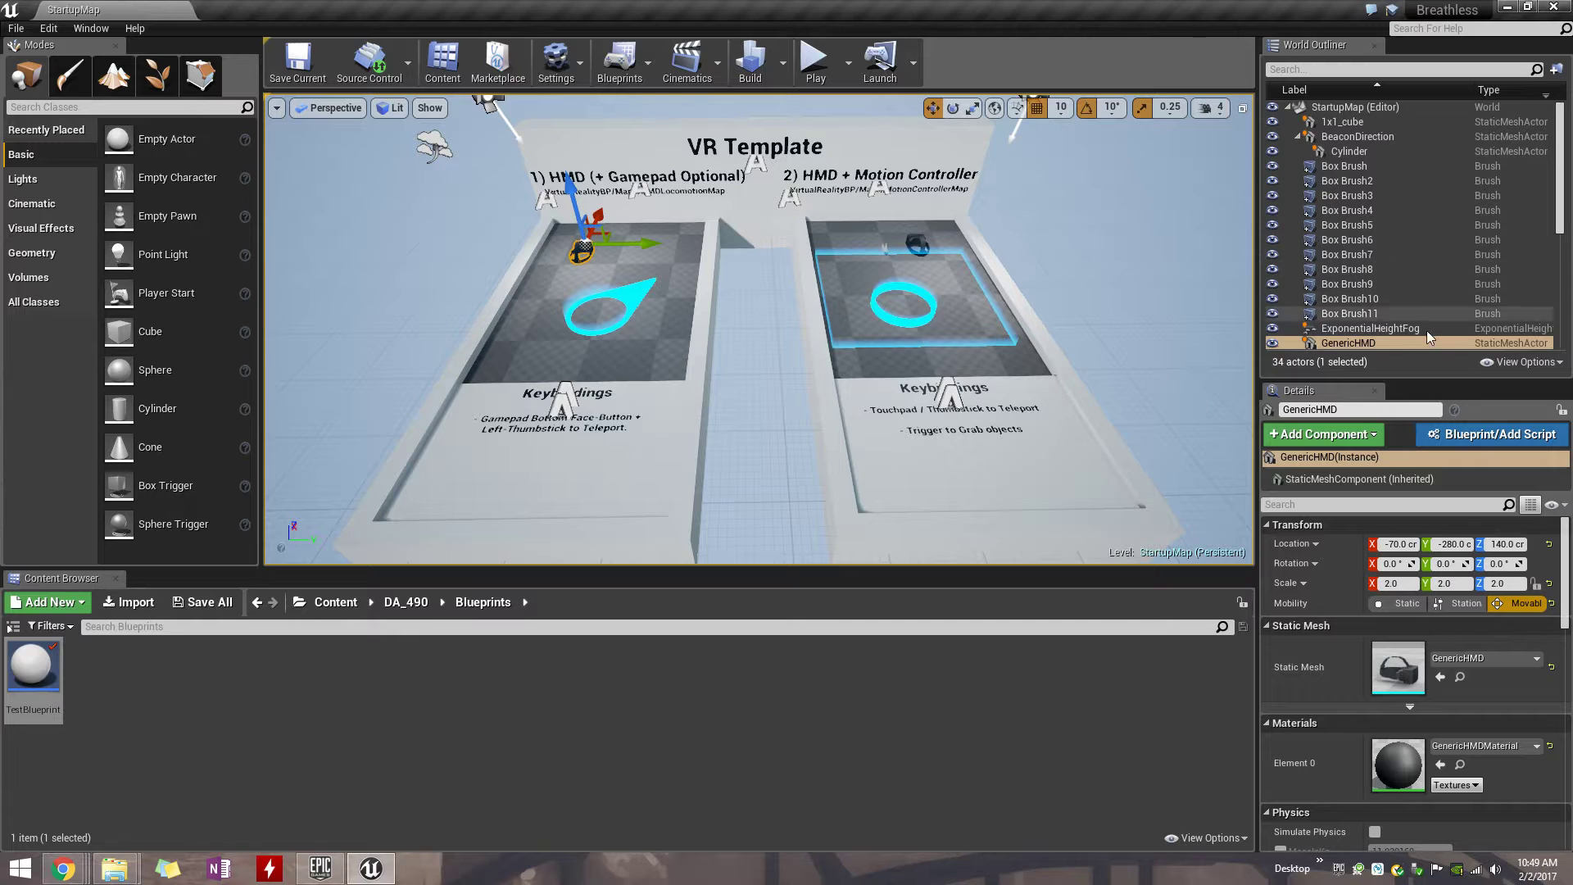
scroll(1402, 338, down, 2)
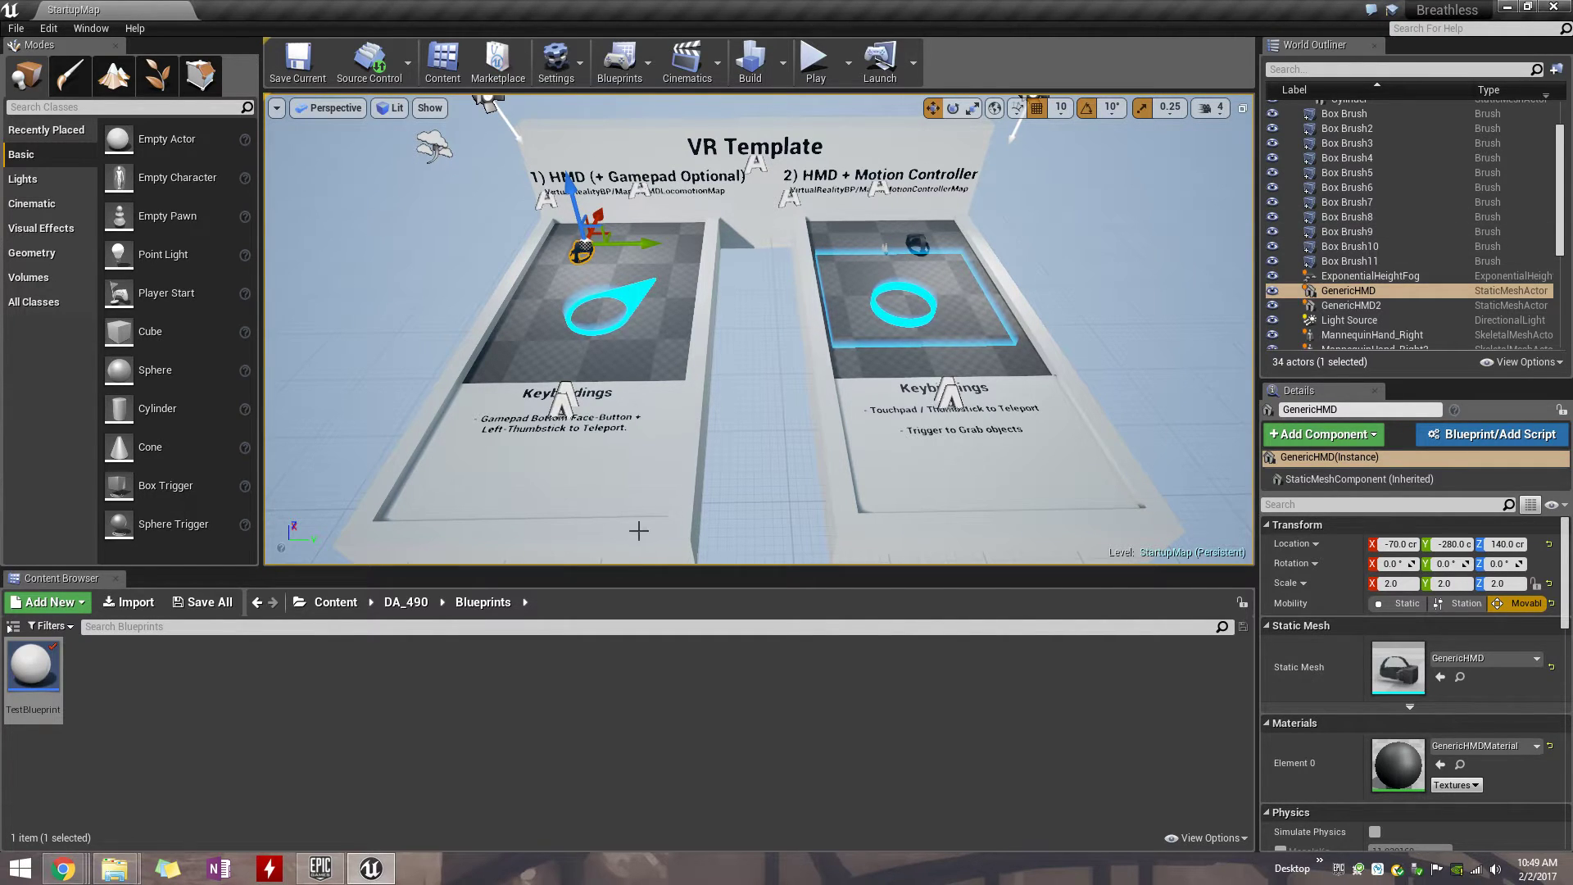
Deselect TestBlueprint and save the current level, raising the StartupMap check-out request.
click(86, 719)
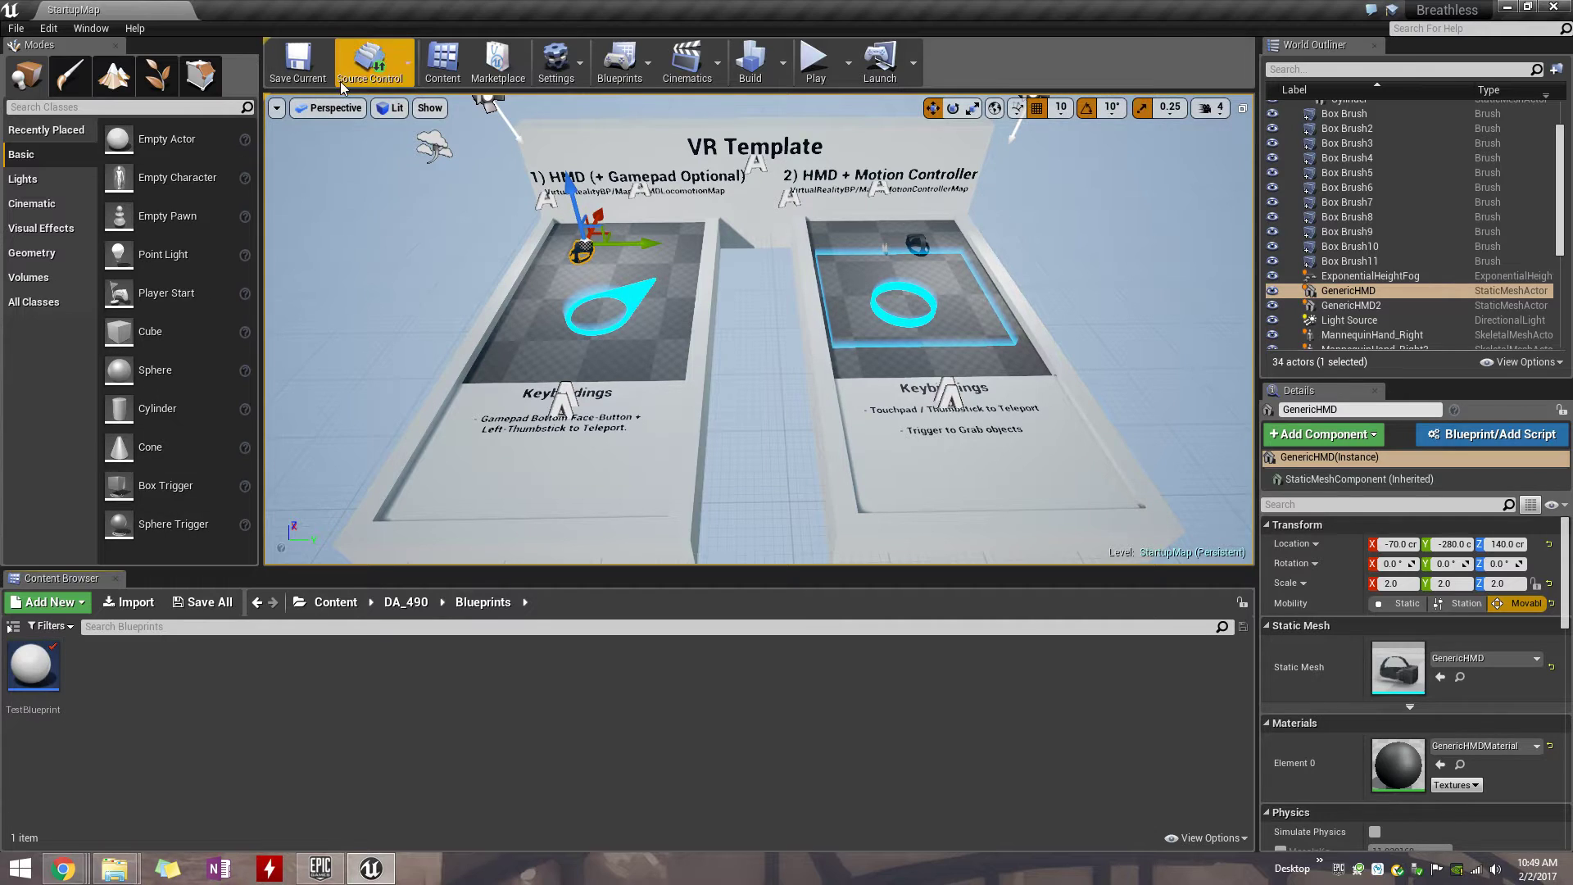
click(316, 78)
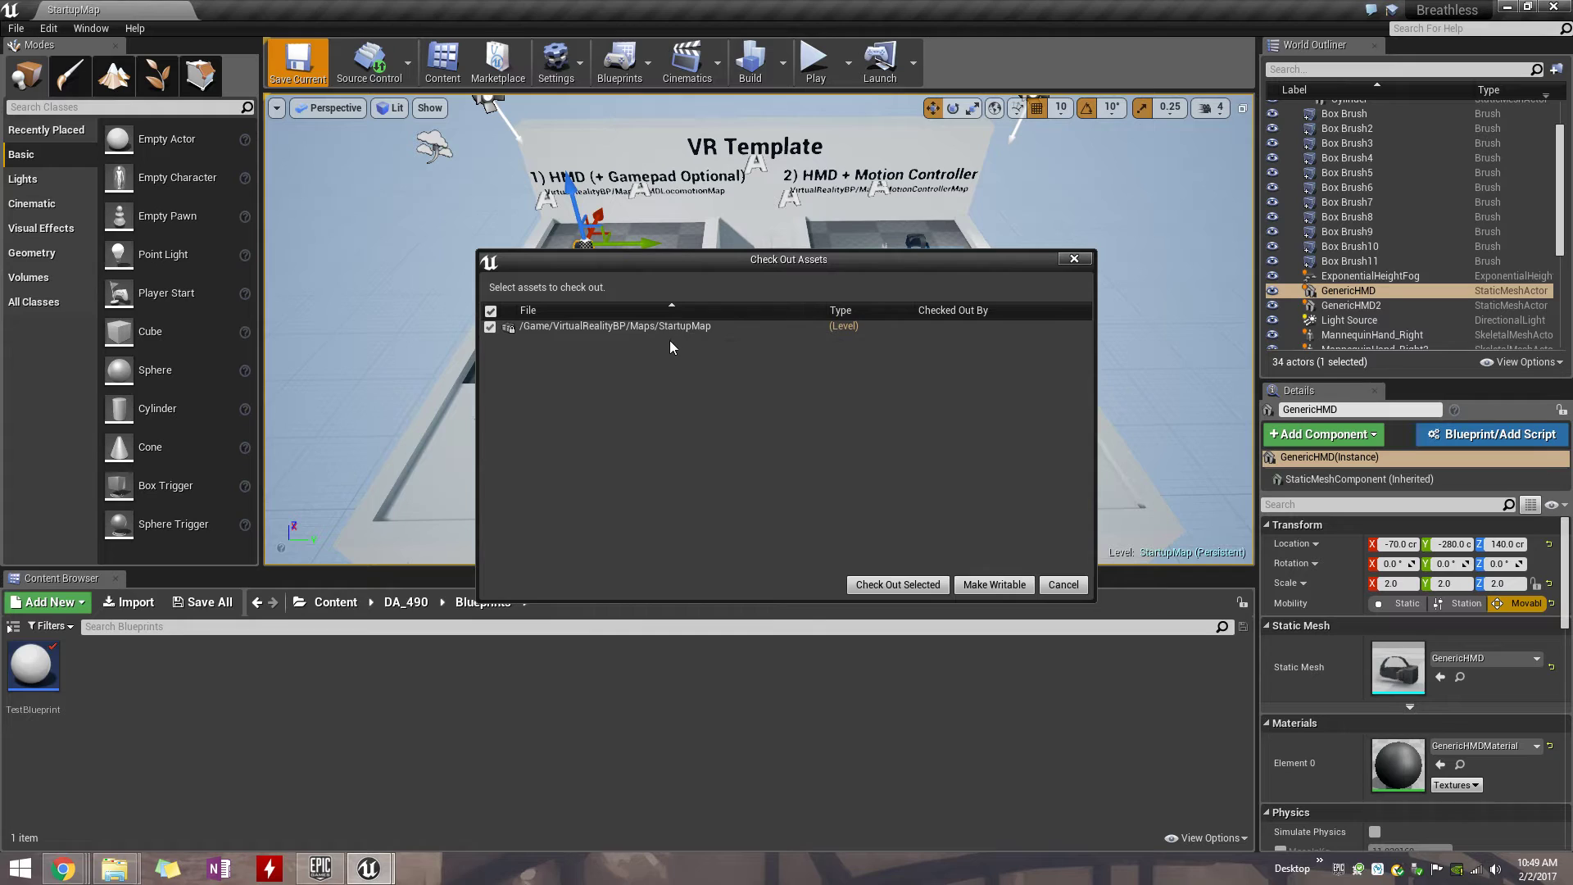
drag(847, 265, 801, 557)
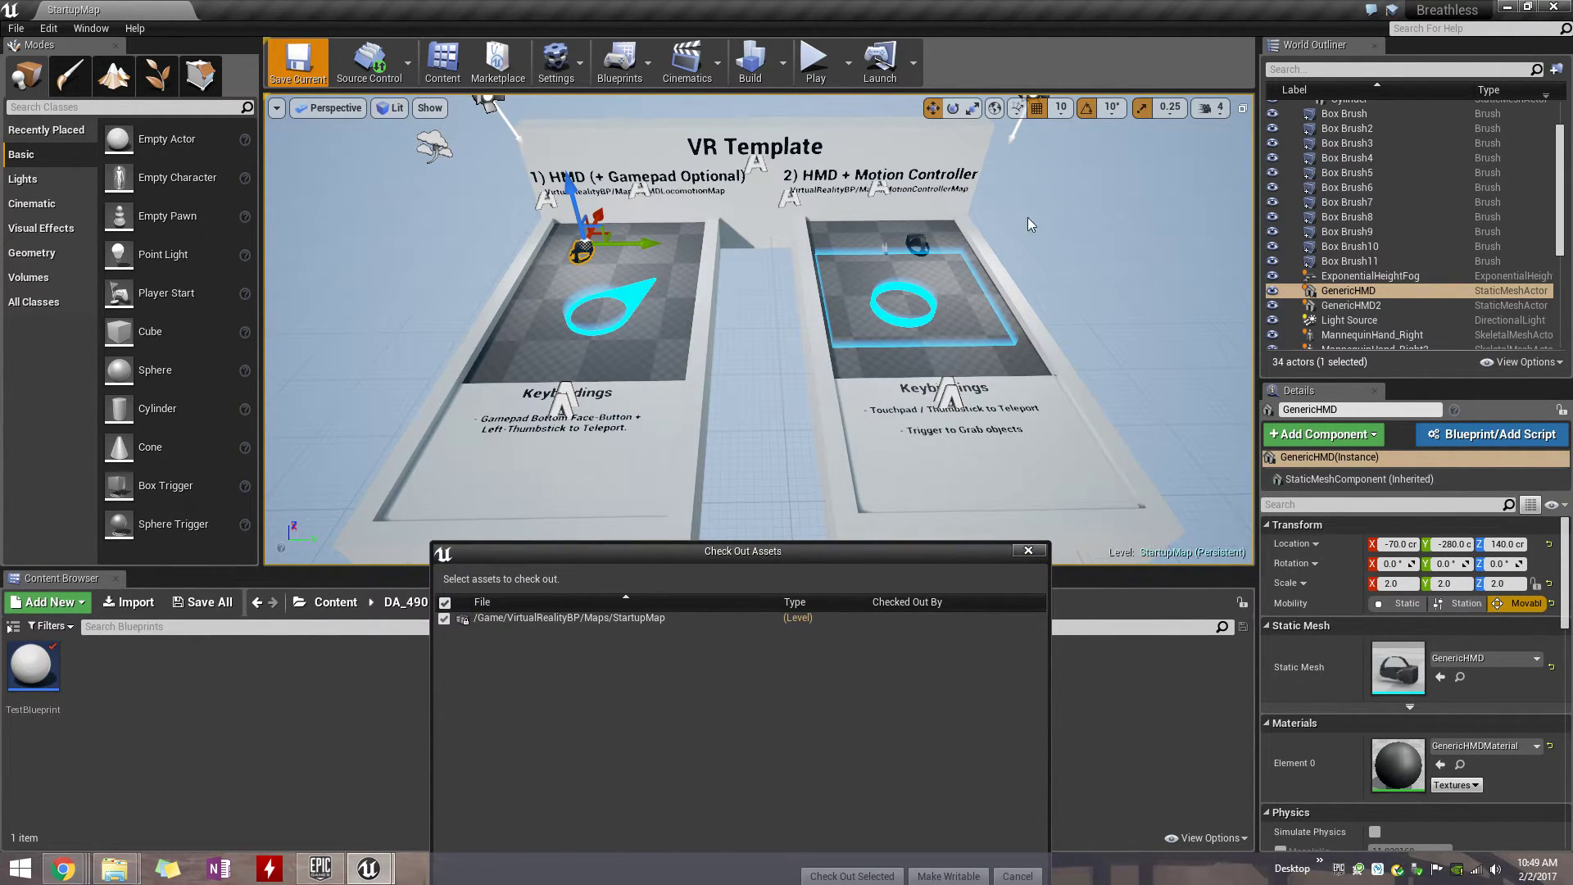
drag(807, 547, 852, 373)
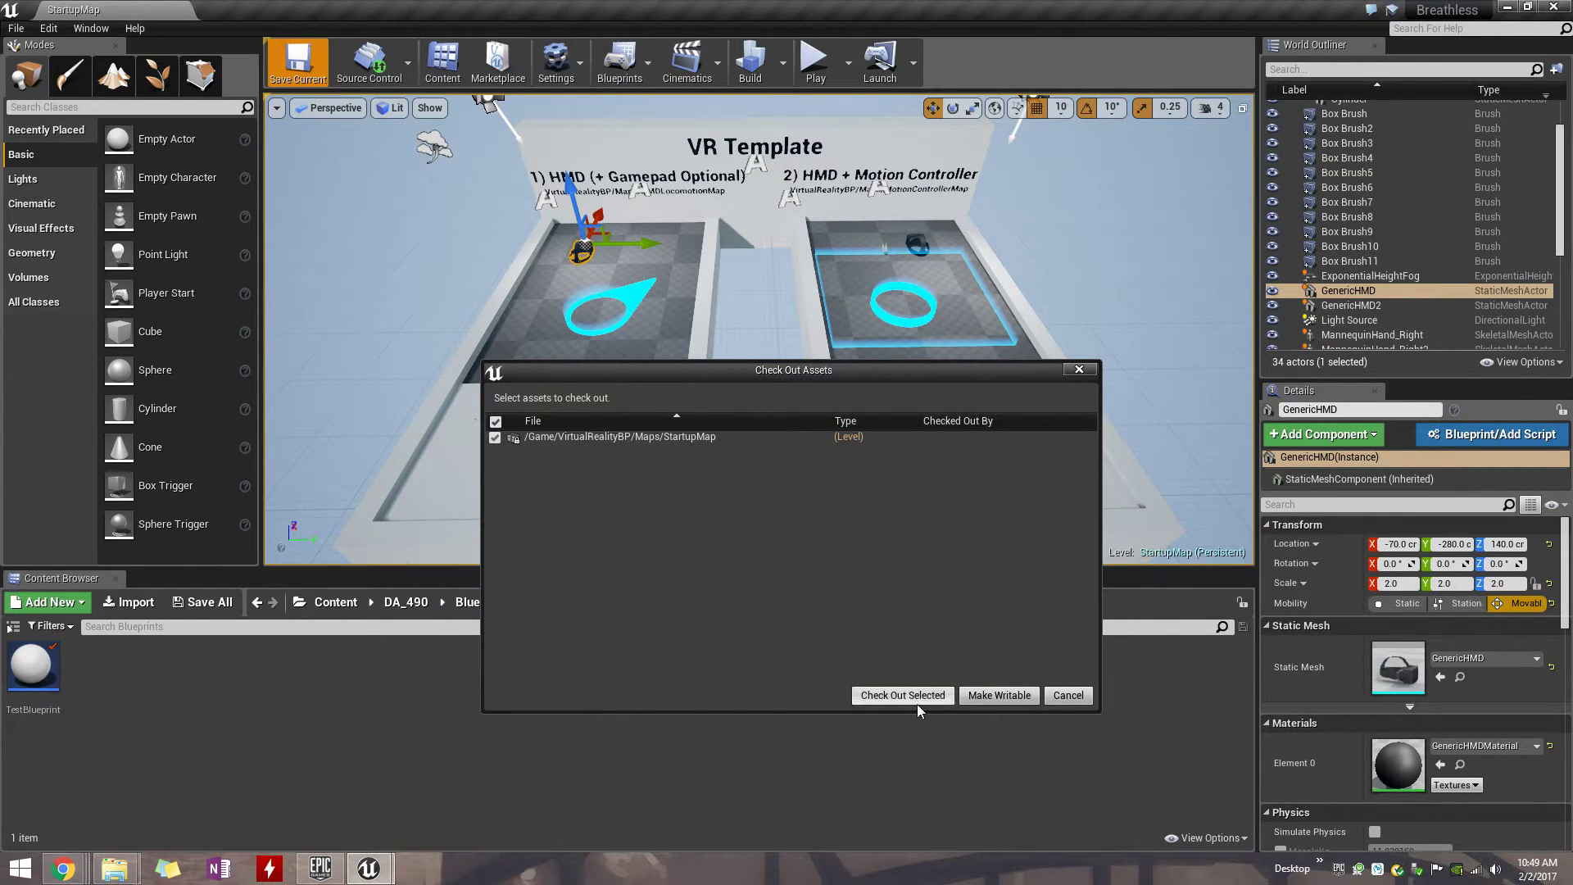
Decline the StartupMap check-out and browse to Content/VirtualRealityBP/Maps, selecting StartupMap.
click(1068, 696)
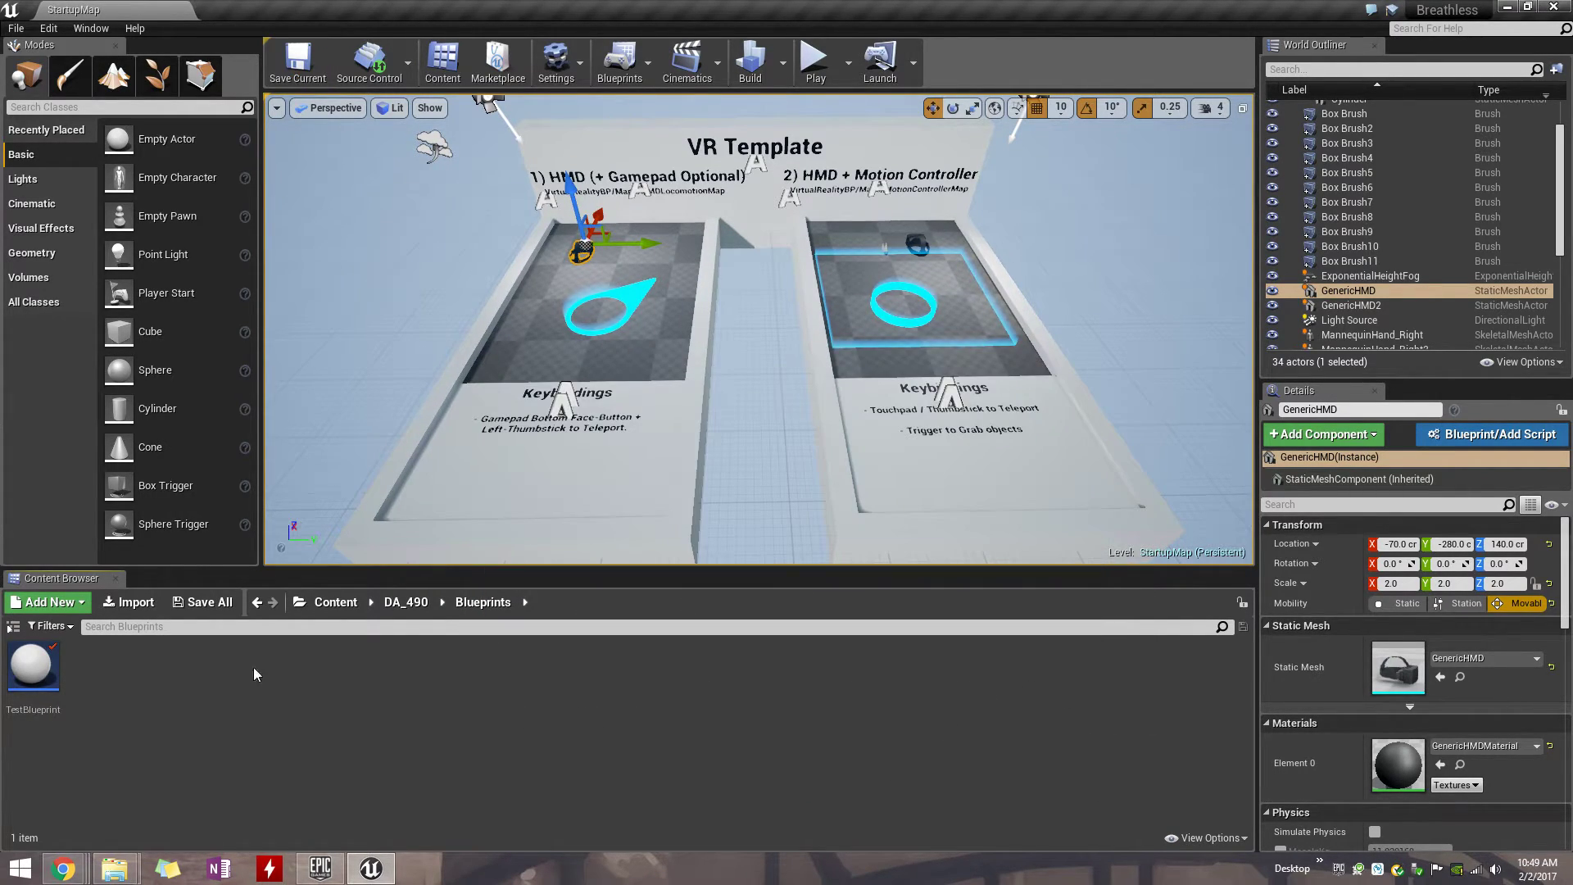
click(354, 607)
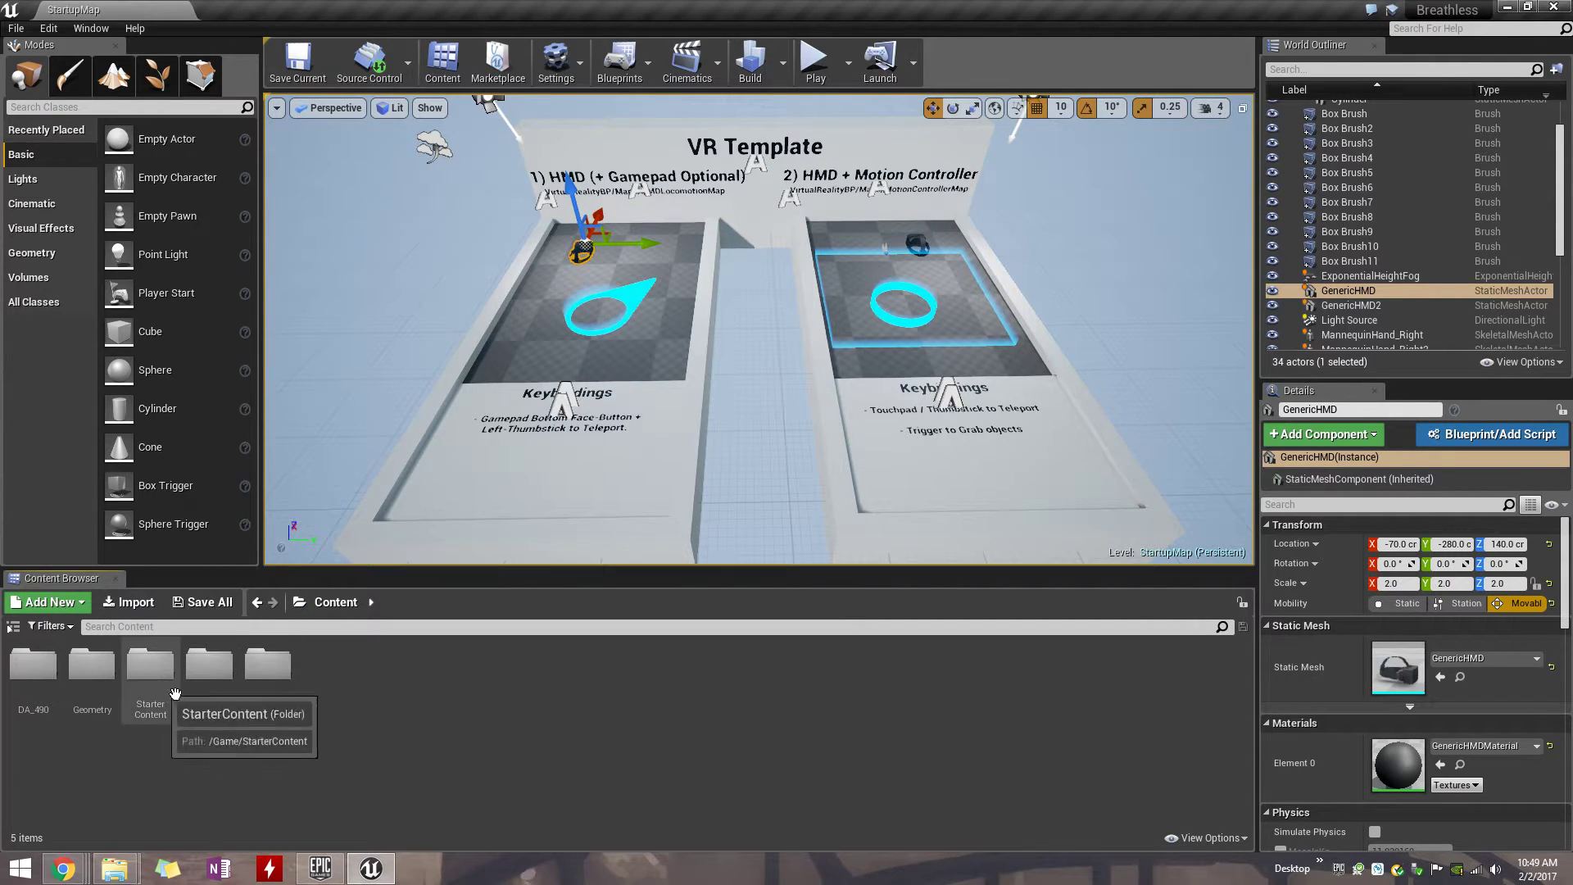
double_click(211, 677)
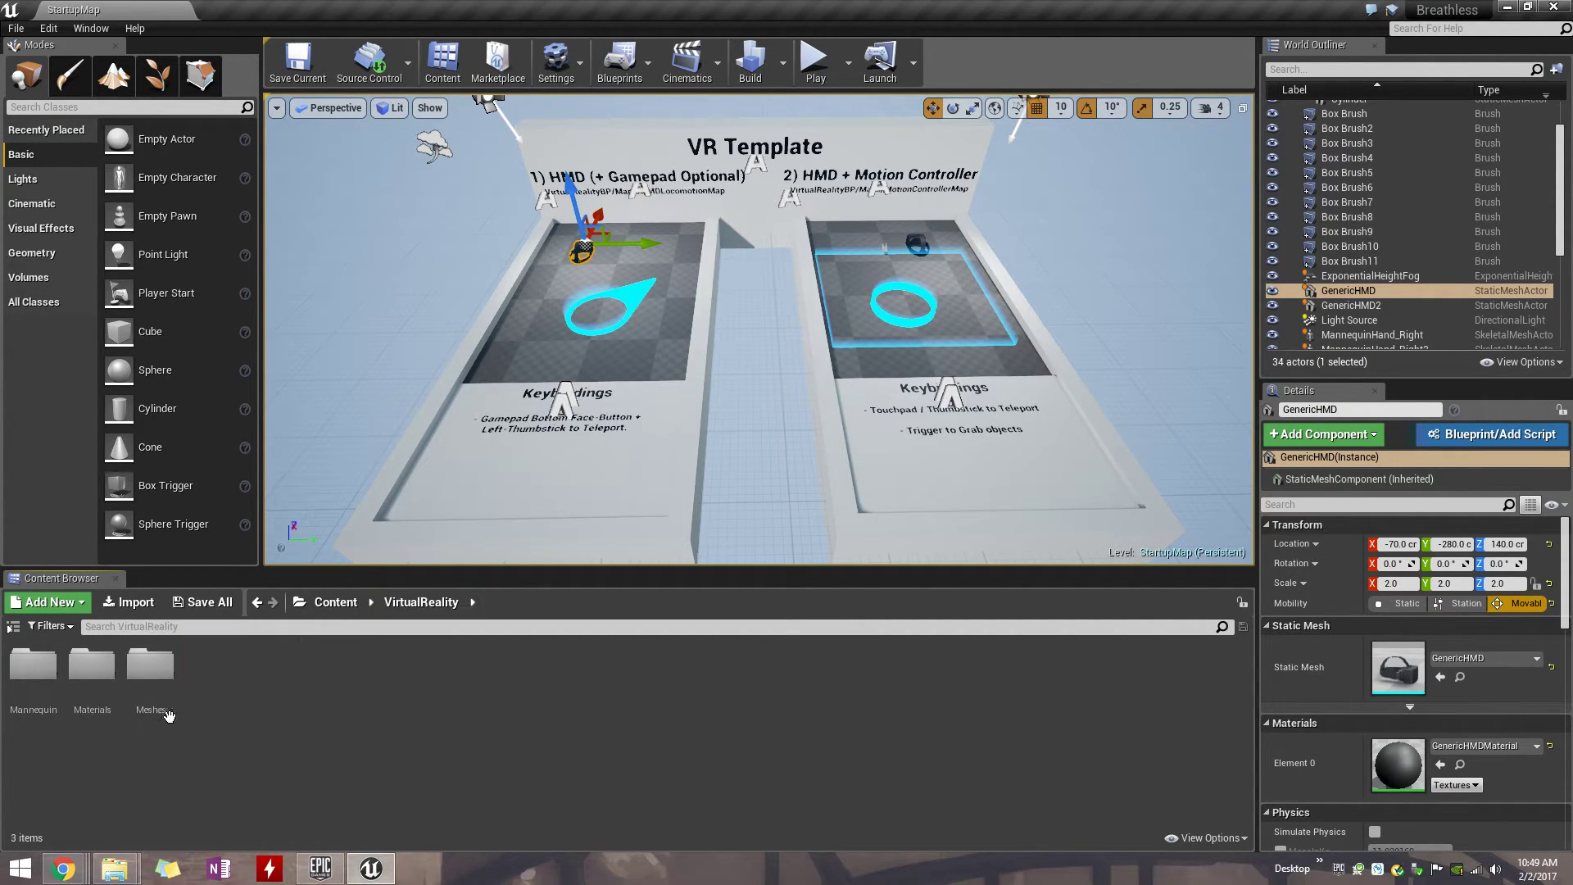
click(336, 602)
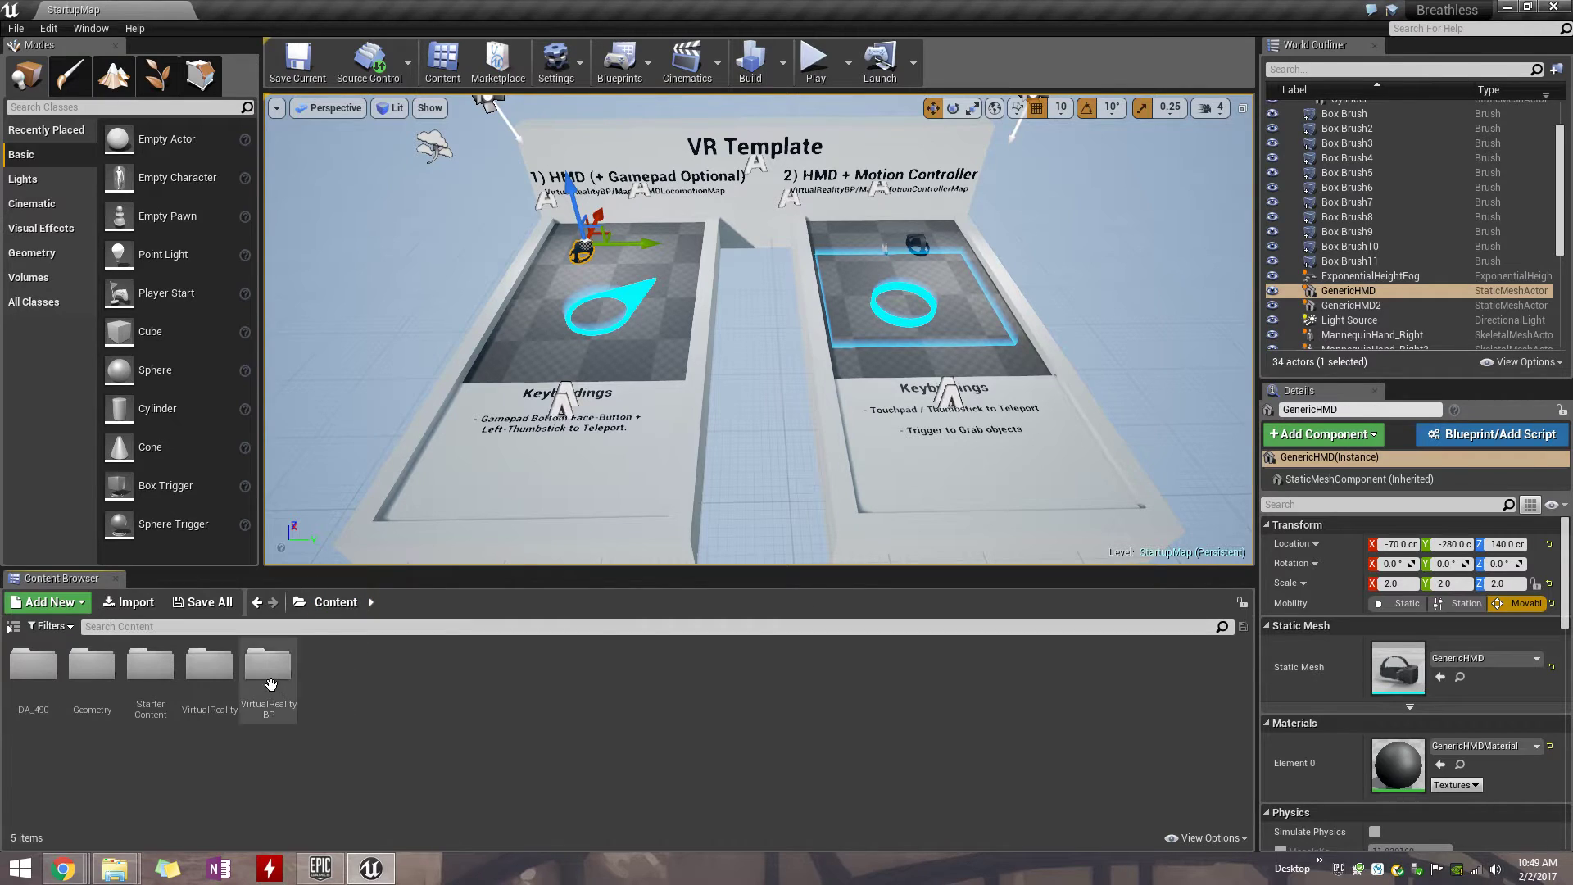
double_click(268, 665)
double_click(92, 664)
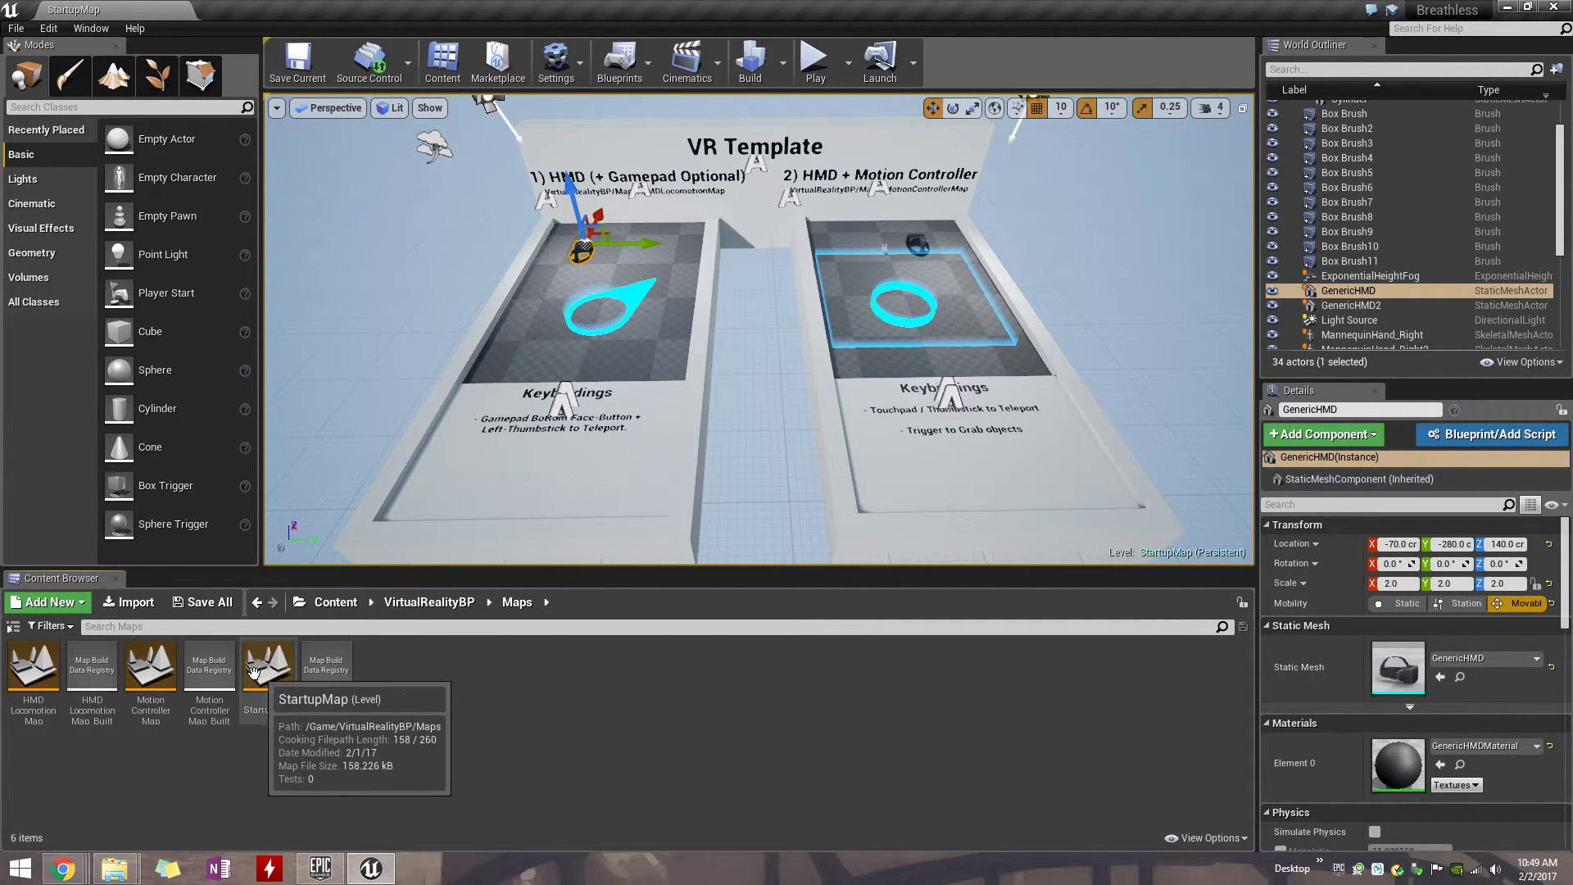
click(275, 703)
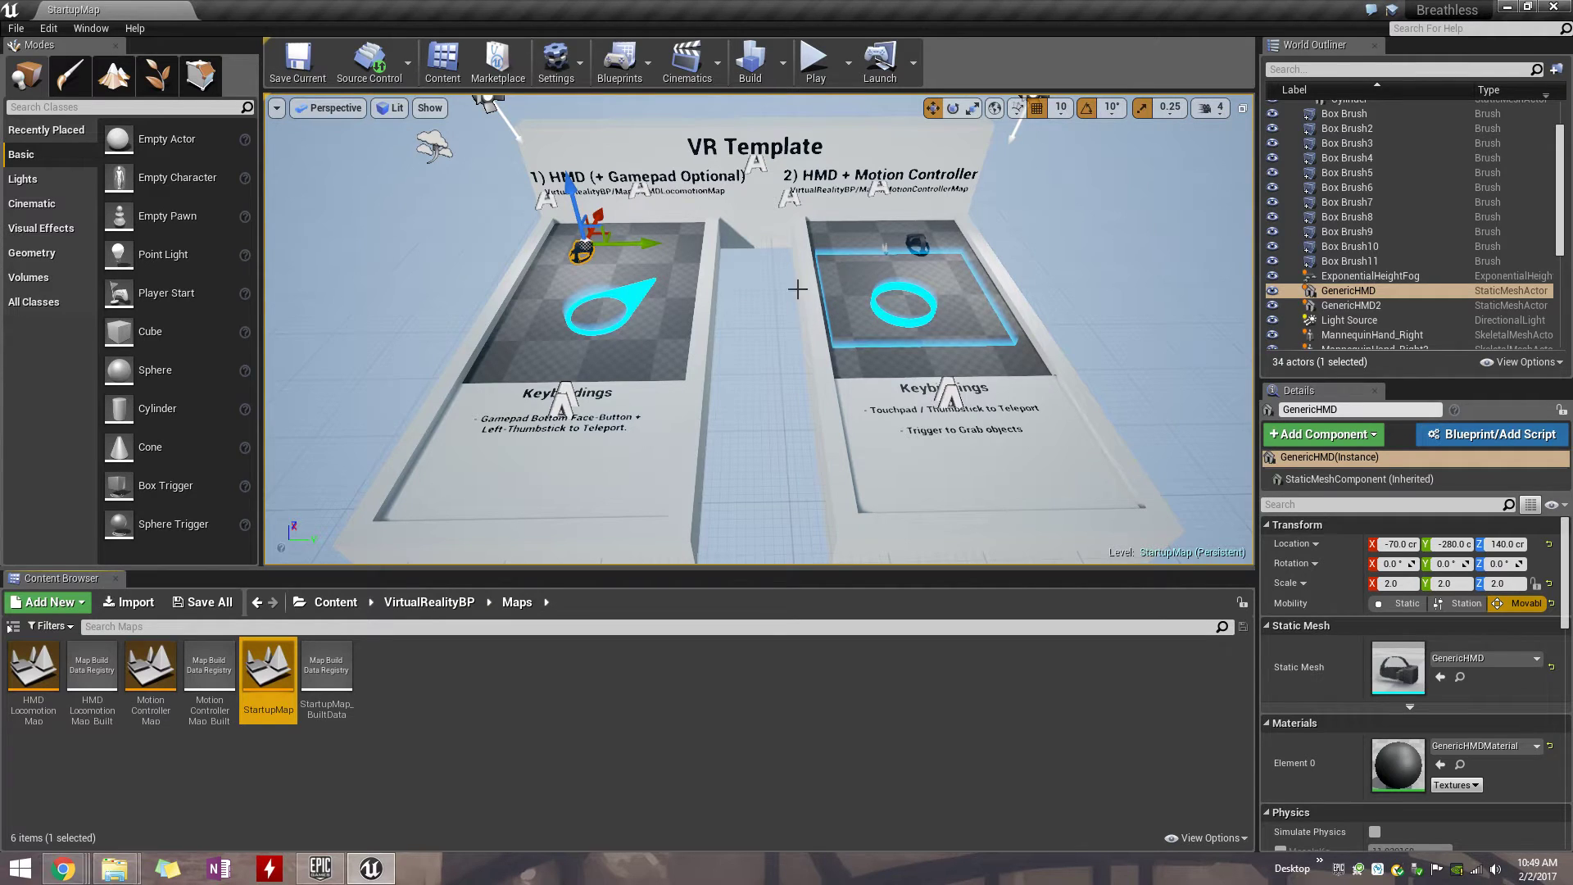
Move GenericHMD along its Y axis to Location Y -130.
mouse_move(292, 672)
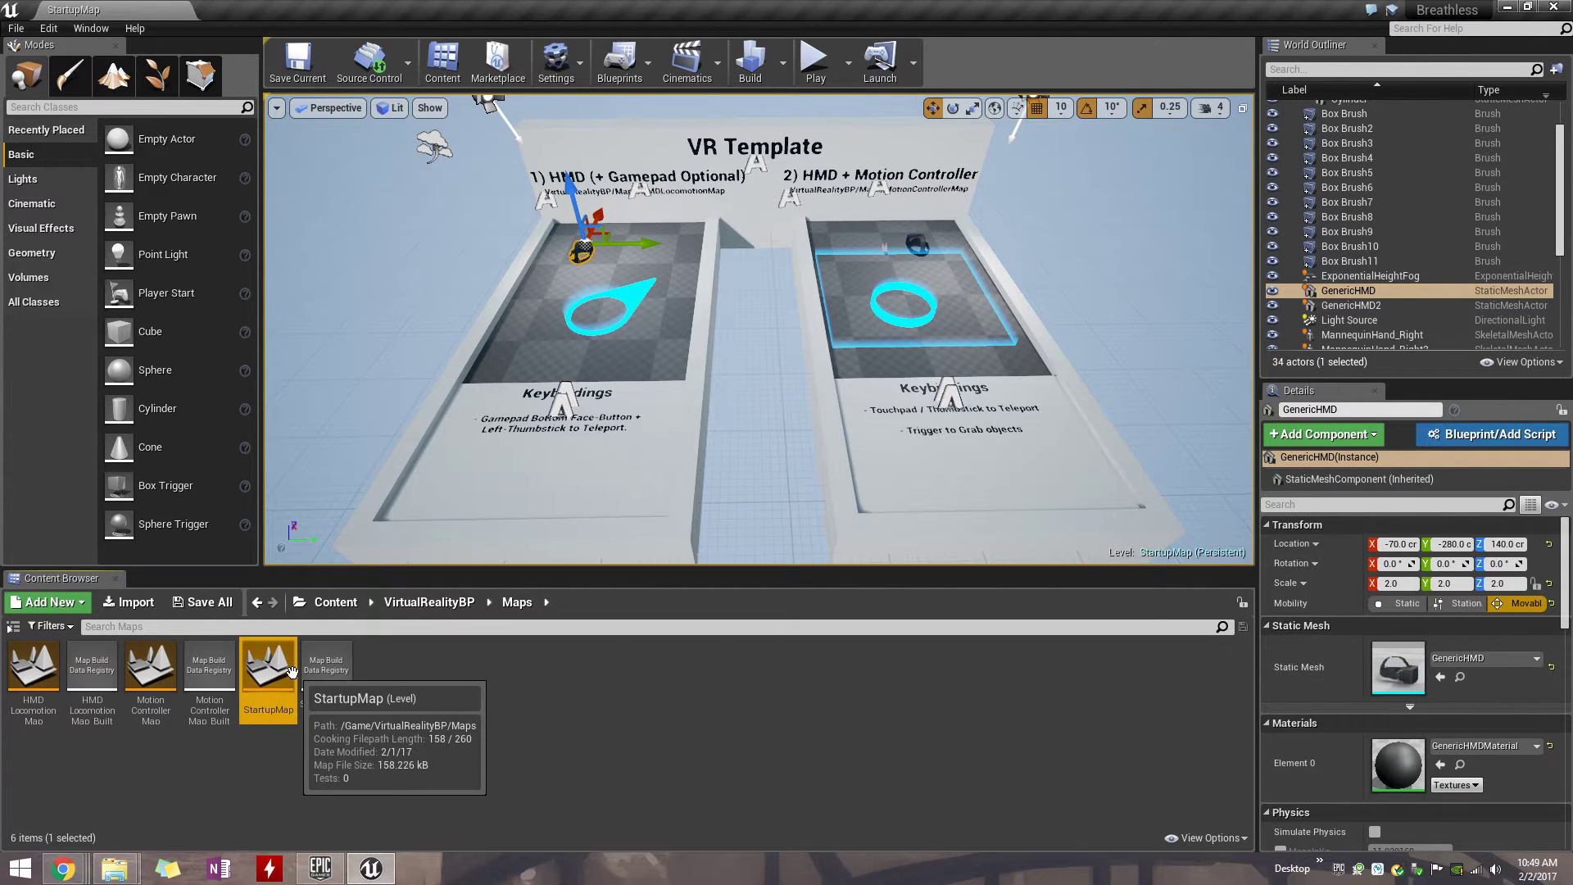
right_drag(803, 430, 876, 422)
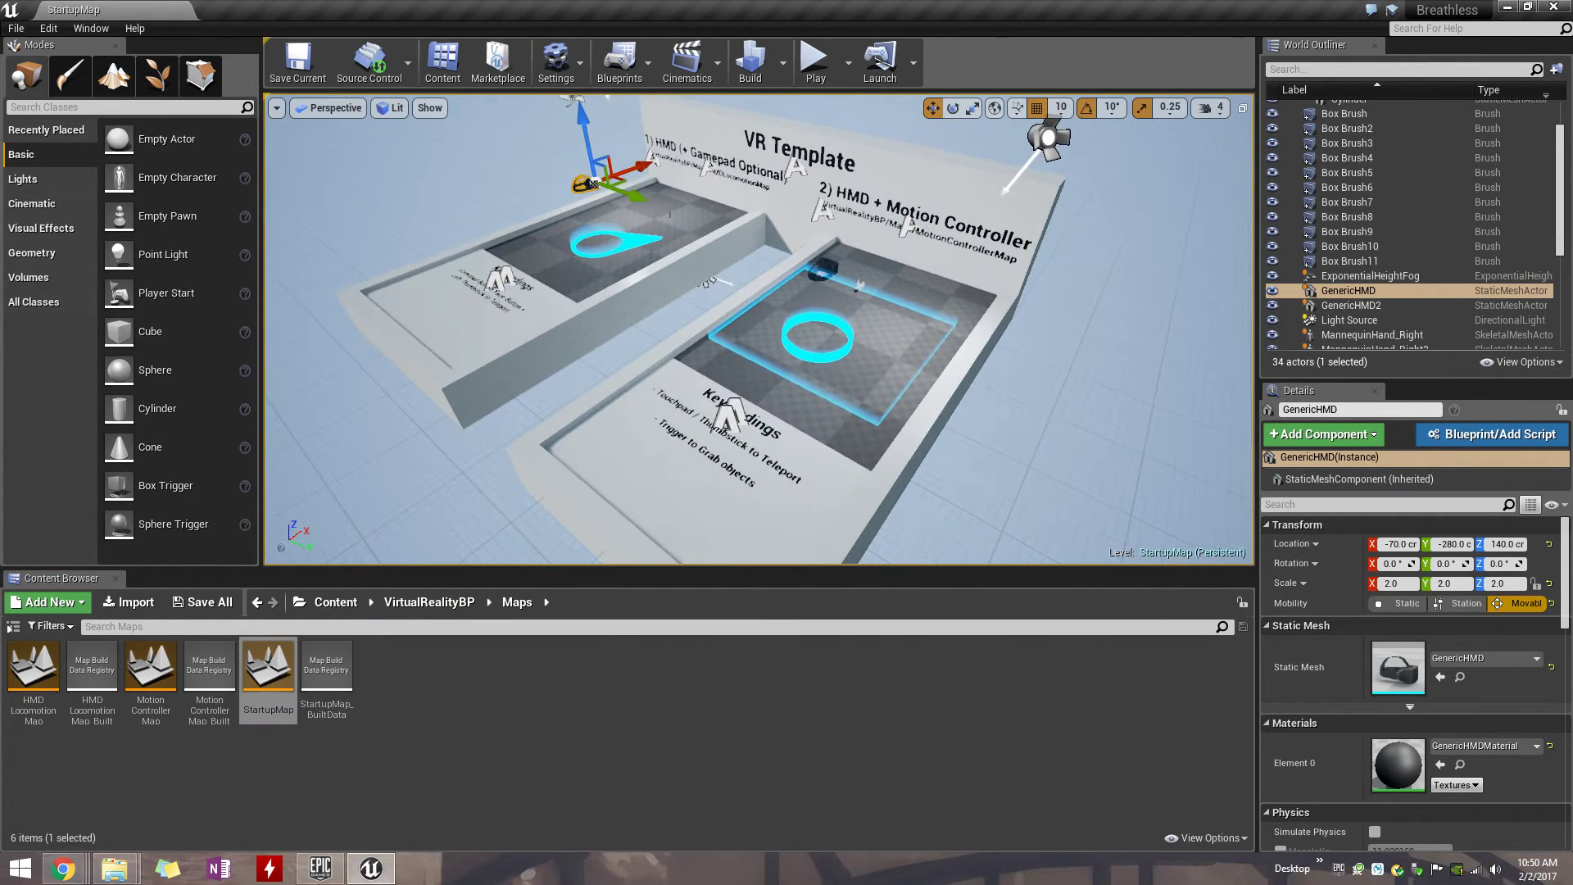
drag(623, 192, 680, 215)
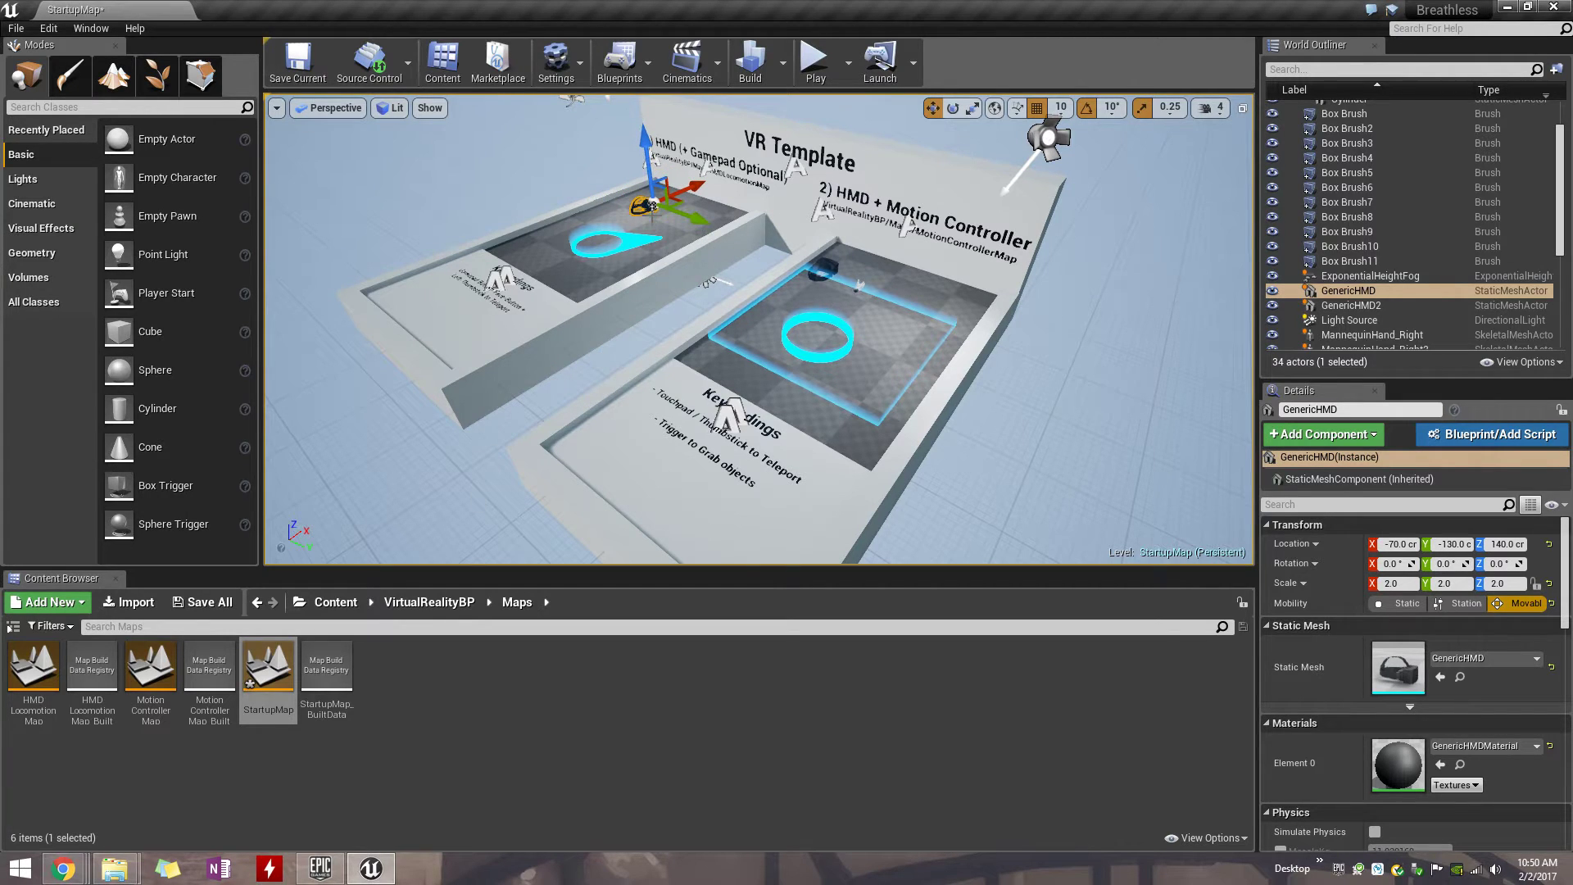
Save the level, checking out StartupMap and StartupMap_BuiltData when prompted.
mouse_move(281, 686)
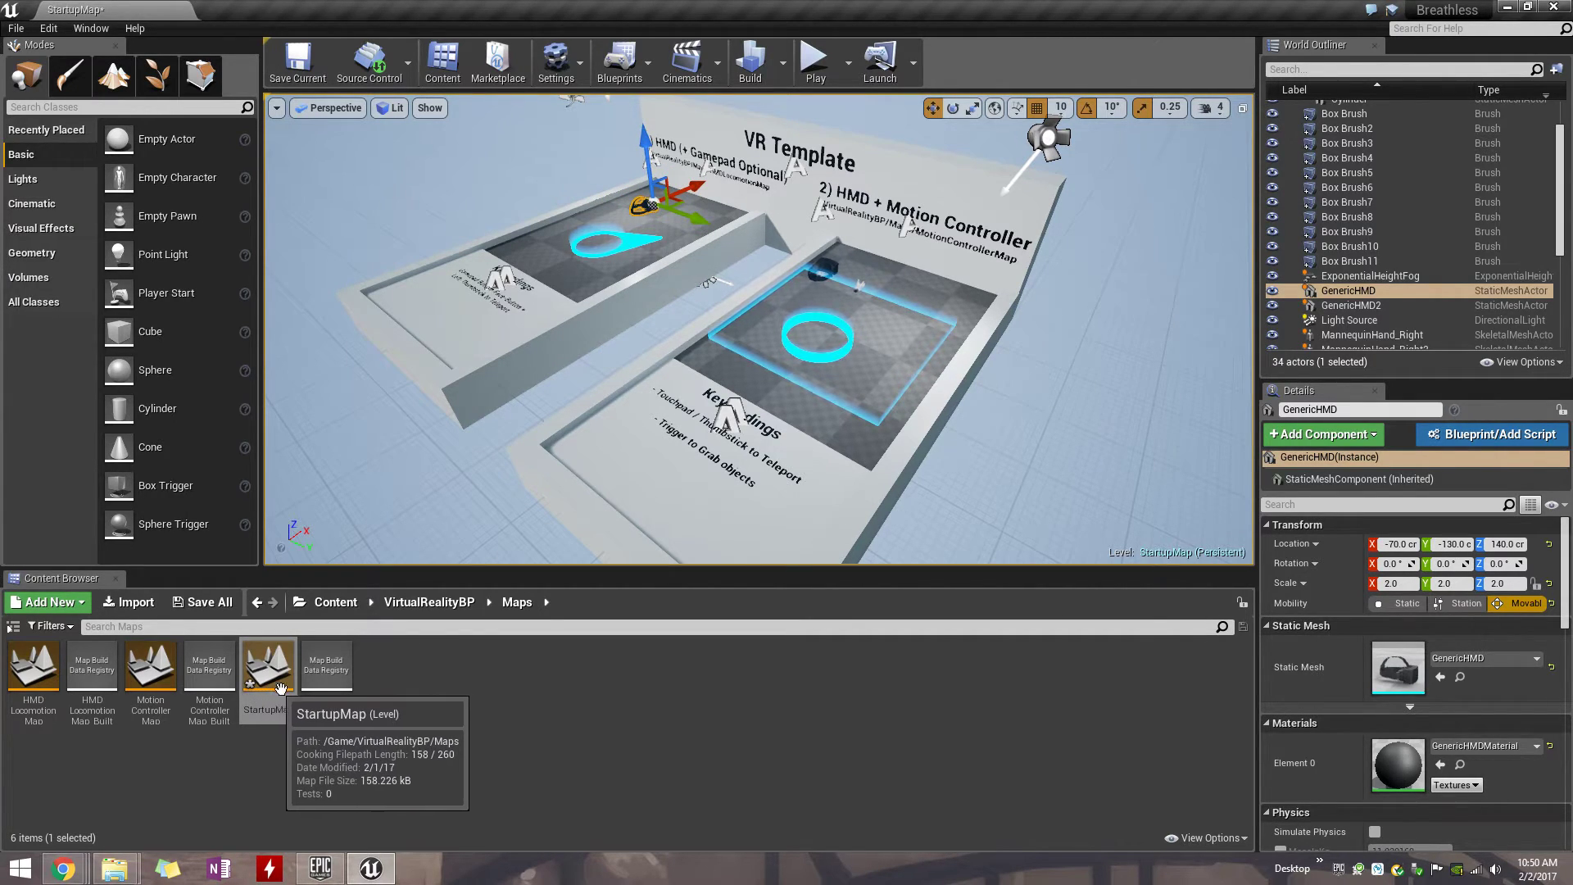
click(298, 64)
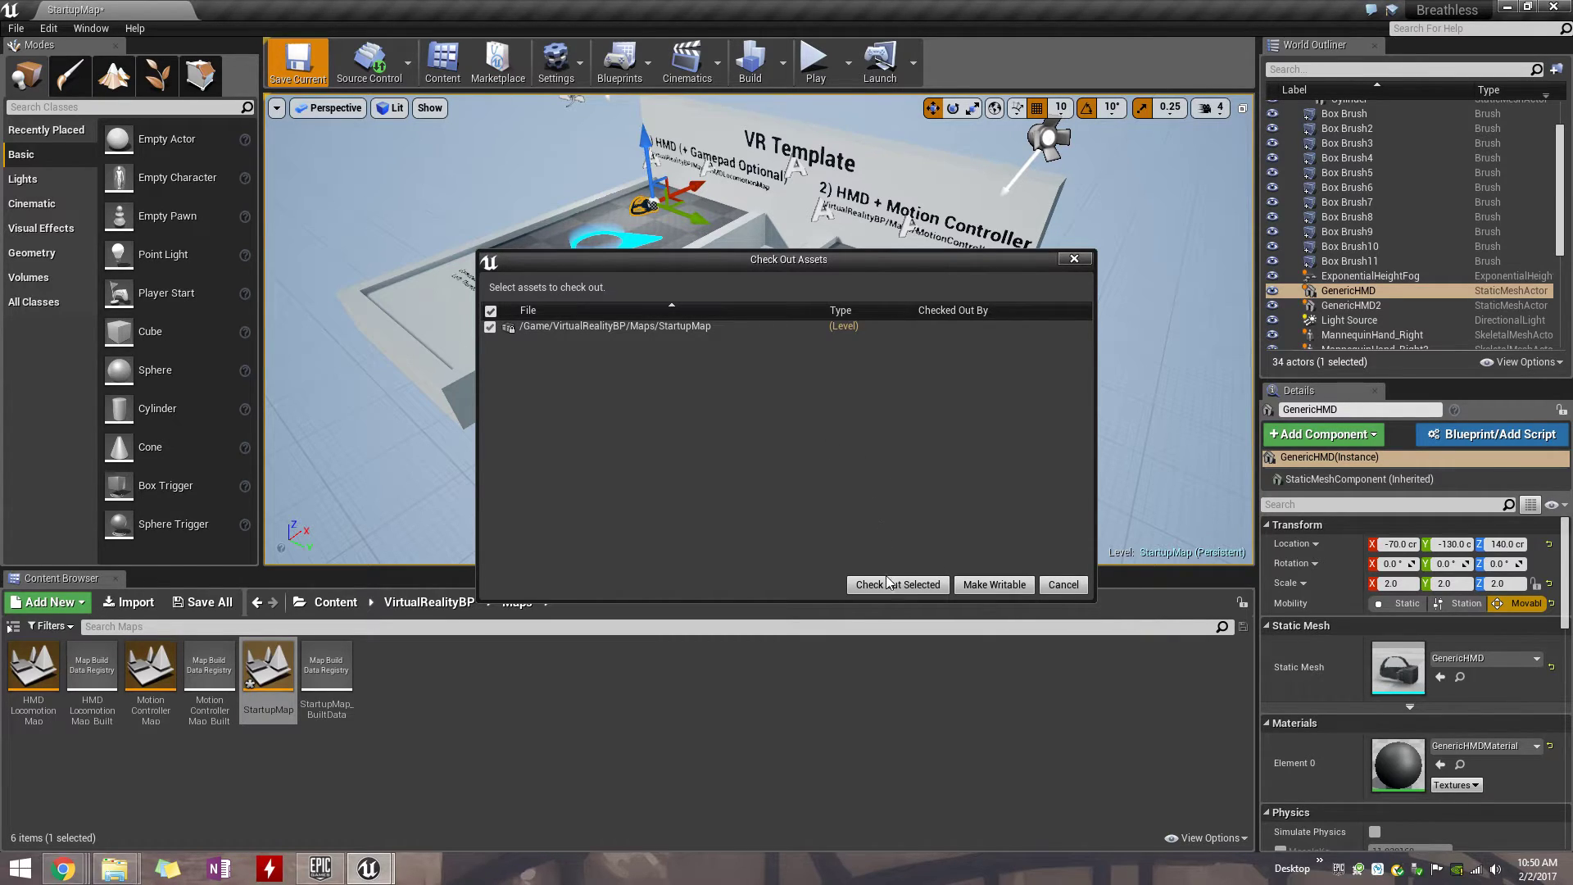
drag(915, 257, 820, 598)
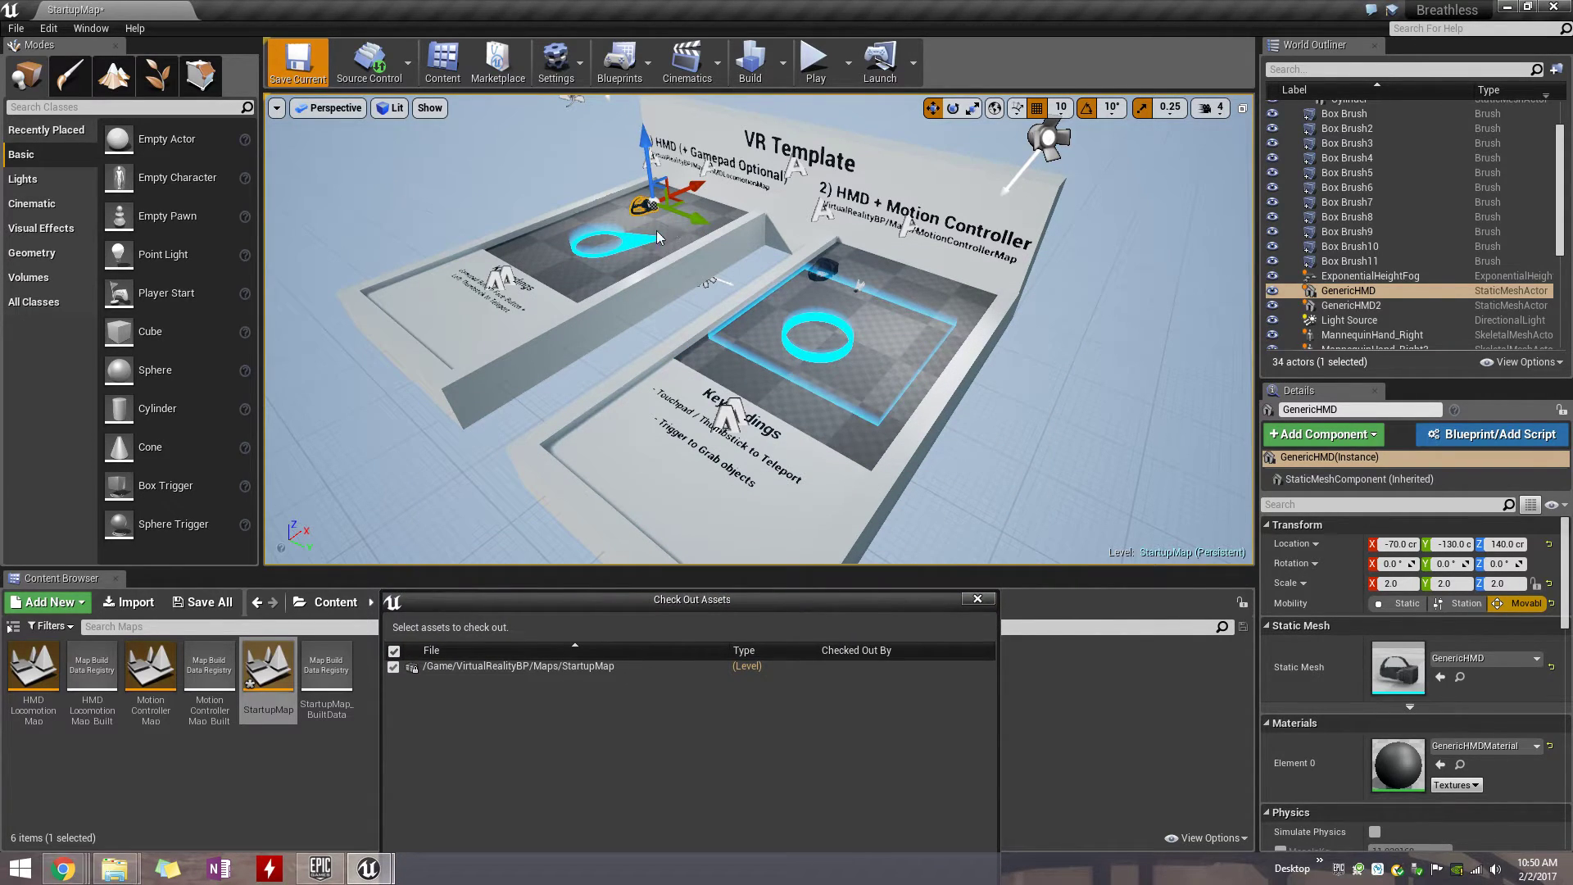
drag(710, 598, 840, 238)
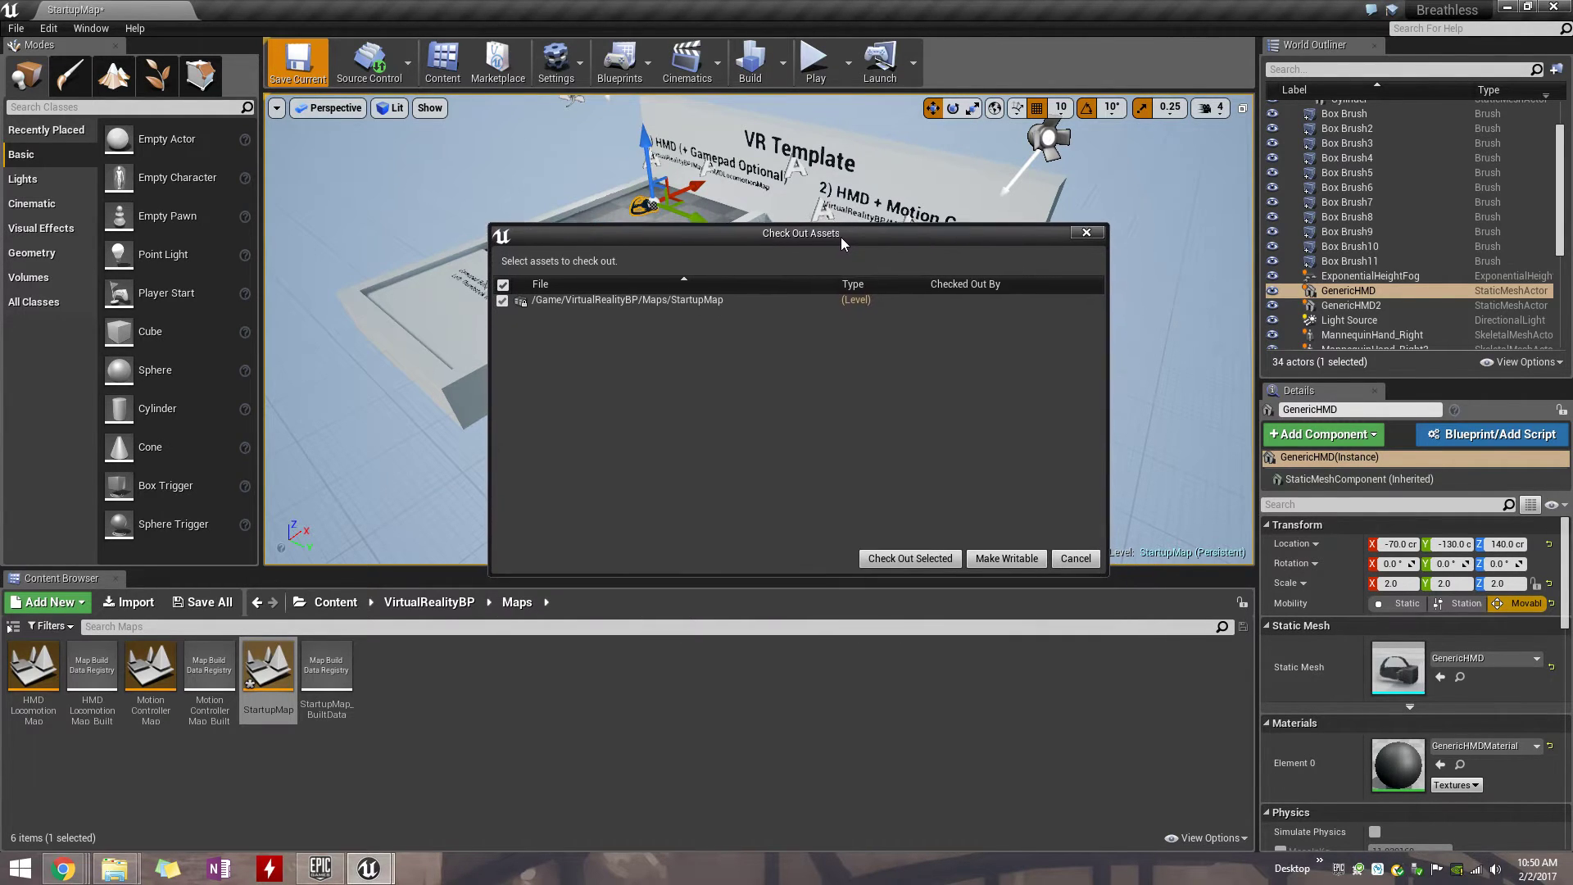
click(893, 558)
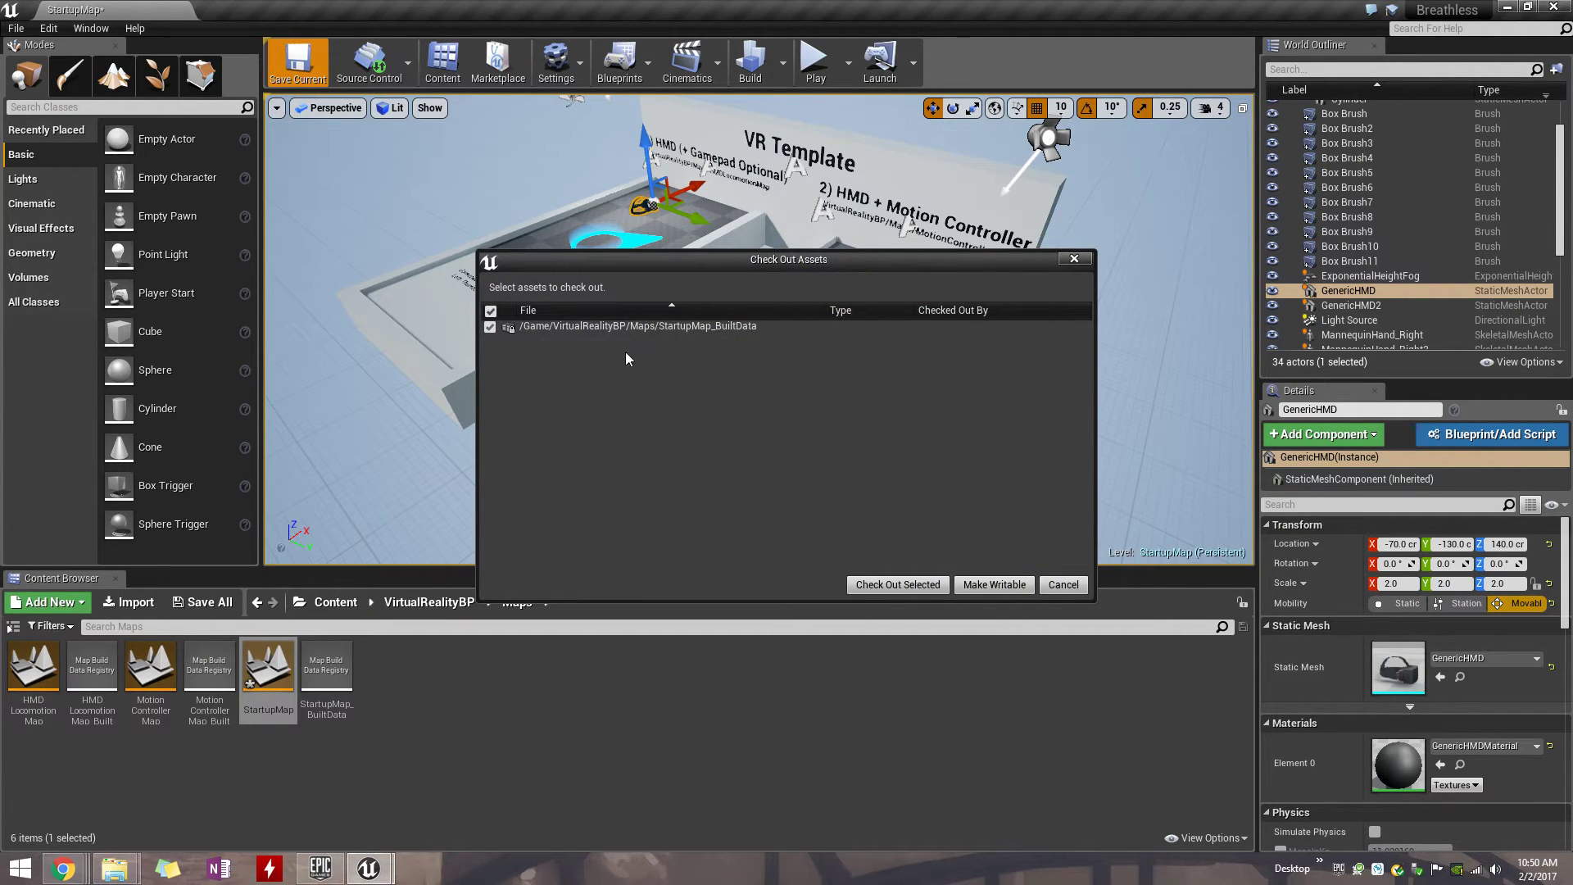
click(897, 584)
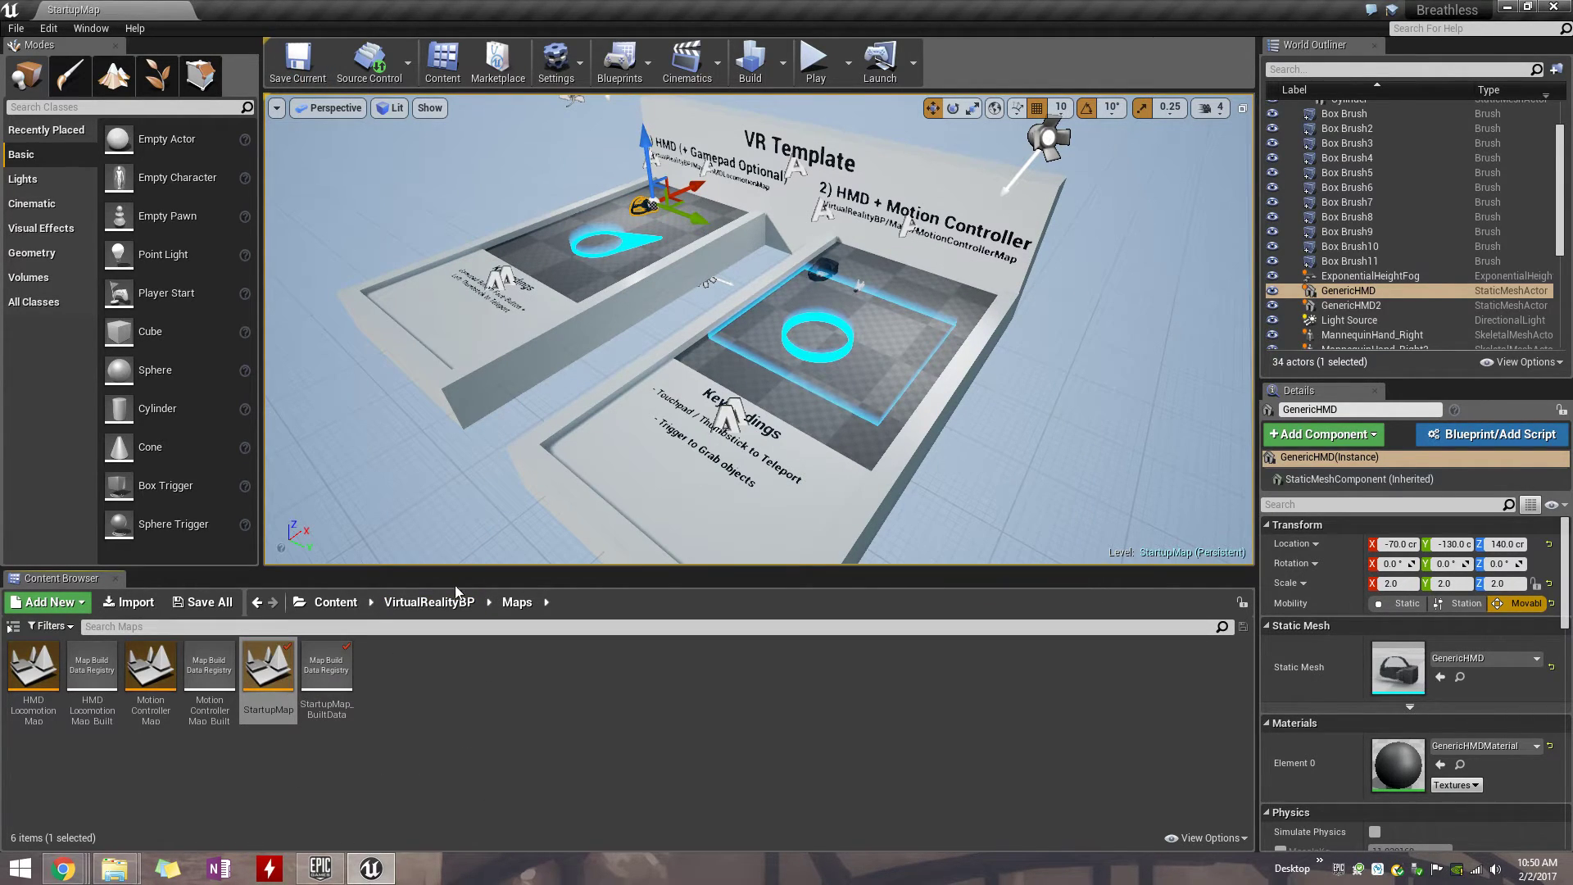
Check in StartupMap as revision 13 with a 'check in level' description, then select StartupMap_BuiltData.
right_click(290, 692)
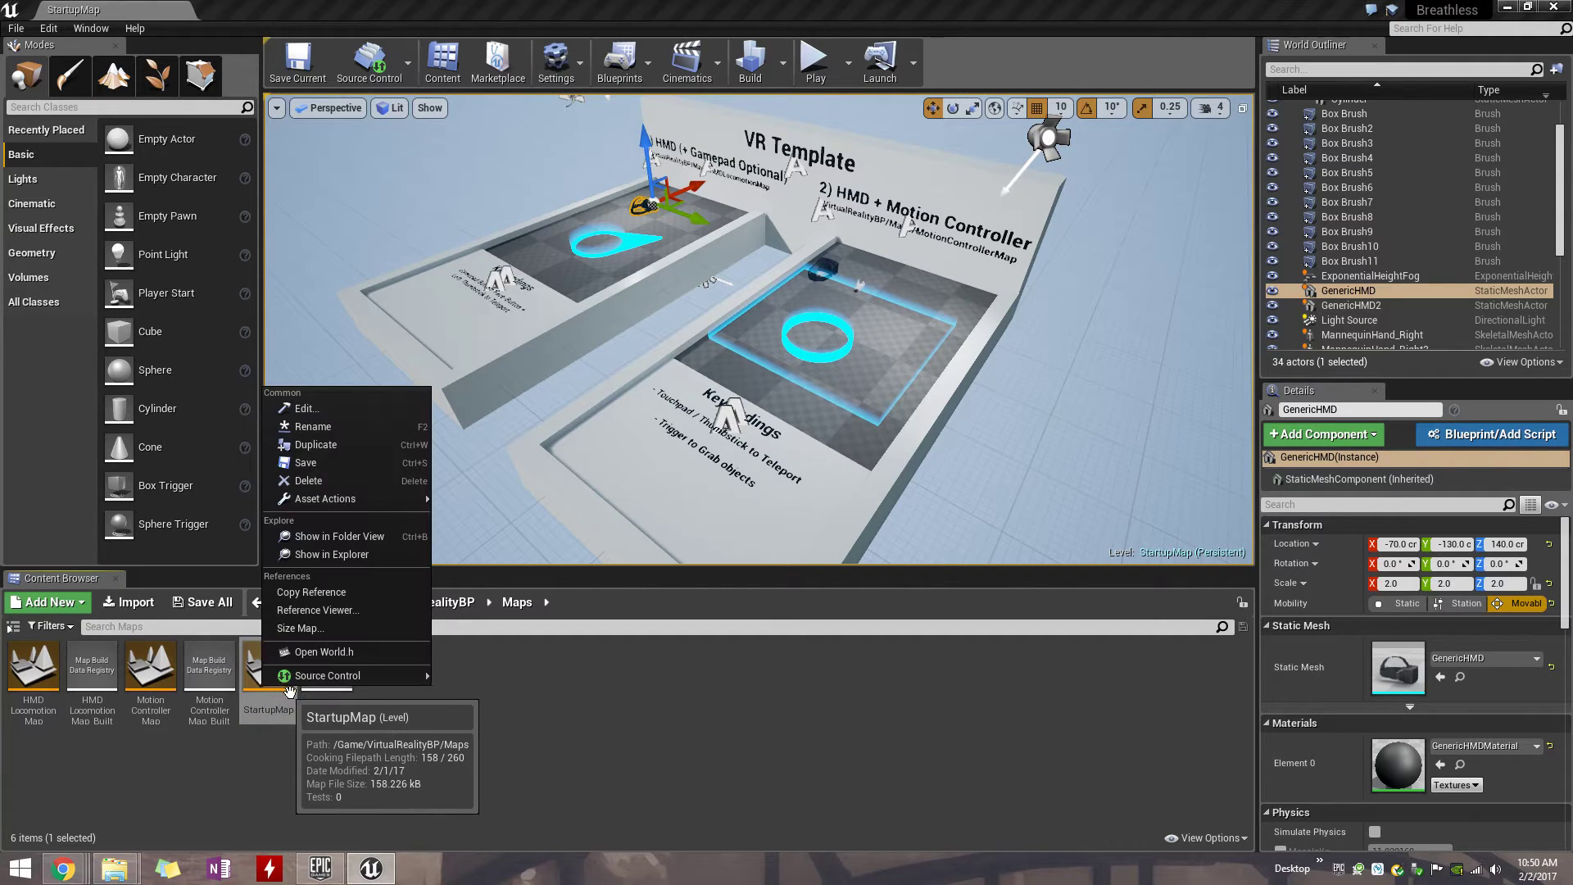
mouse_move(382, 677)
click(479, 673)
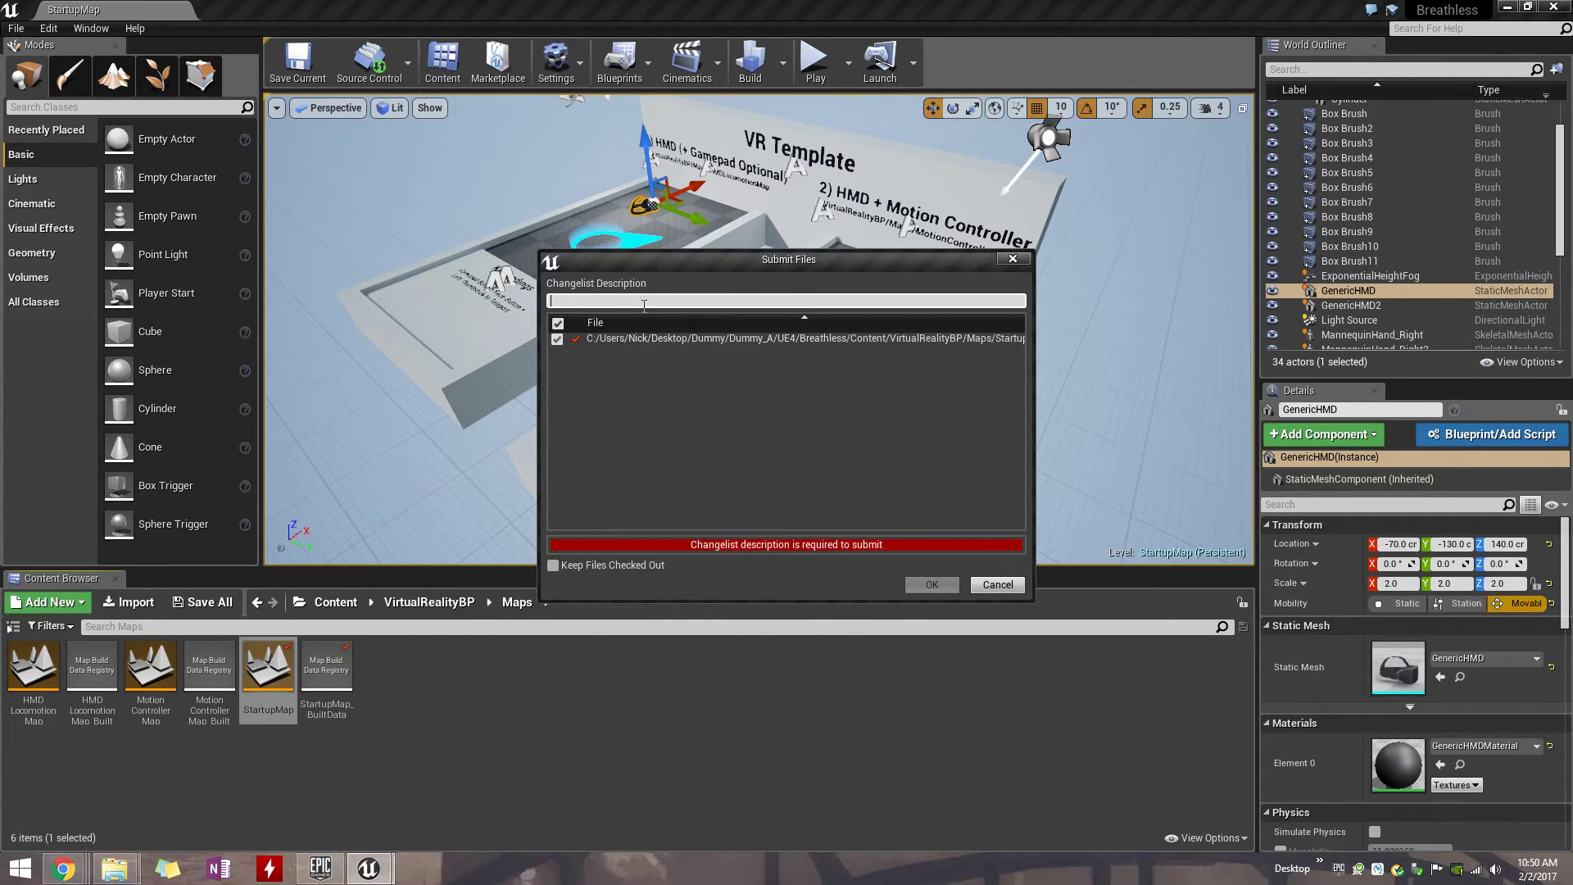
text(c)
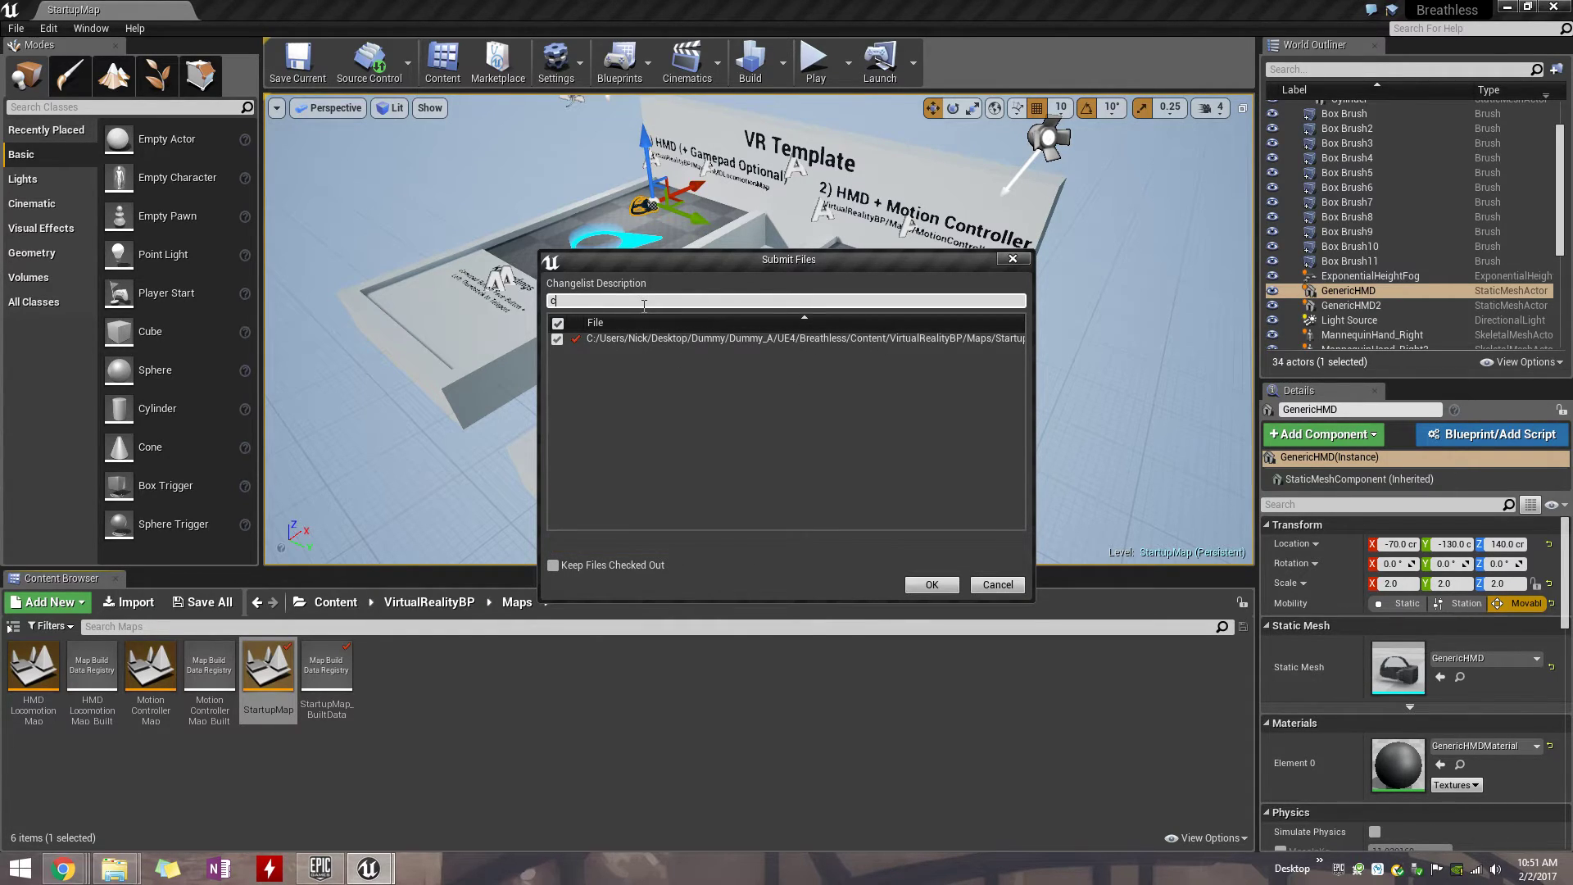
key(BackSpace)
text(Jacob - check in level)
click(931, 584)
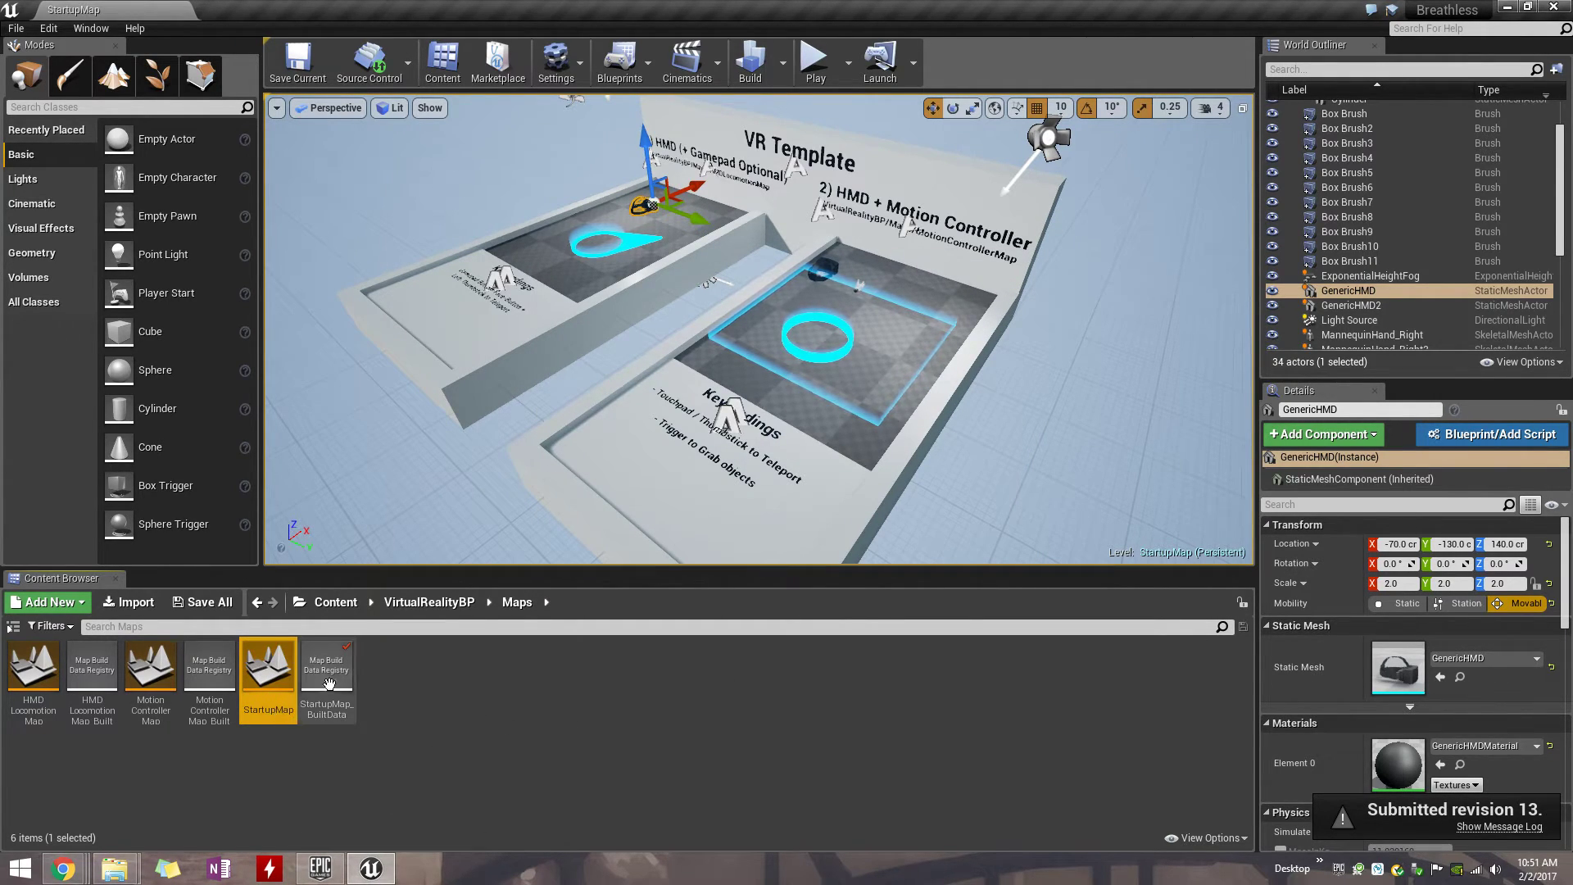
click(346, 718)
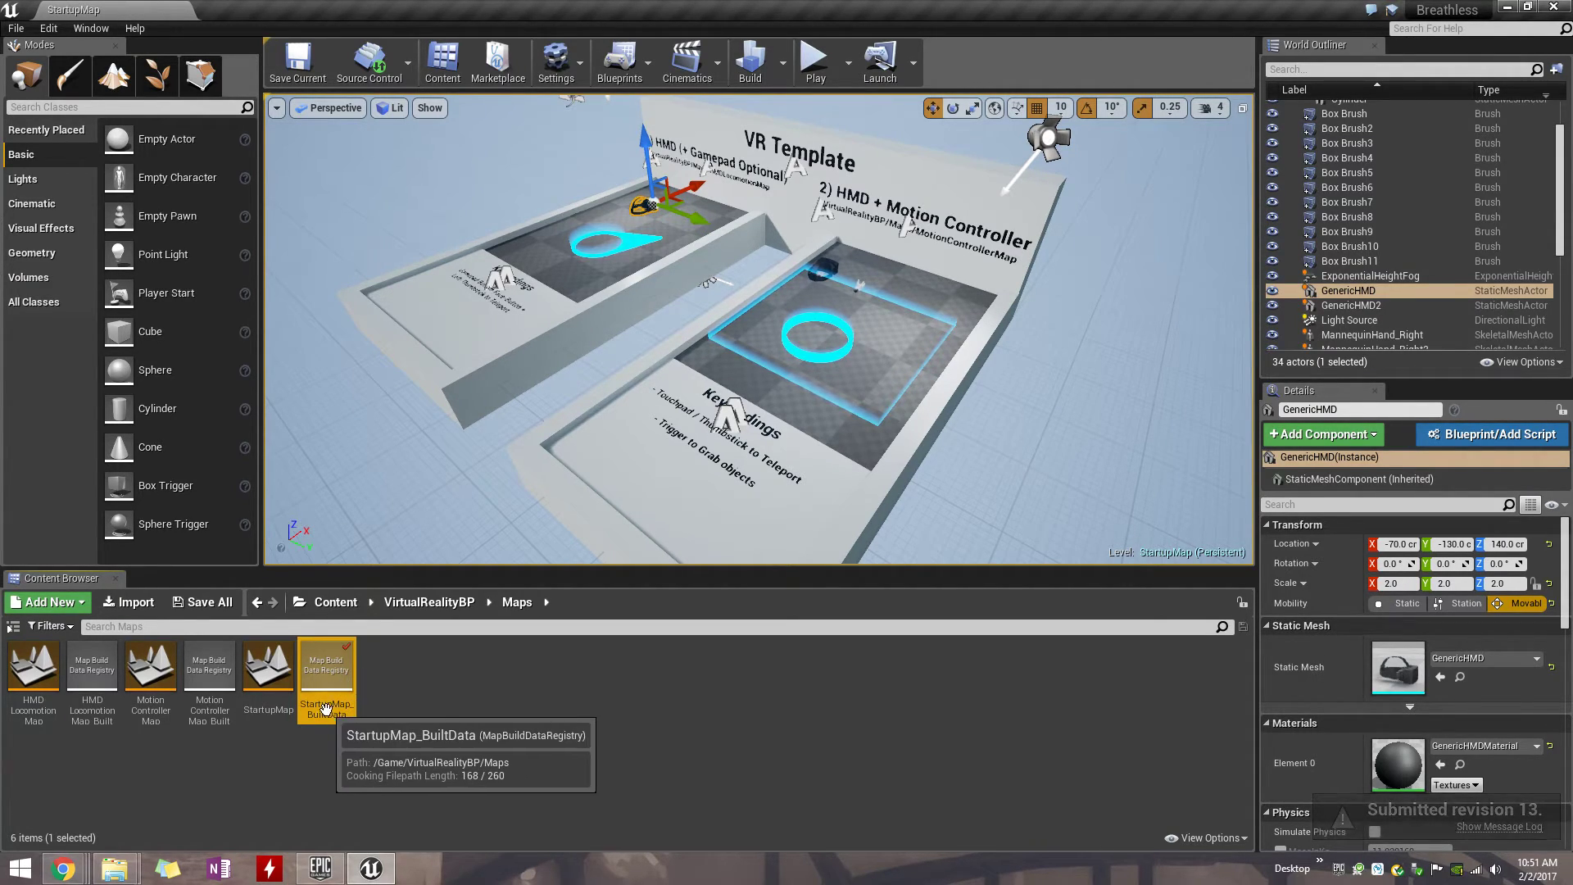
Check out StartupMap and its built data from source control.
right_click(289, 705)
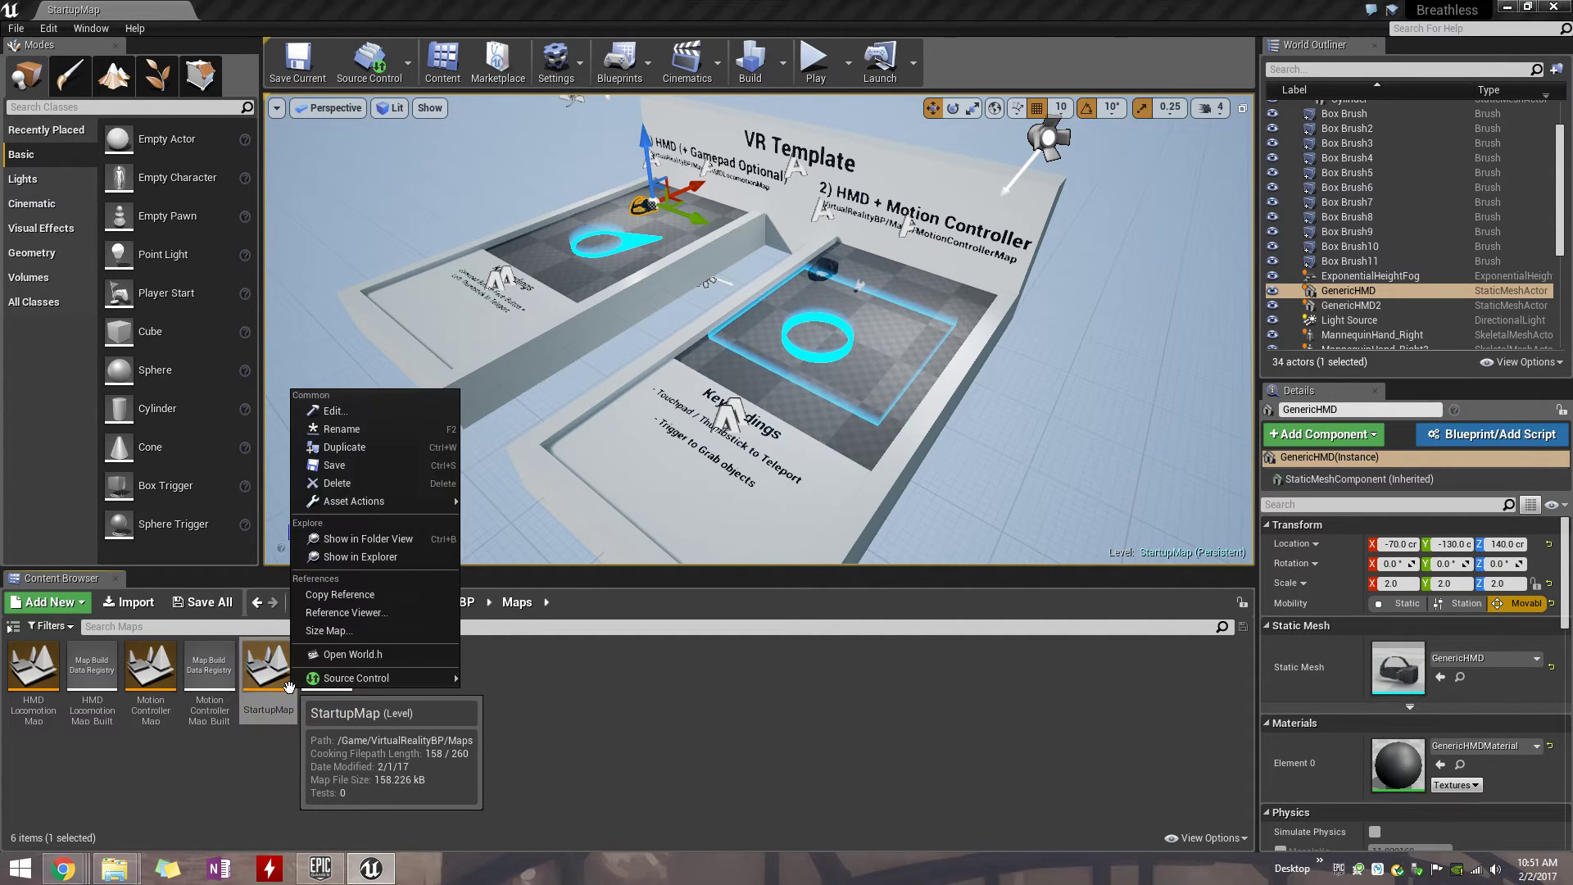
mouse_move(385, 678)
click(528, 678)
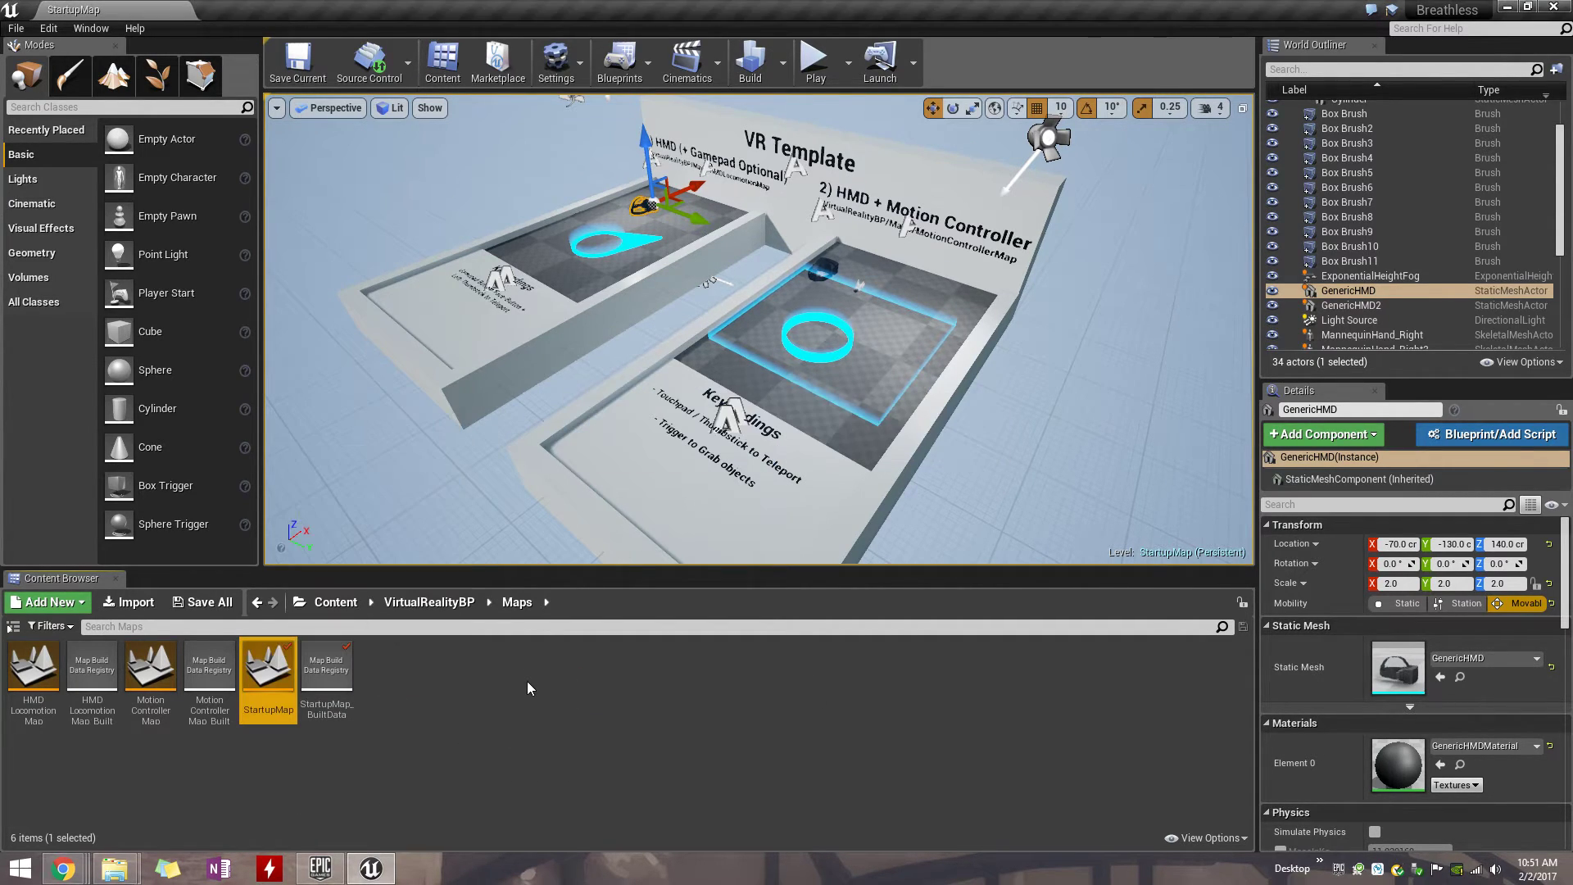
Submit all three changed files as revision 14 with a 'Checking in all files' description.
click(403, 64)
click(426, 146)
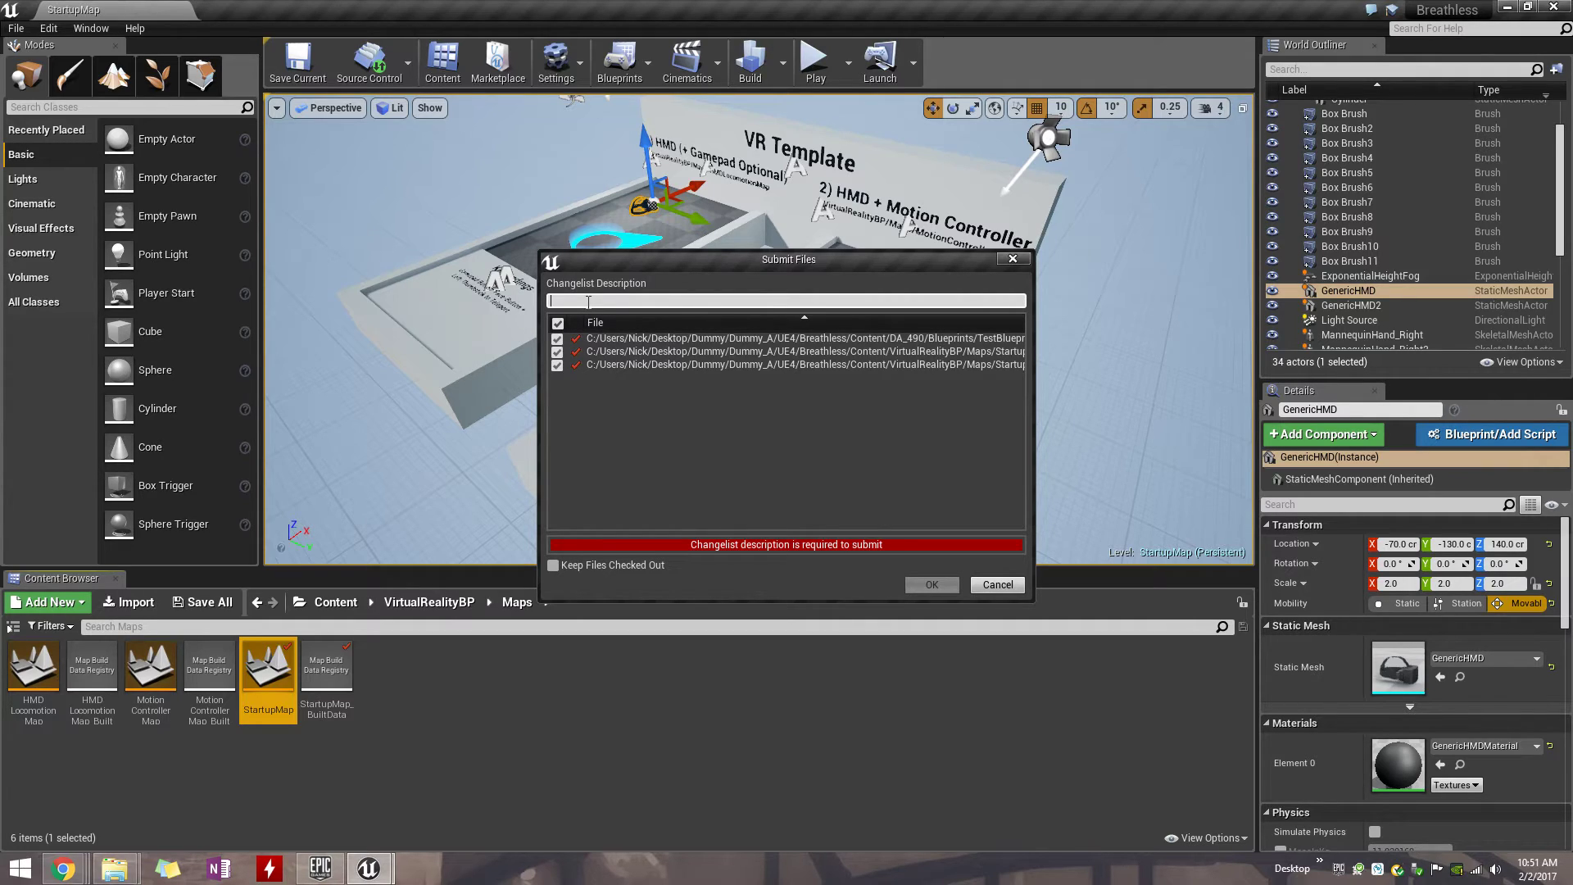
text(Jacob - Checking in all files)
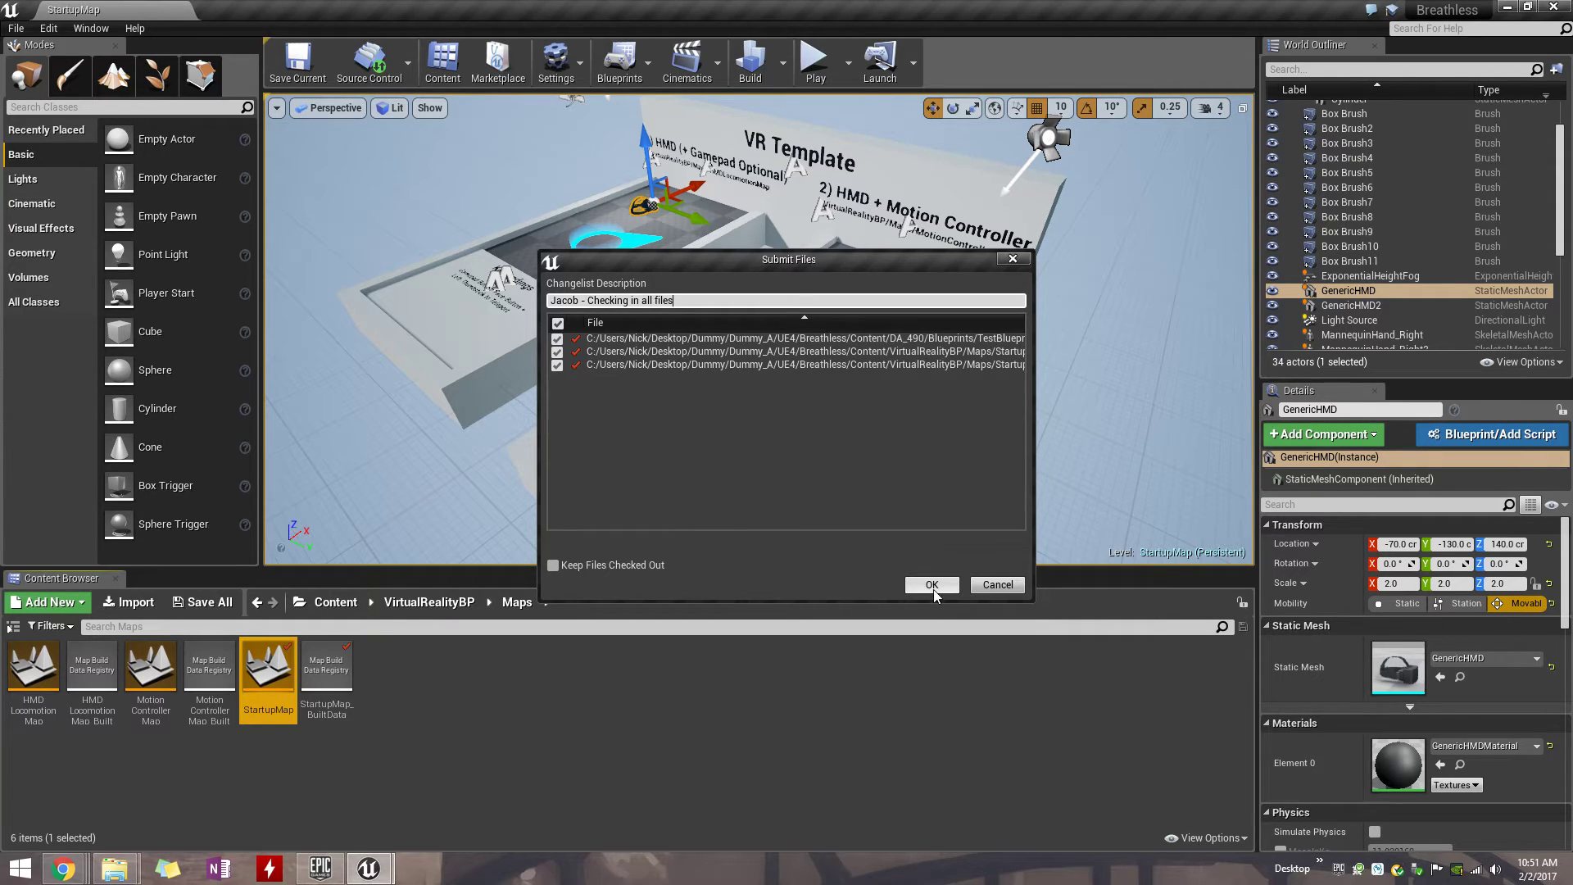
click(932, 584)
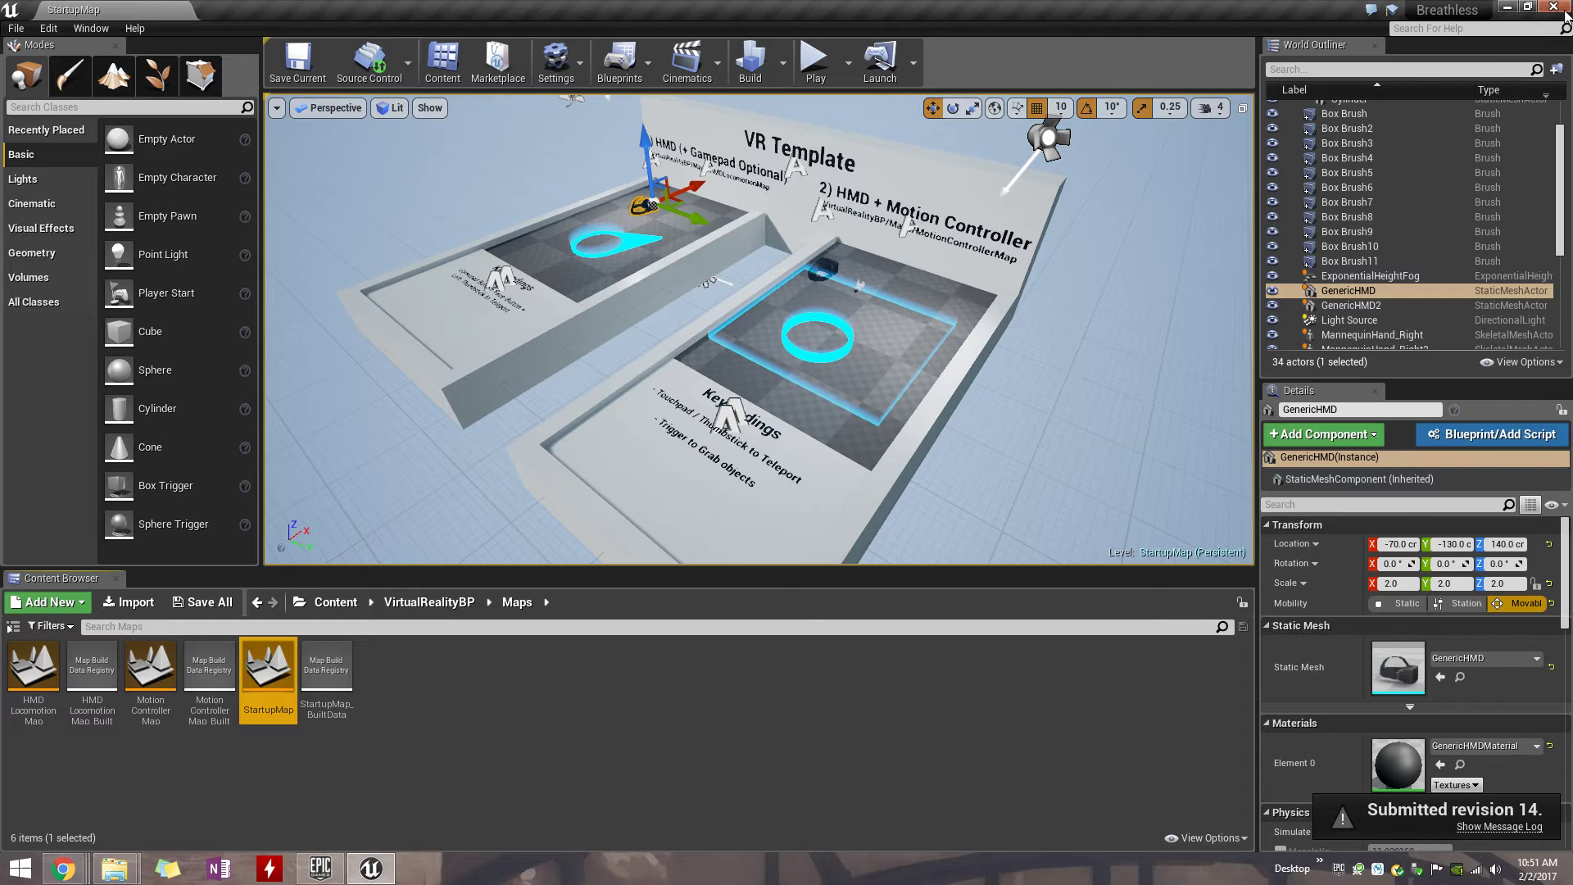
mouse_move(1558, 13)
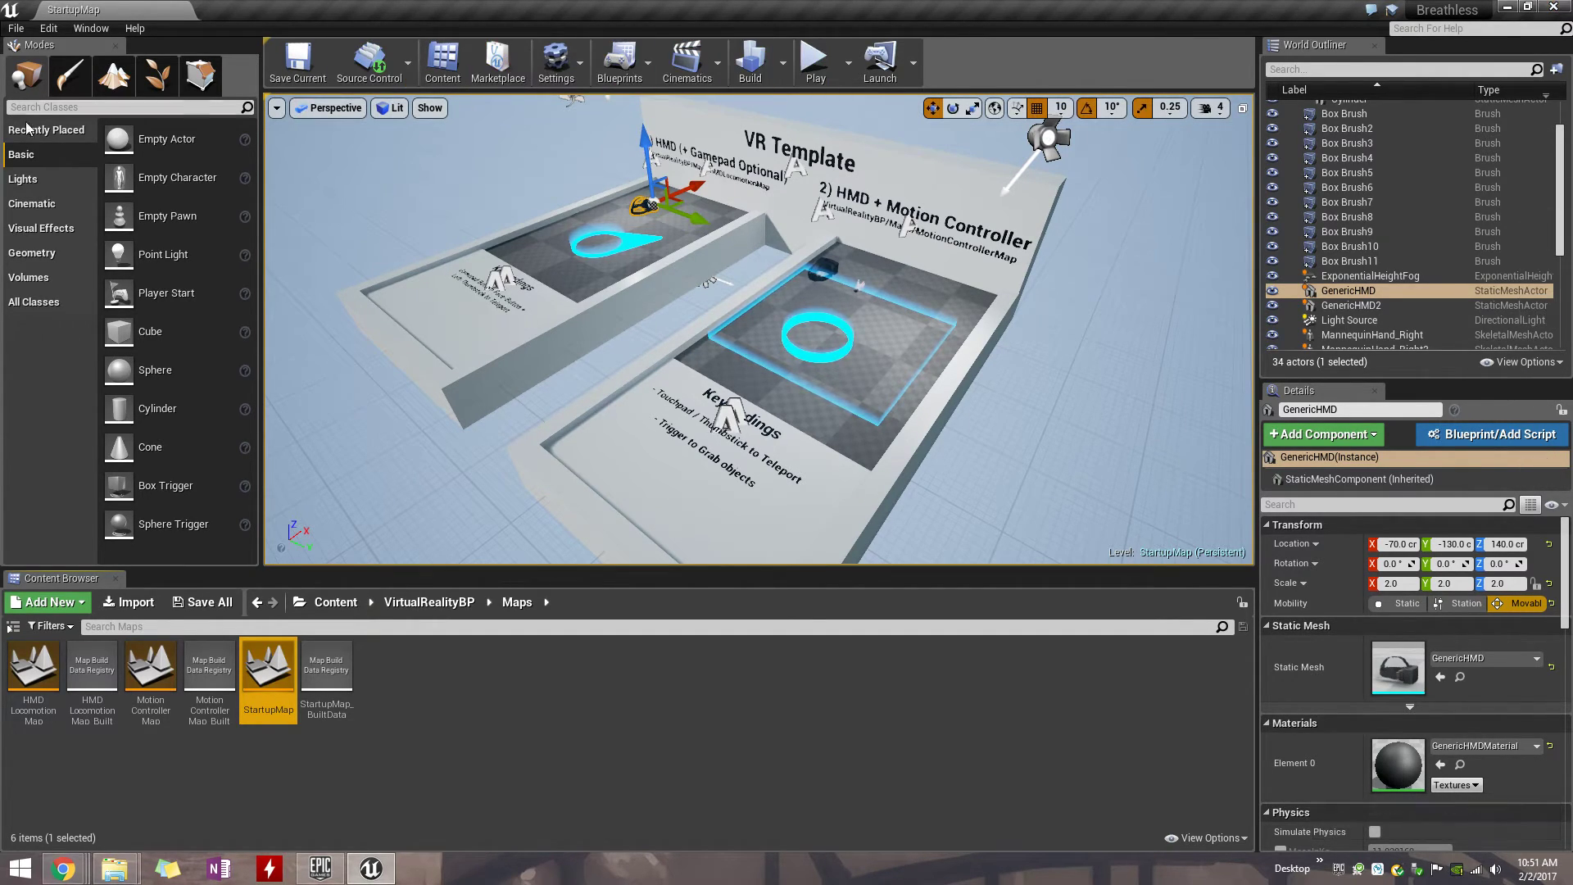
key(alt+Tab)
drag(857, 125, 855, 148)
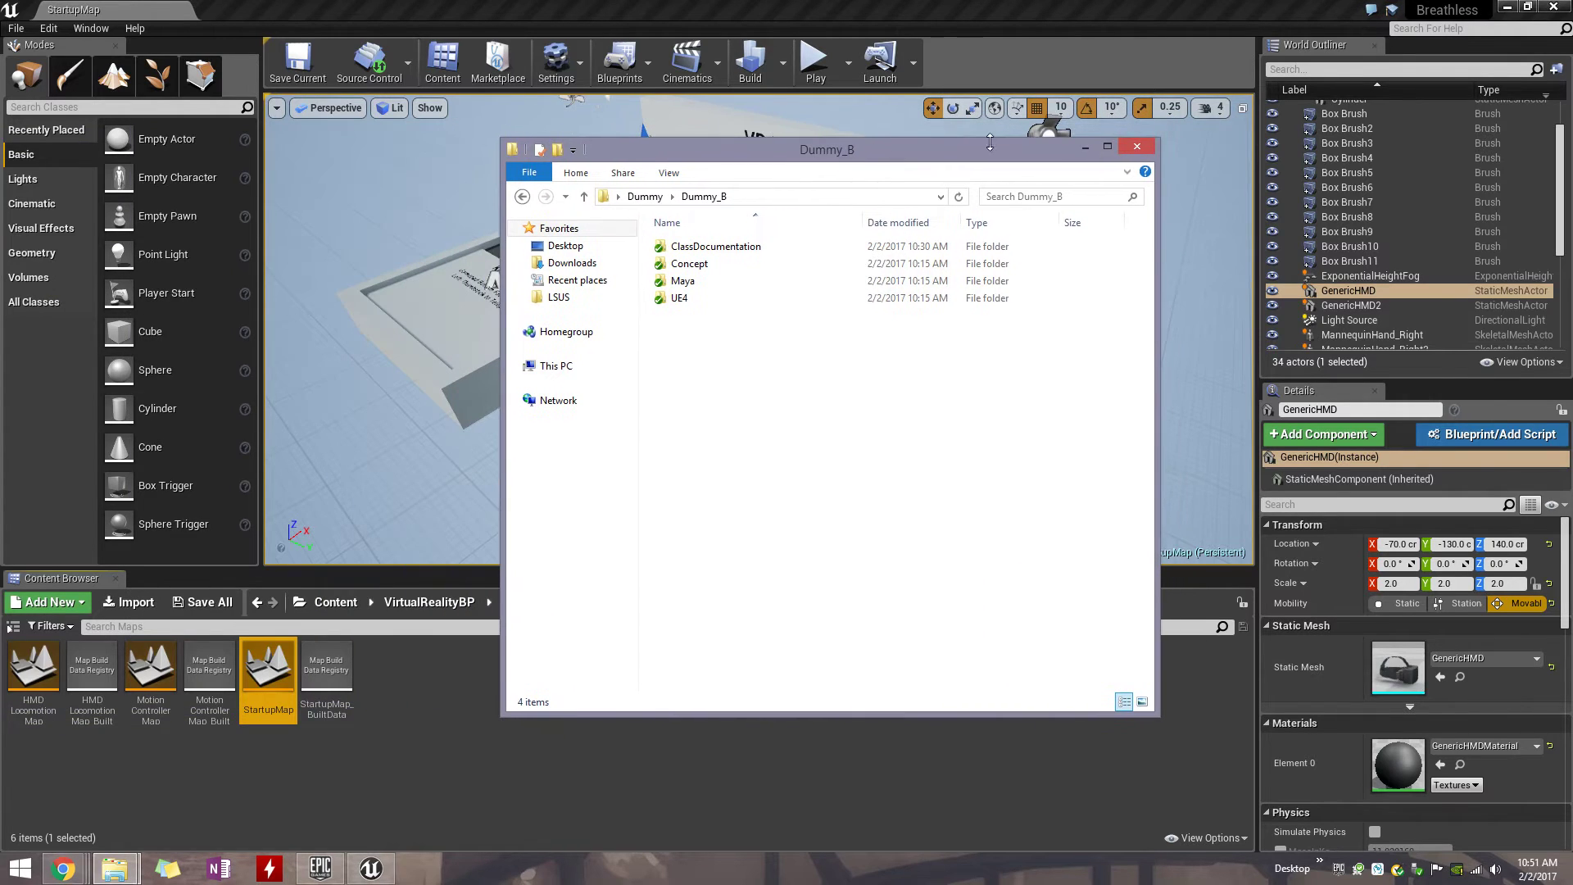
click(1551, 7)
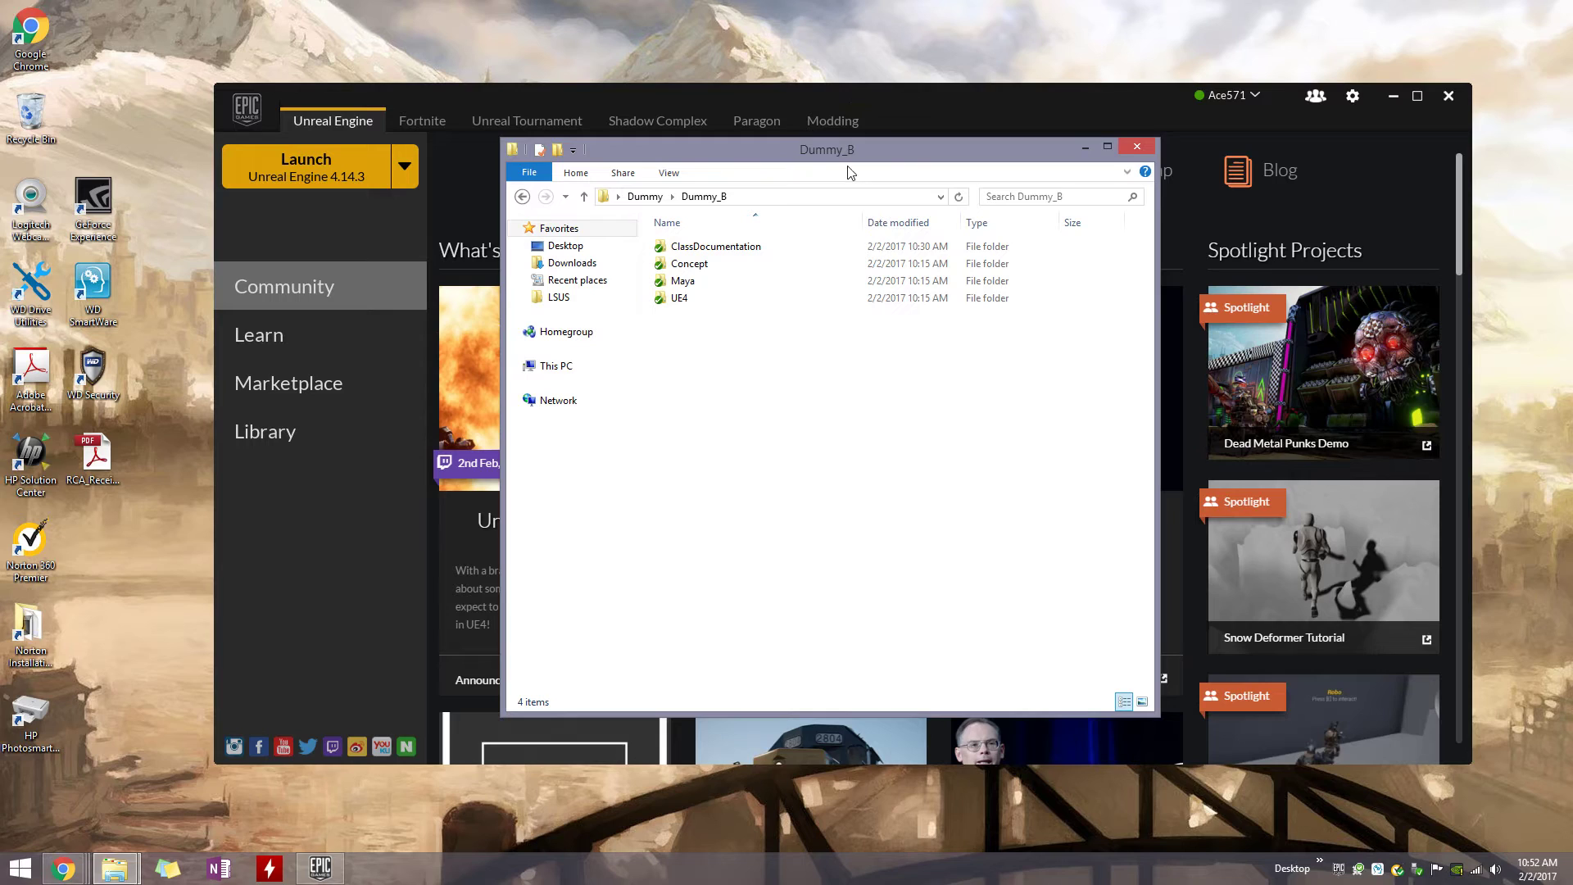
drag(876, 151, 768, 176)
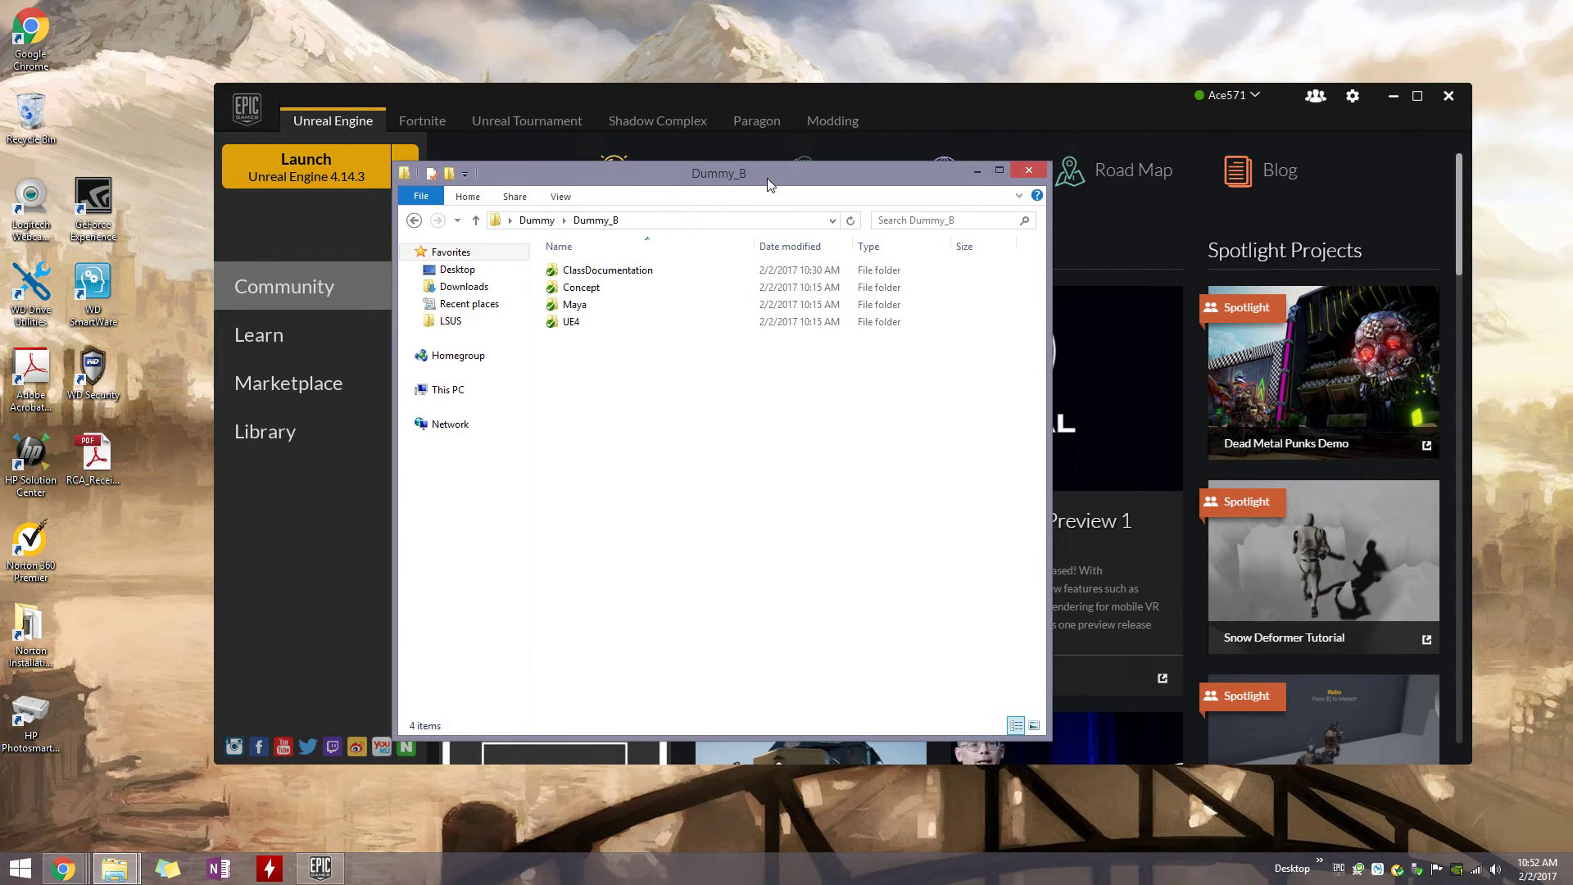
click(542, 223)
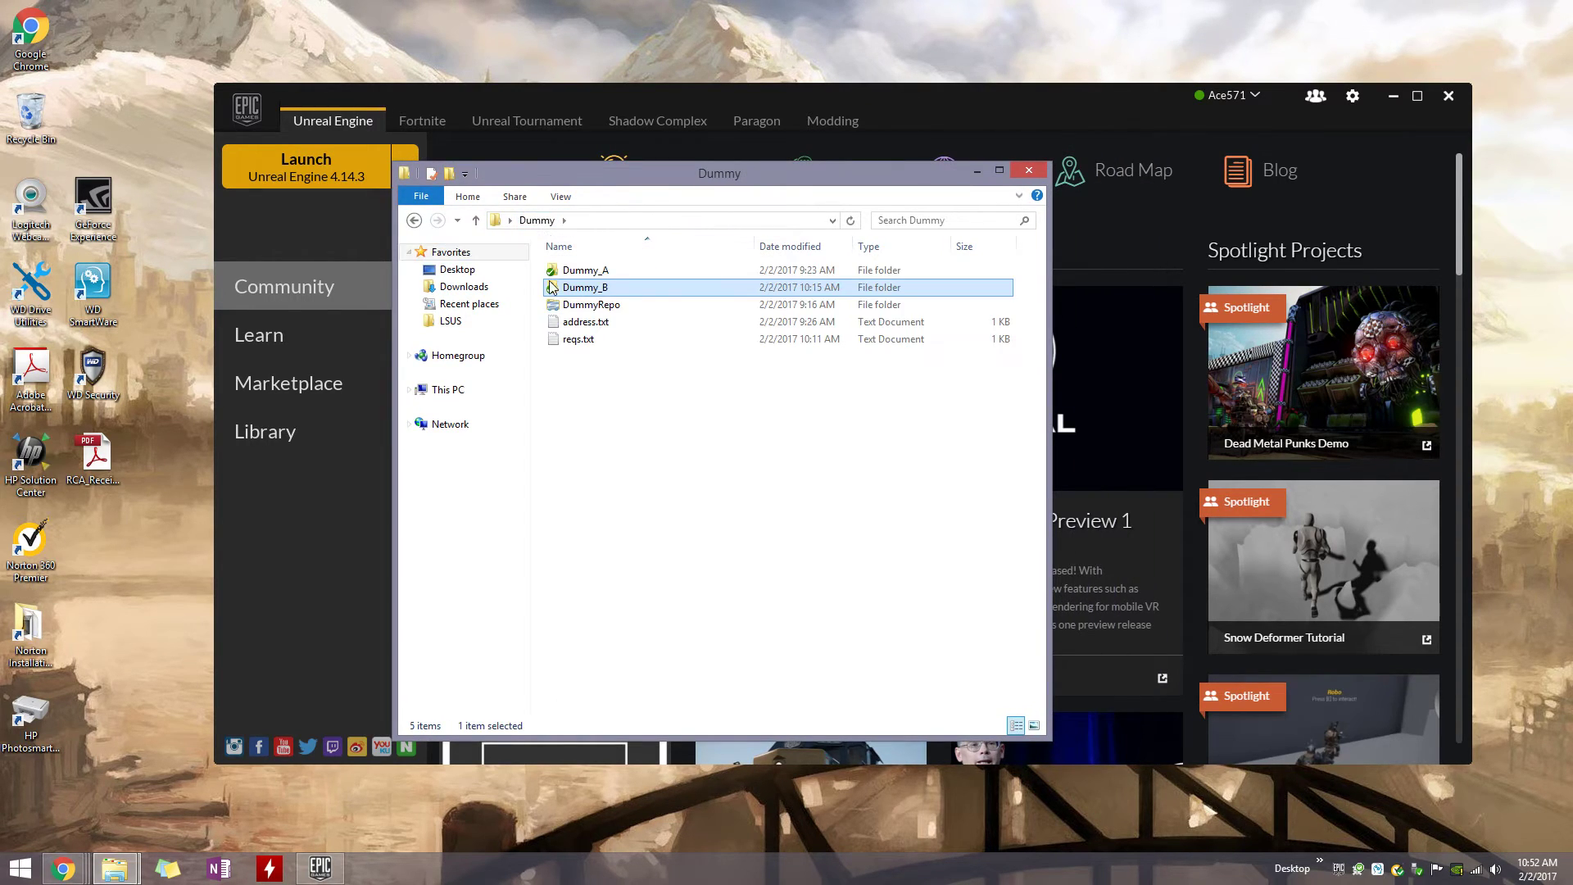
double_click(613, 288)
double_click(606, 328)
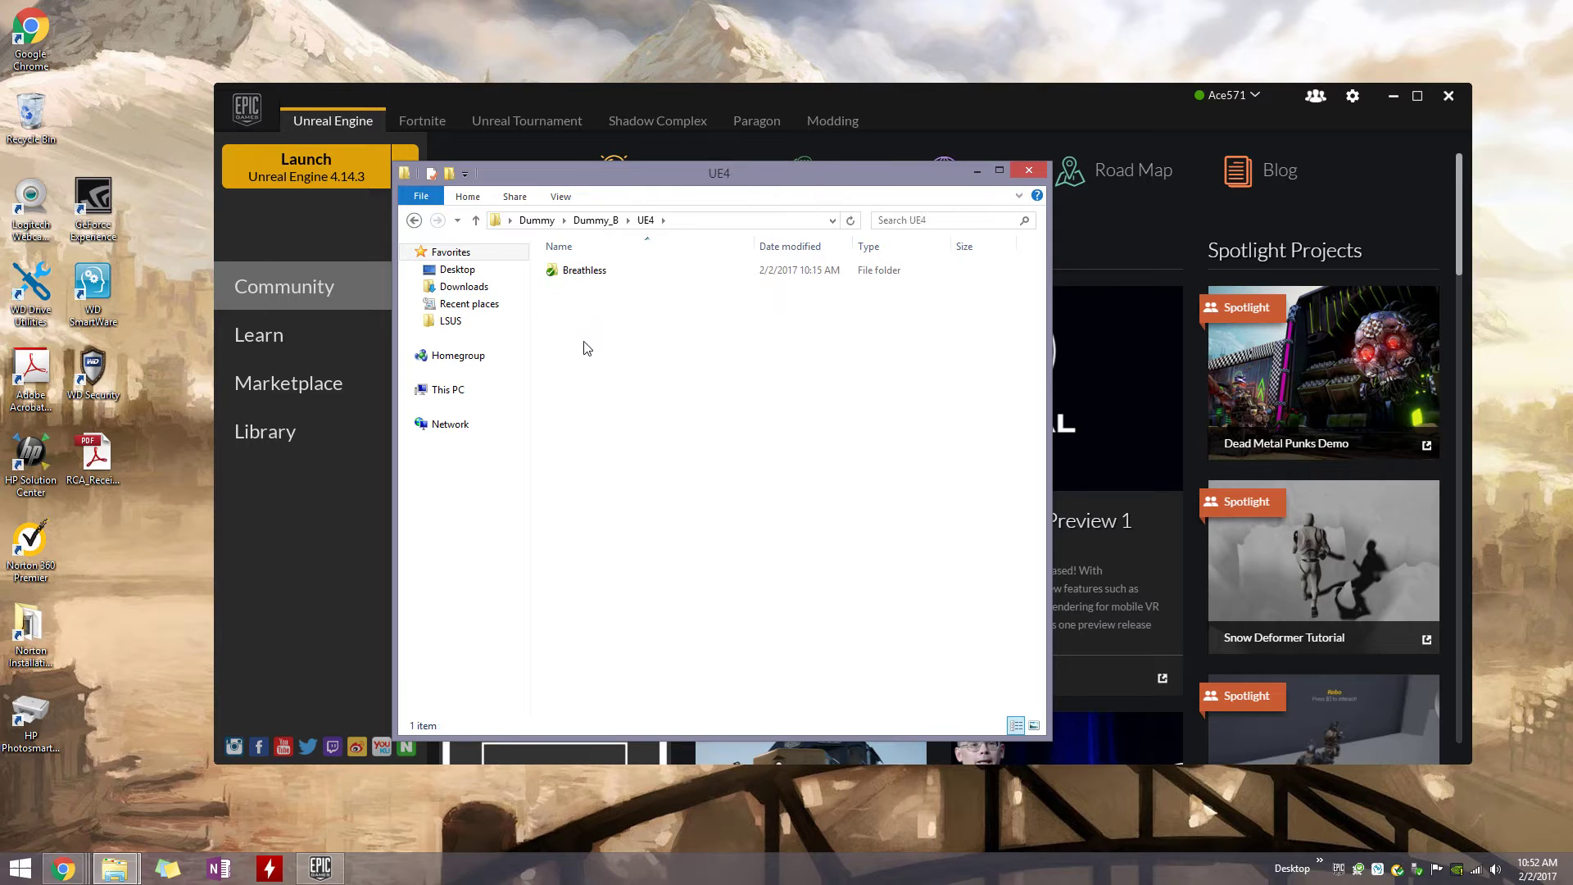
double_click(577, 274)
click(601, 312)
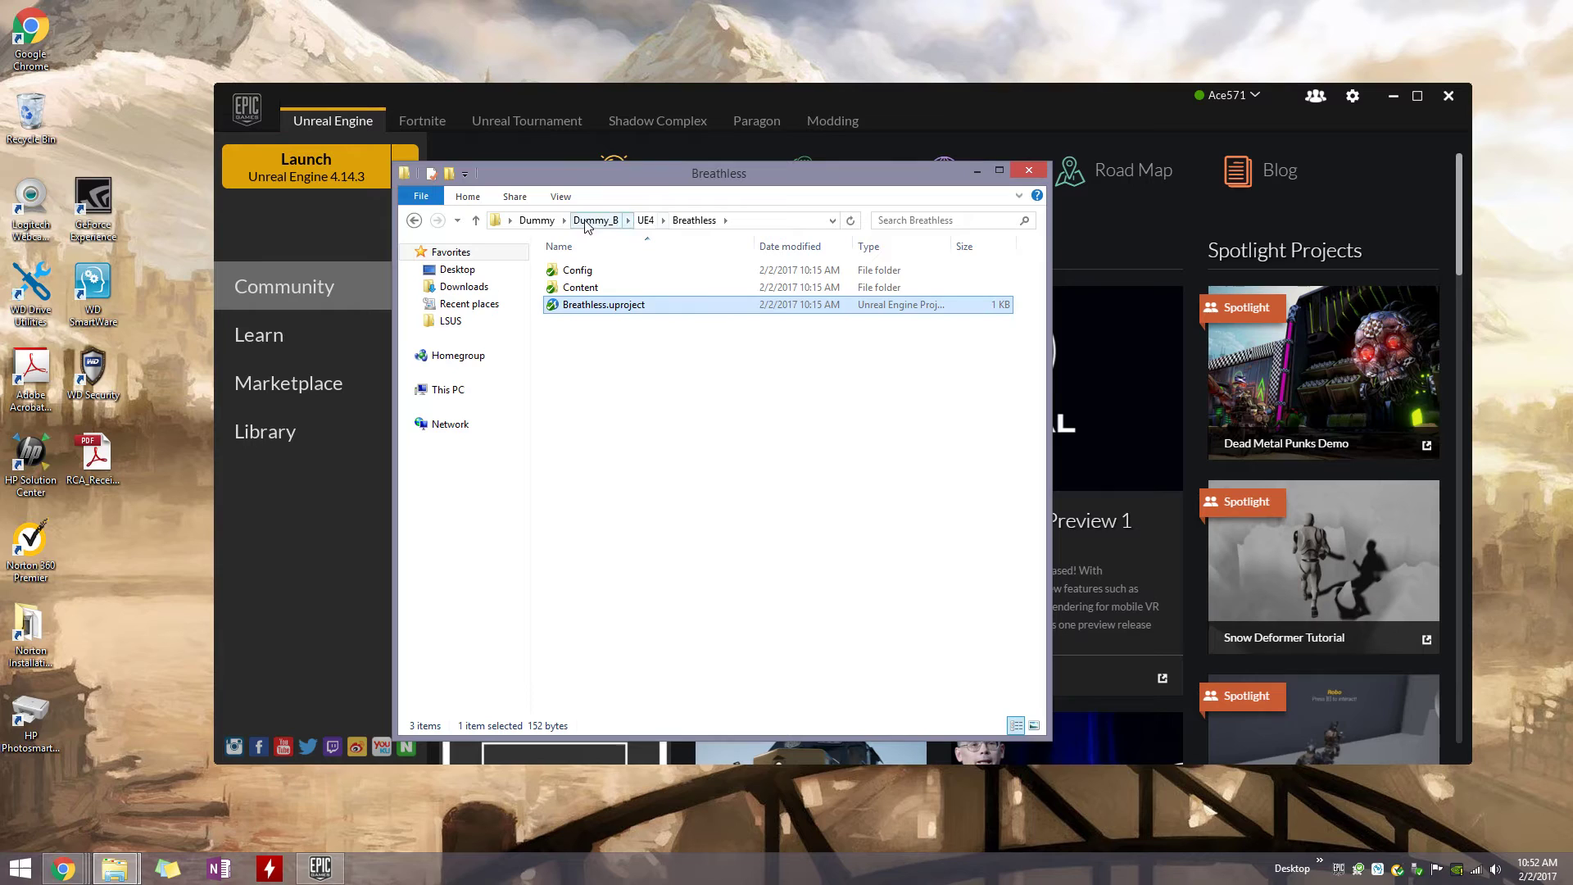
click(537, 220)
double_click(580, 270)
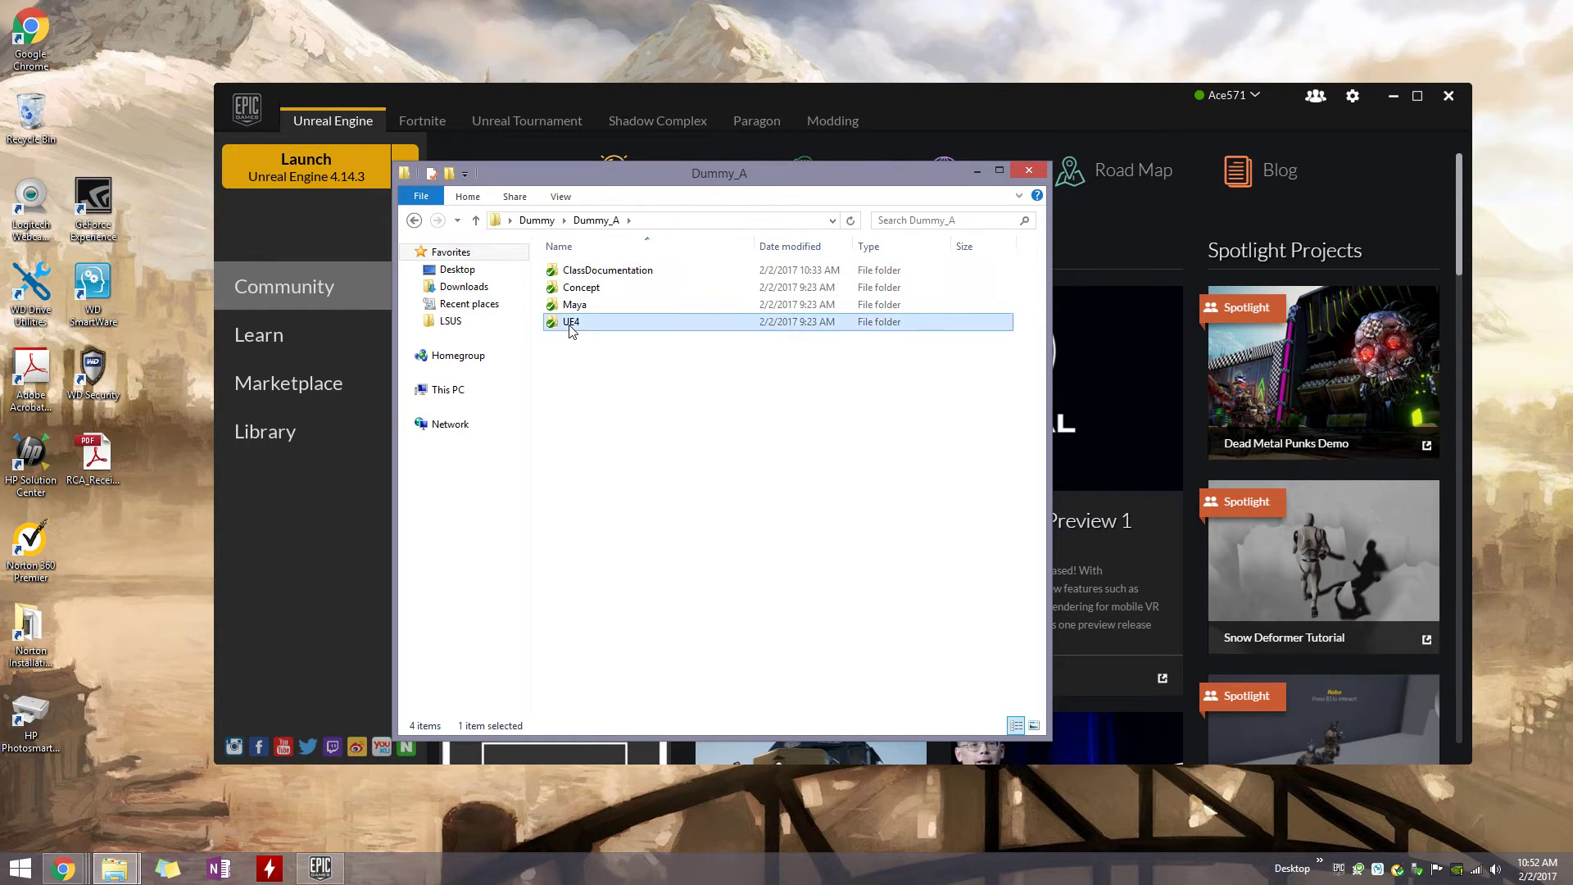
double_click(596, 322)
double_click(611, 274)
click(615, 341)
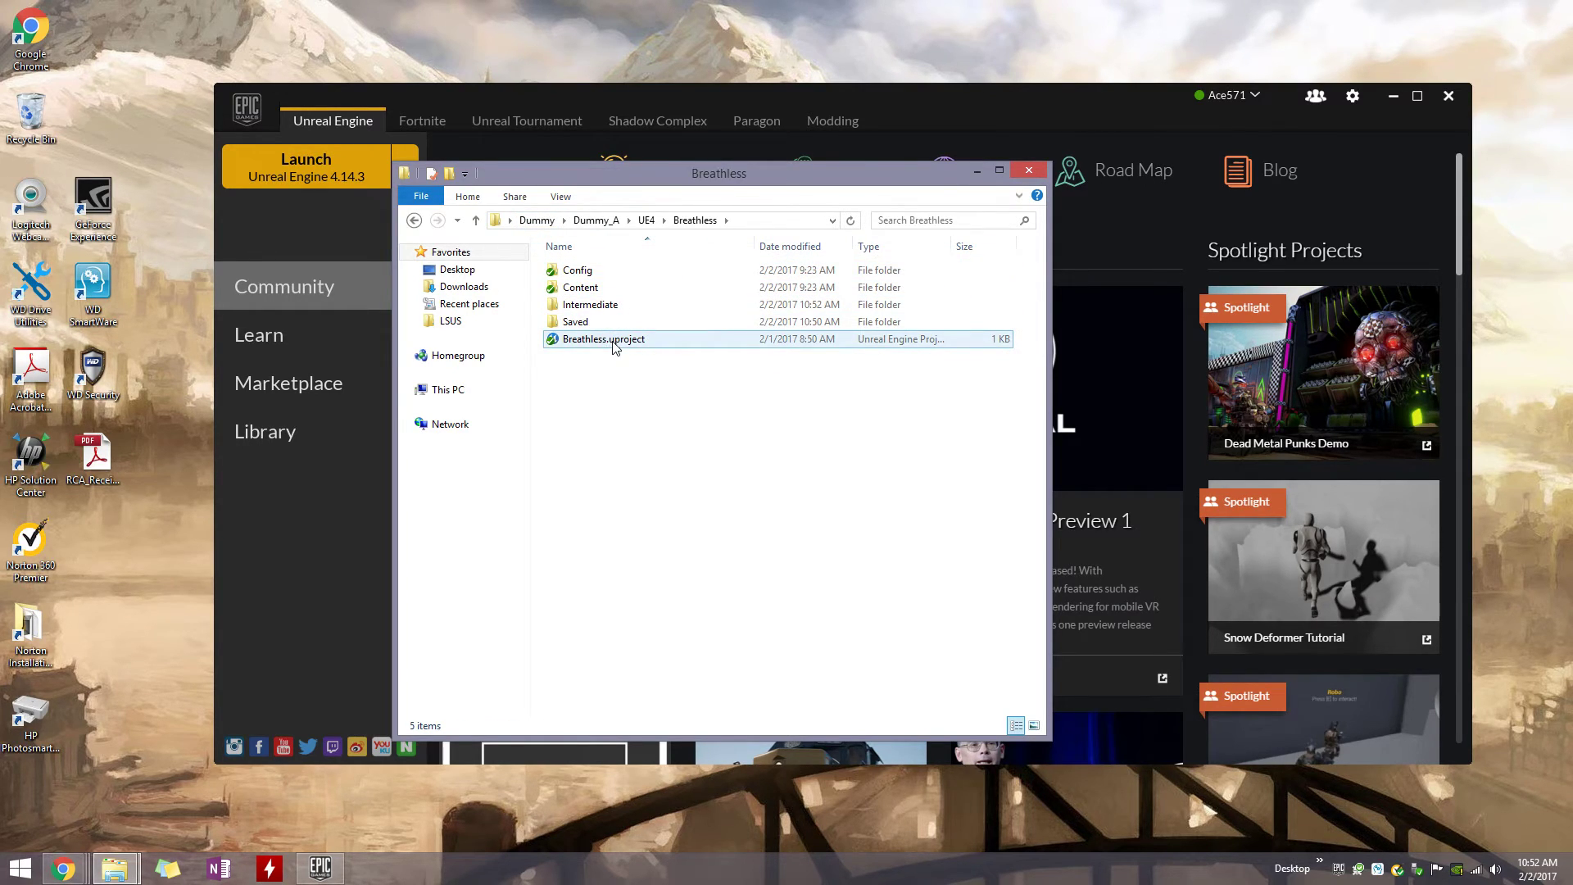
click(596, 219)
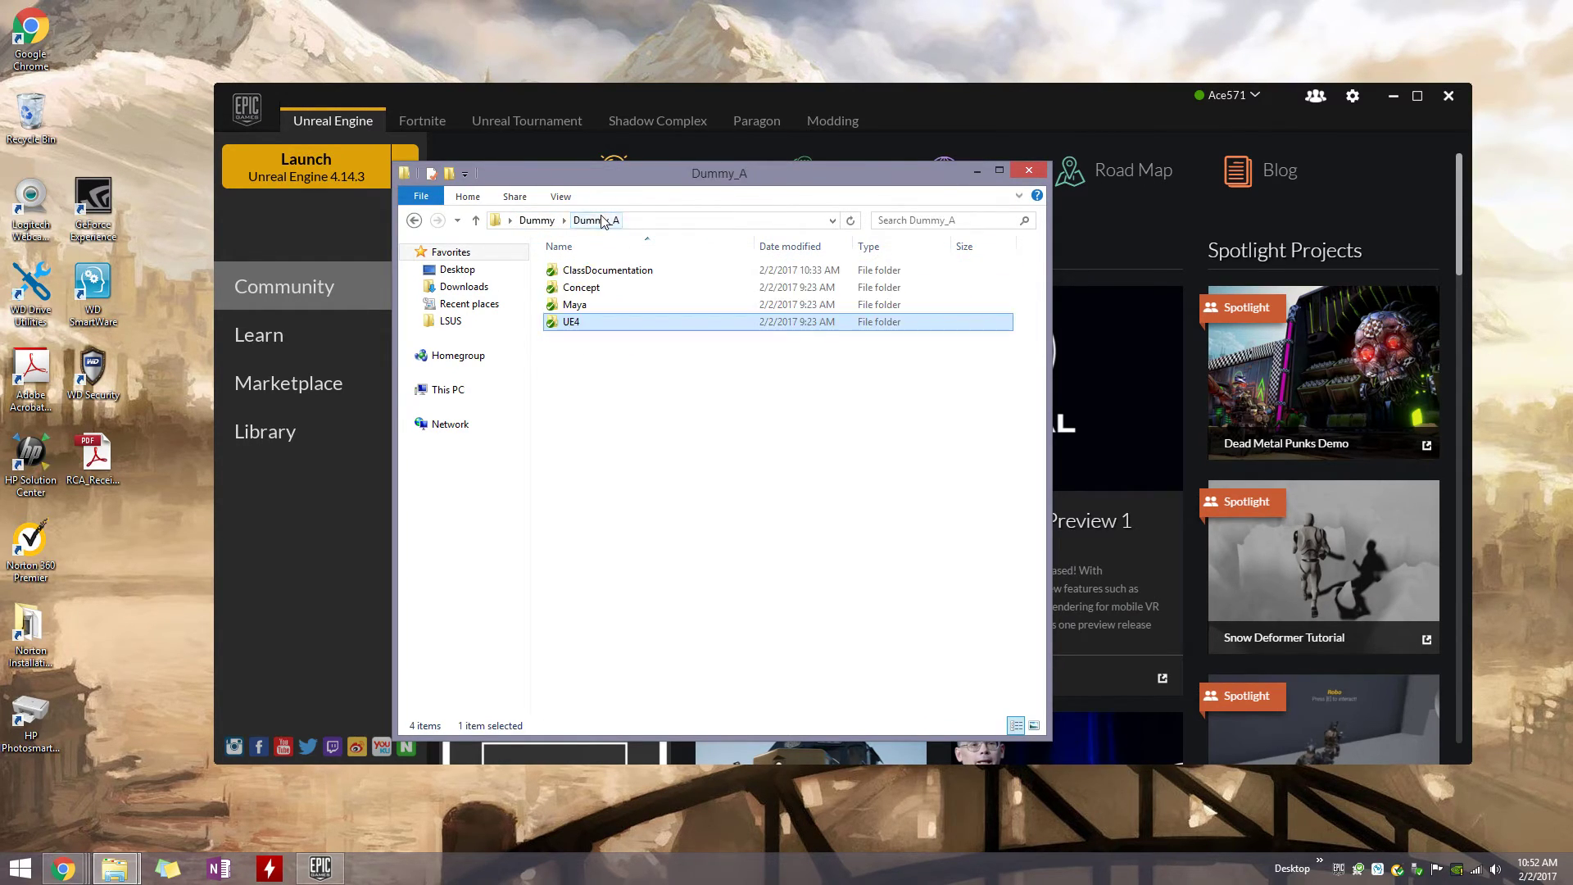
click(548, 223)
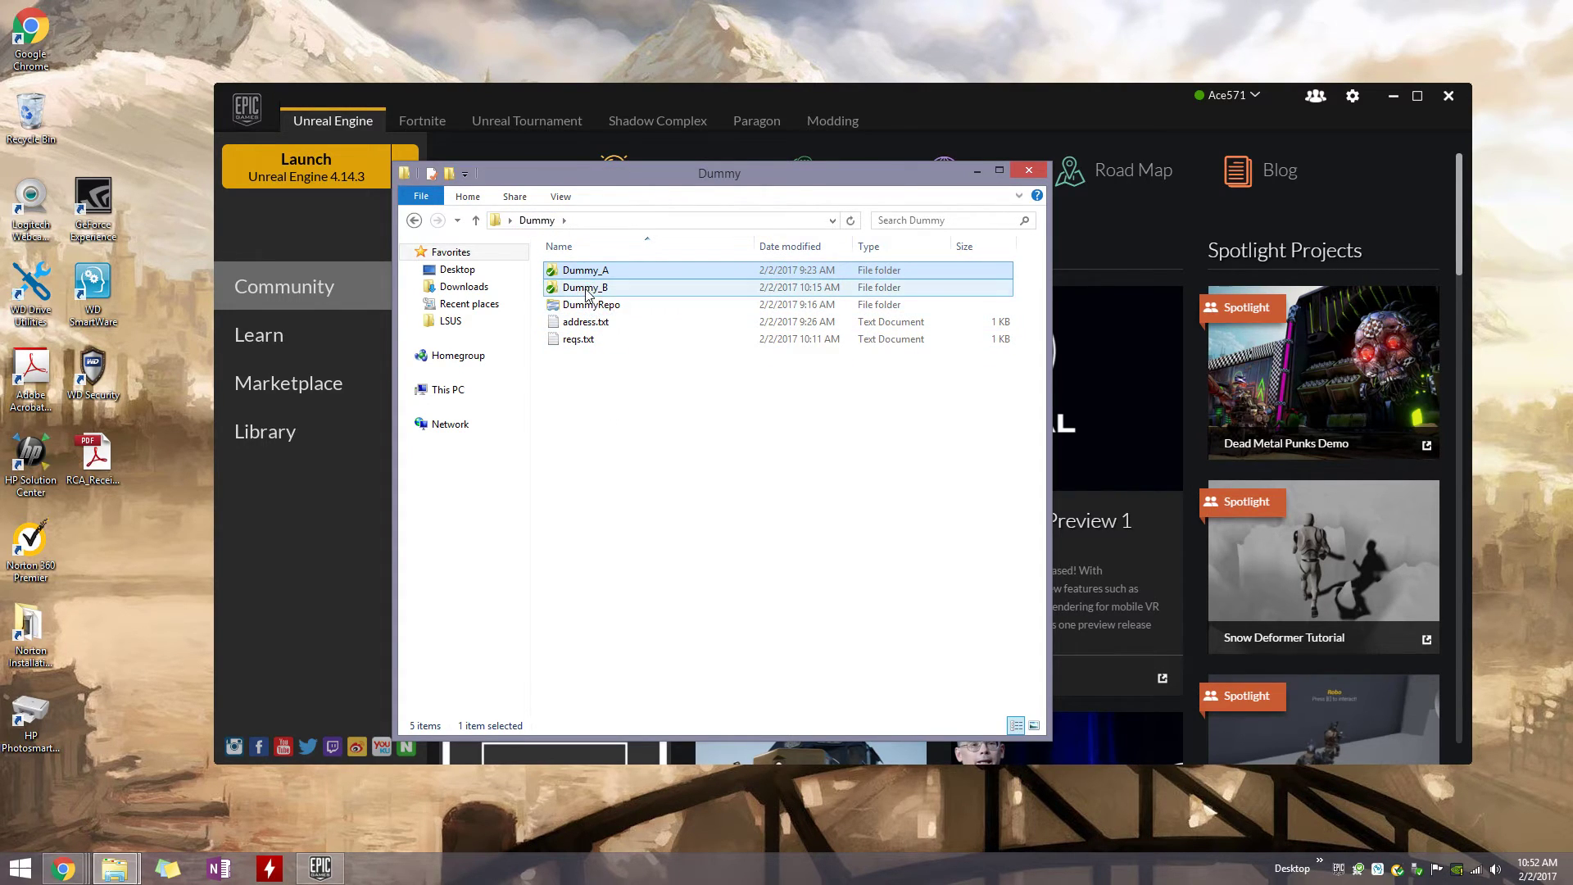
Open the Dummy_B working copy and run SVN Update to pull in revision 14.
double_click(587, 289)
right_click(606, 421)
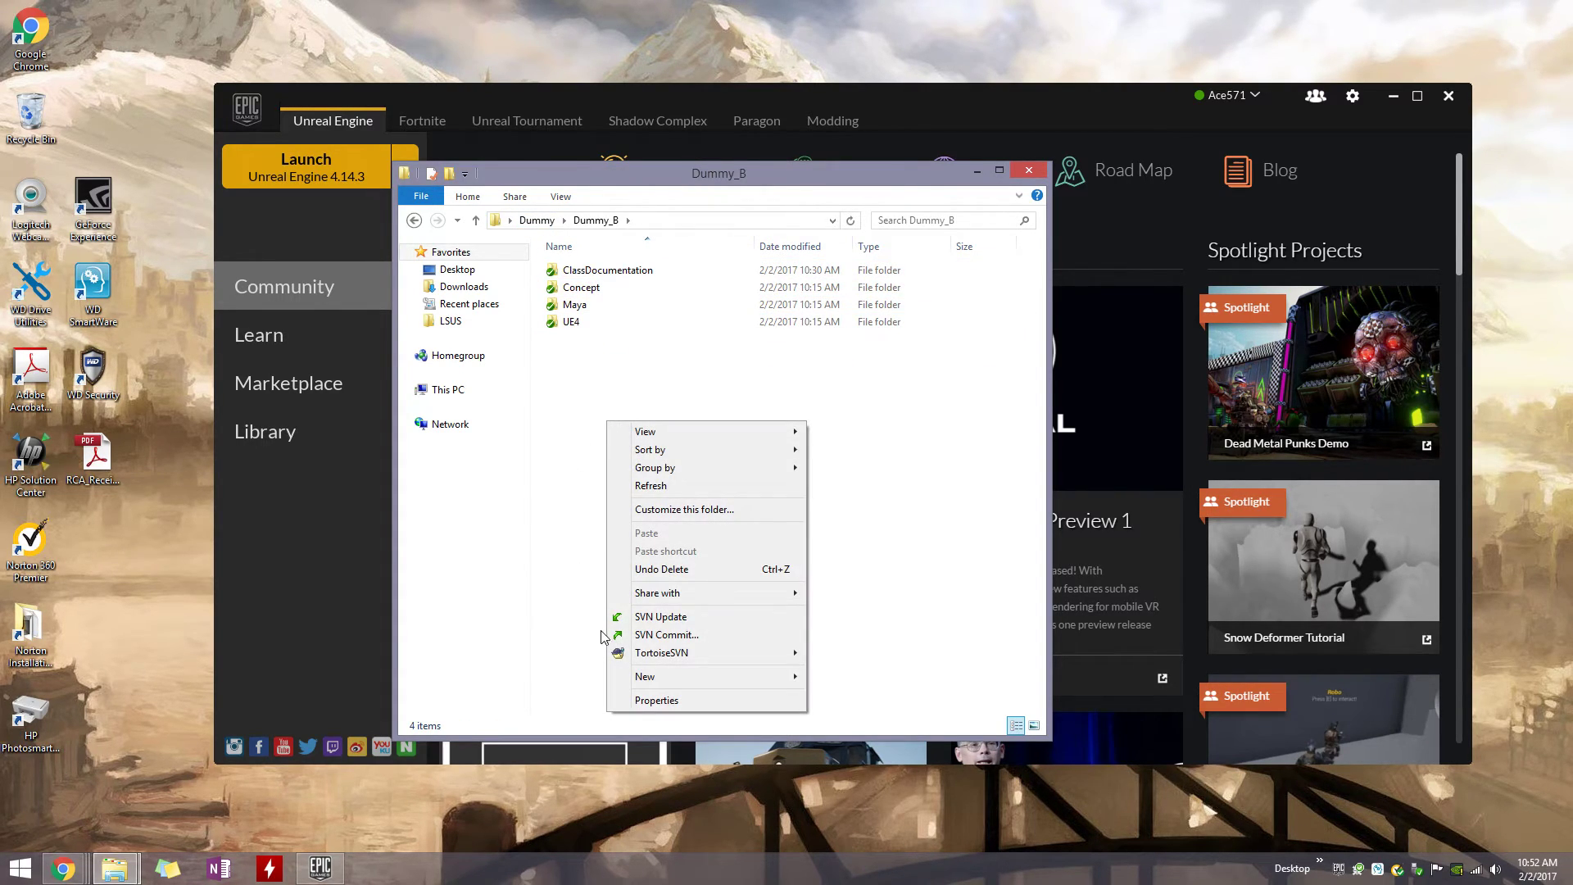
click(626, 617)
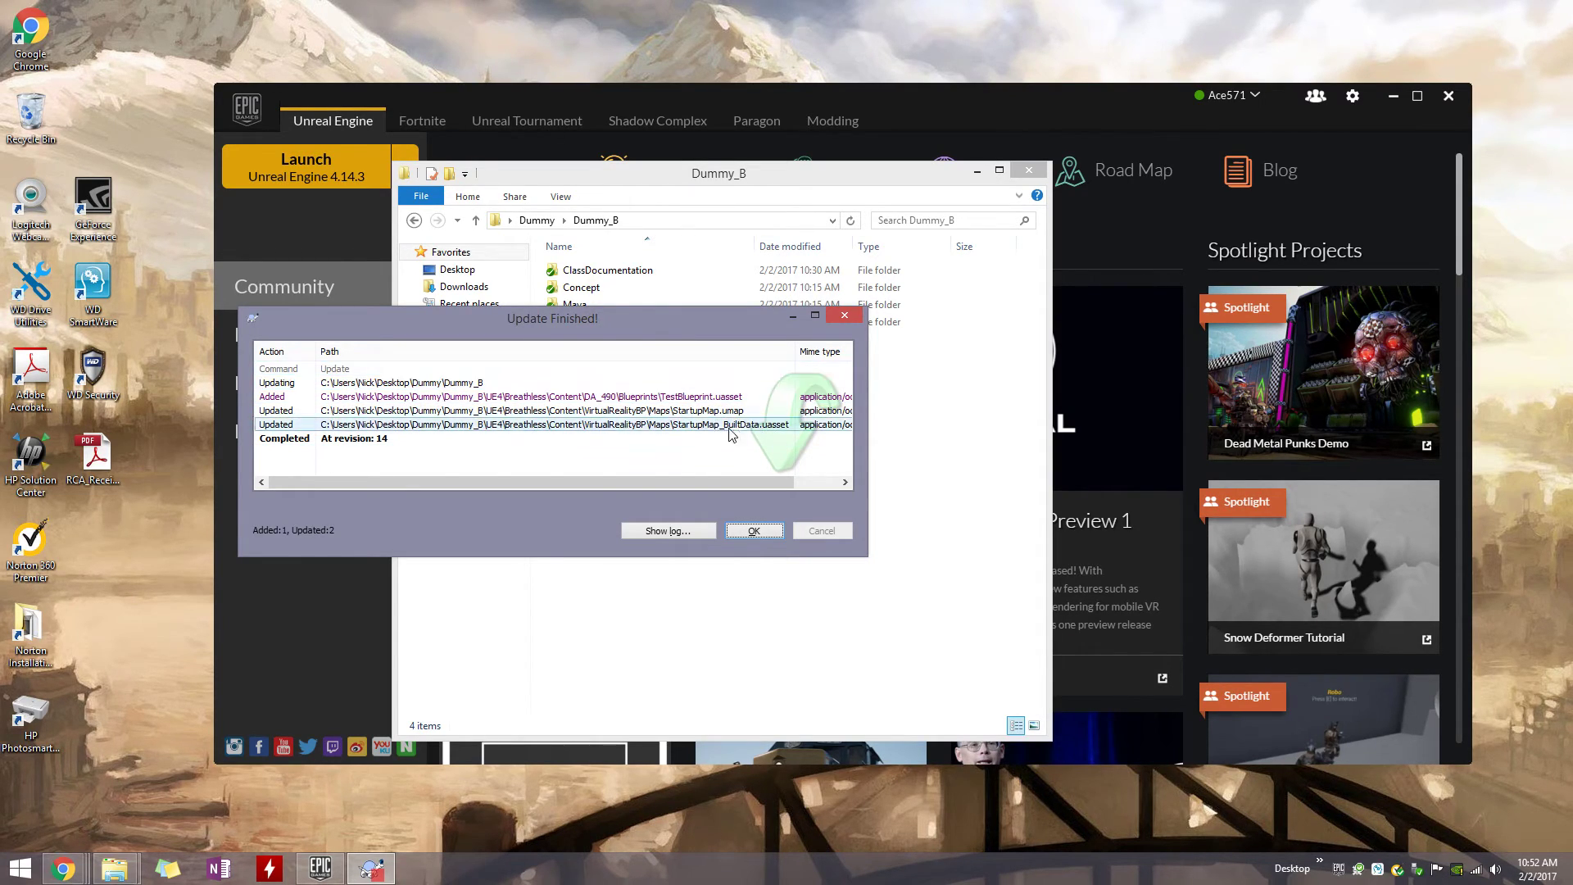
Dismiss the update results and open Dummy_B's UE4\Breathless folder, moving the window slightly lower.
click(754, 531)
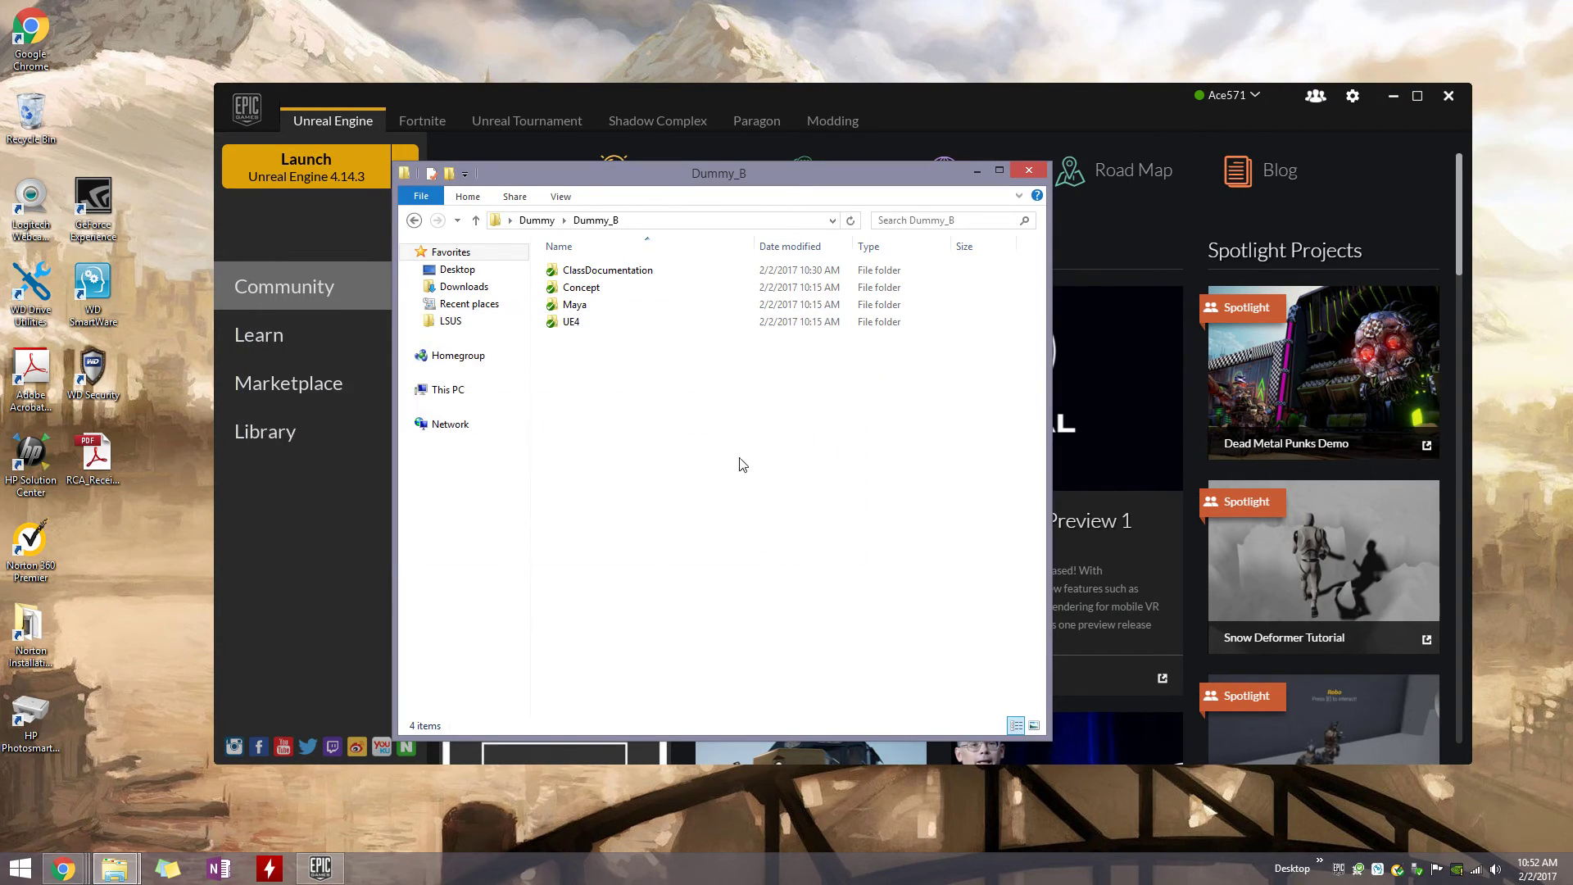
click(591, 328)
double_click(591, 327)
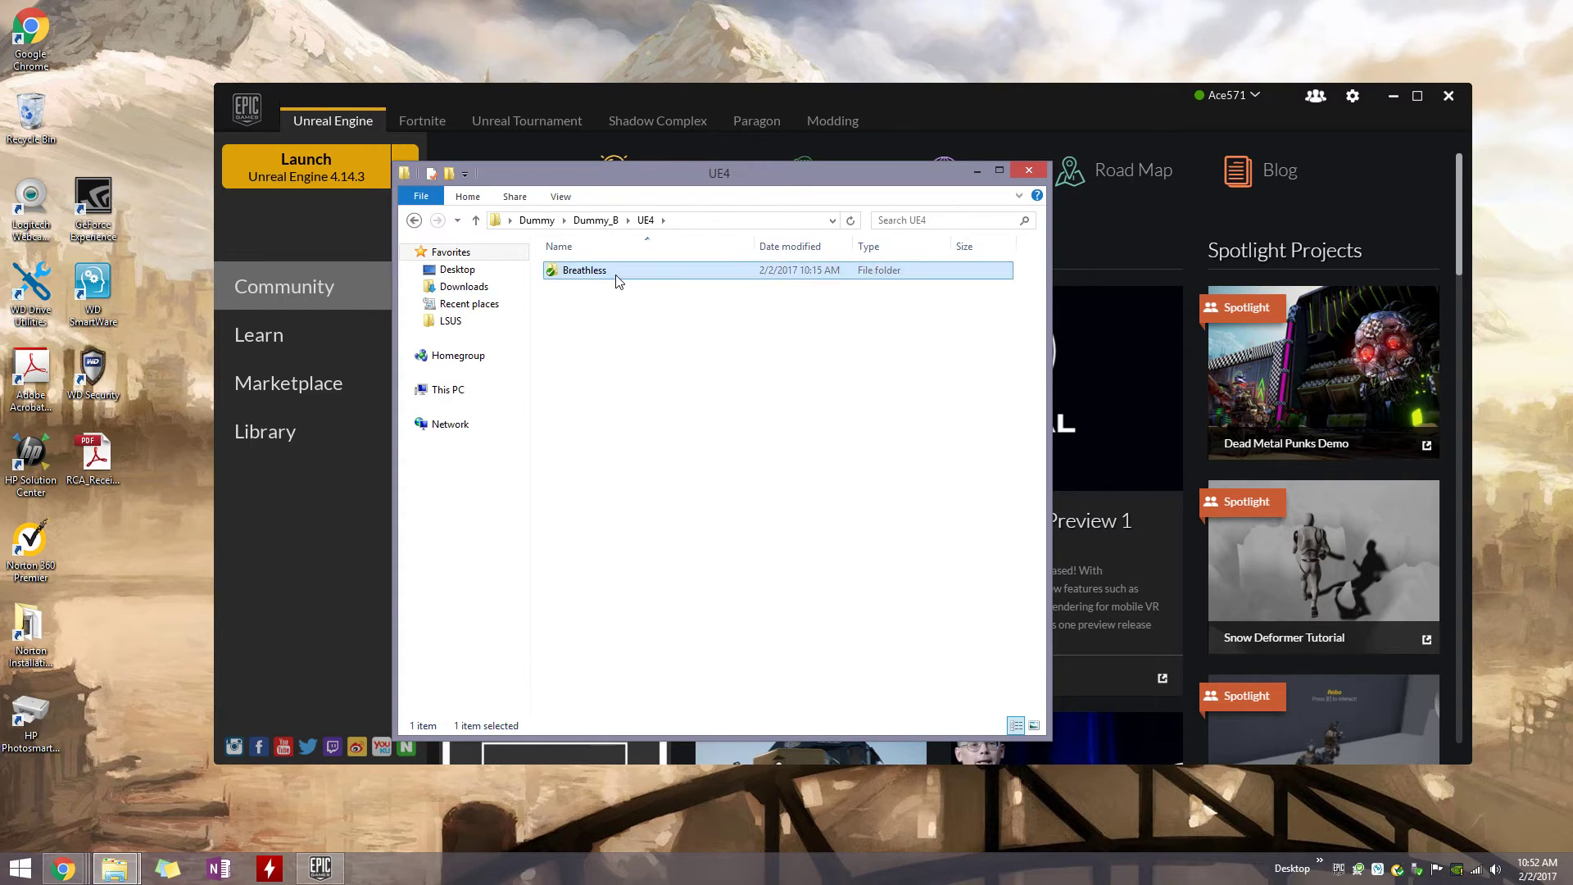
double_click(613, 275)
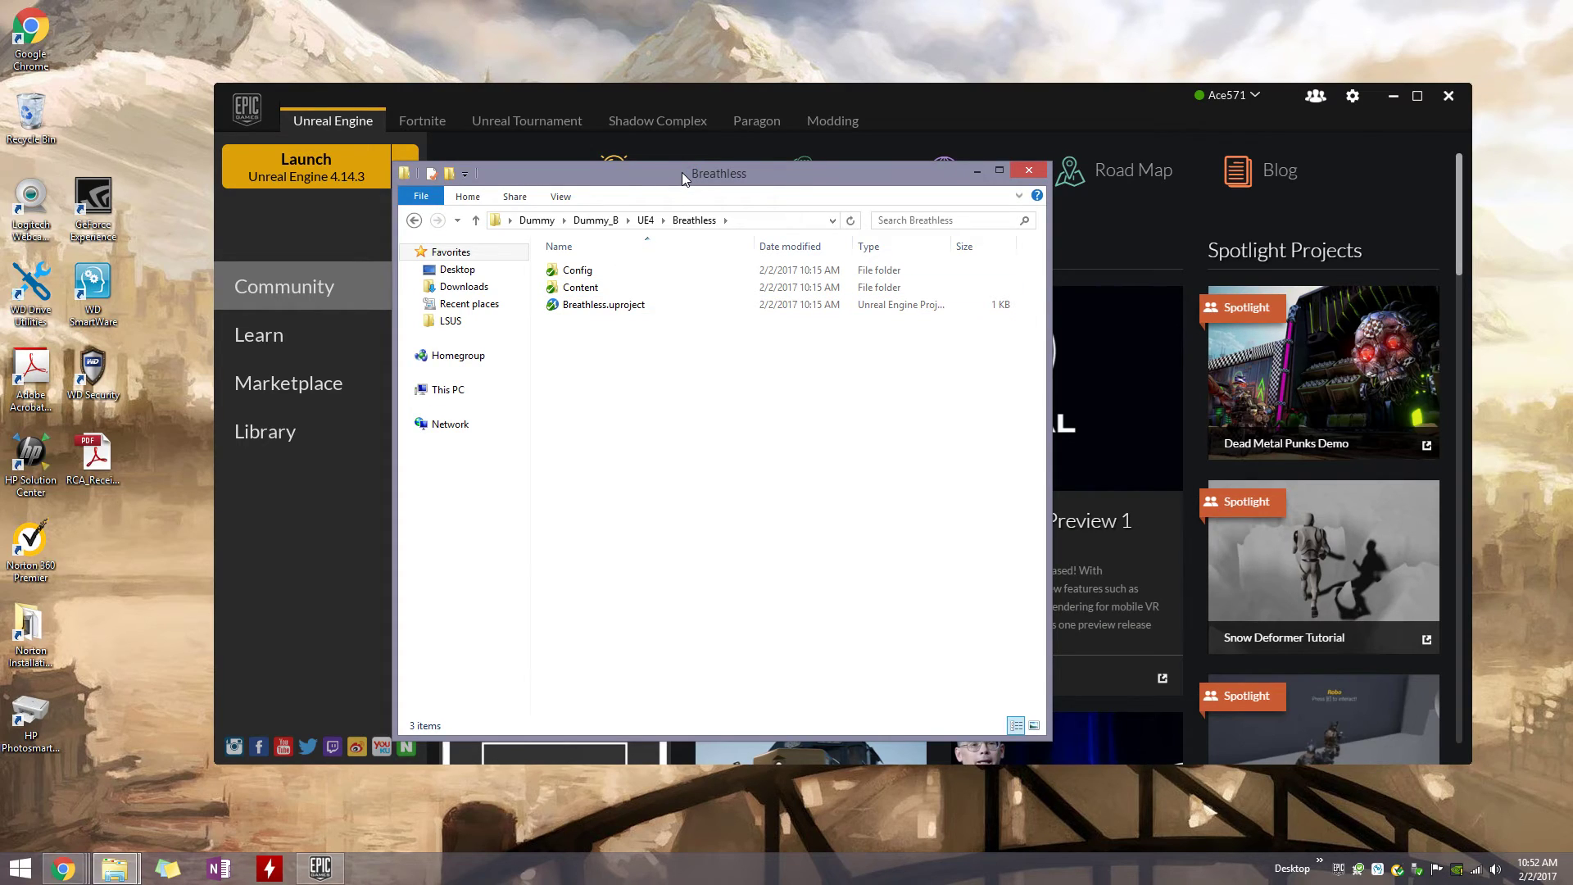
drag(686, 174, 677, 213)
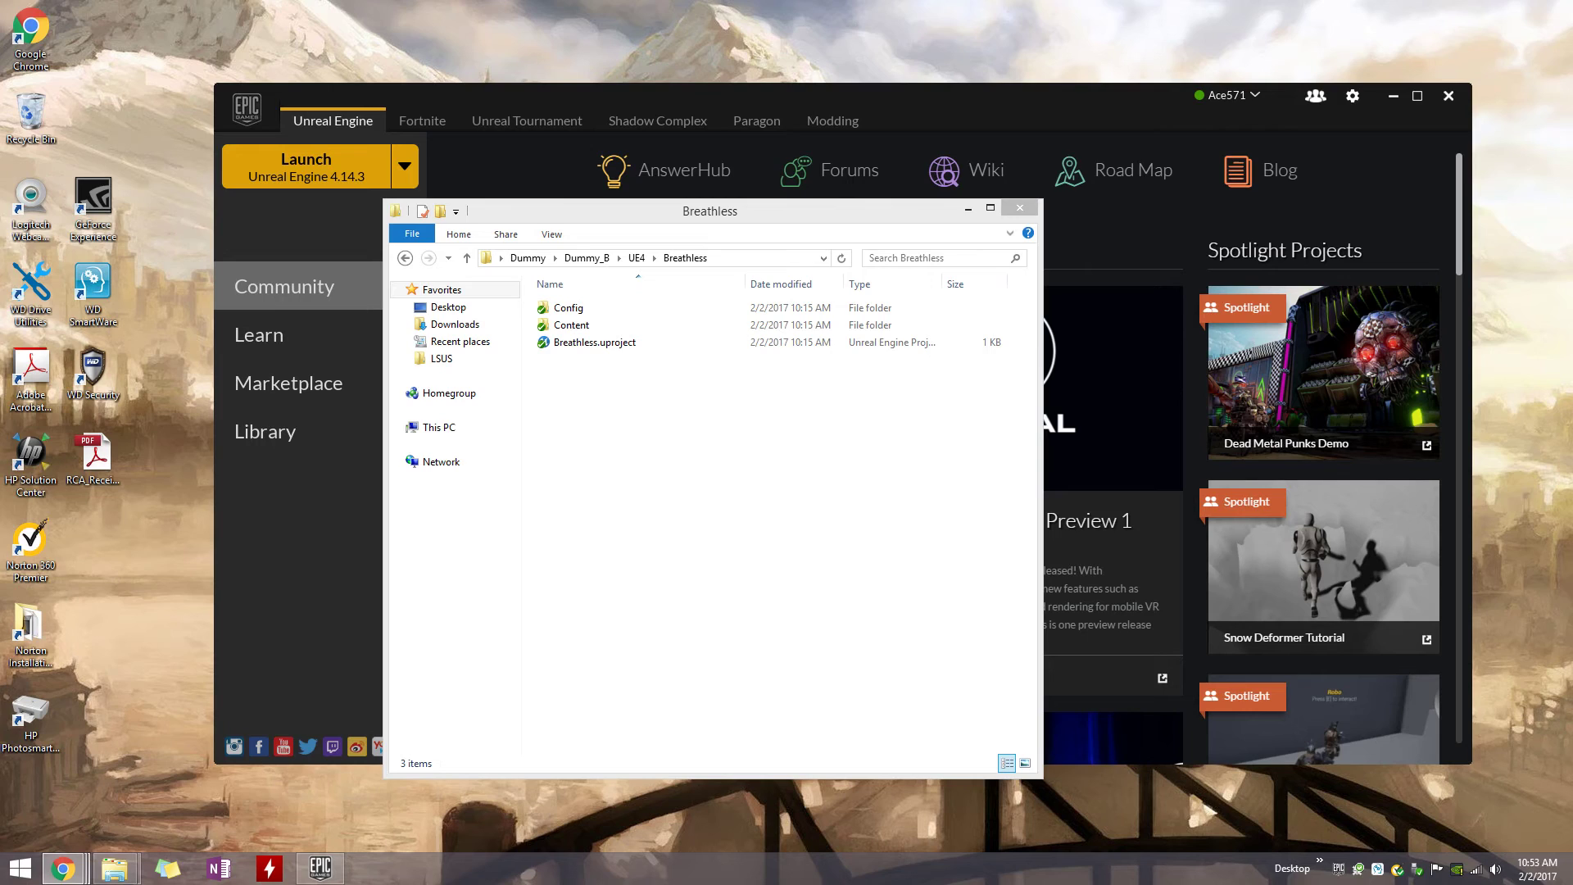
Open the TortoiseSVN help from the folder's context menu and enlarge its window.
right_click(596, 396)
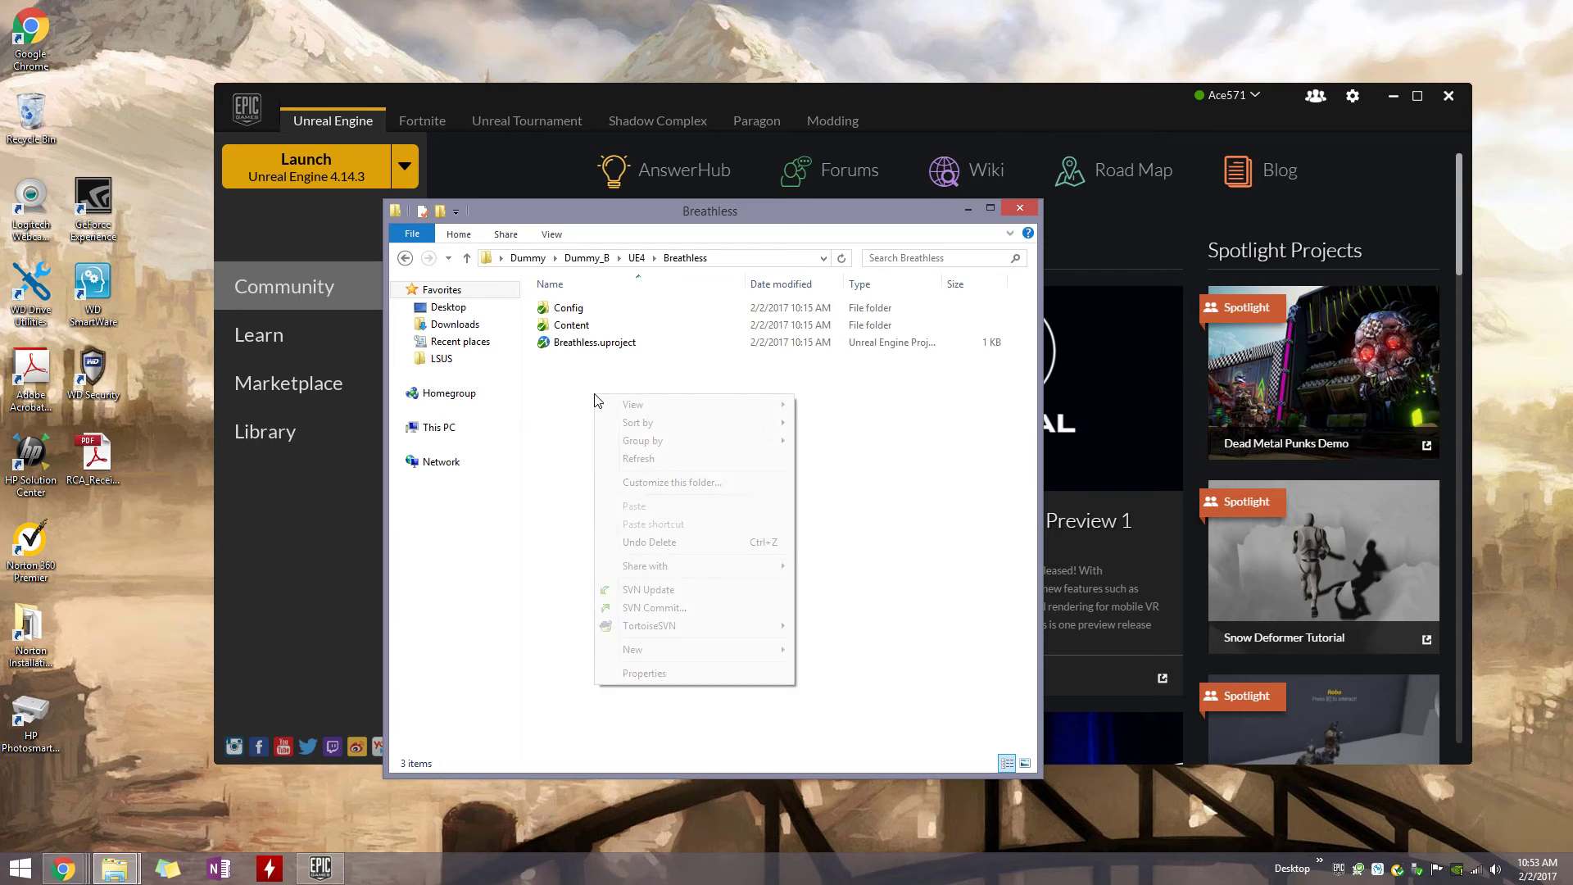
mouse_move(701, 630)
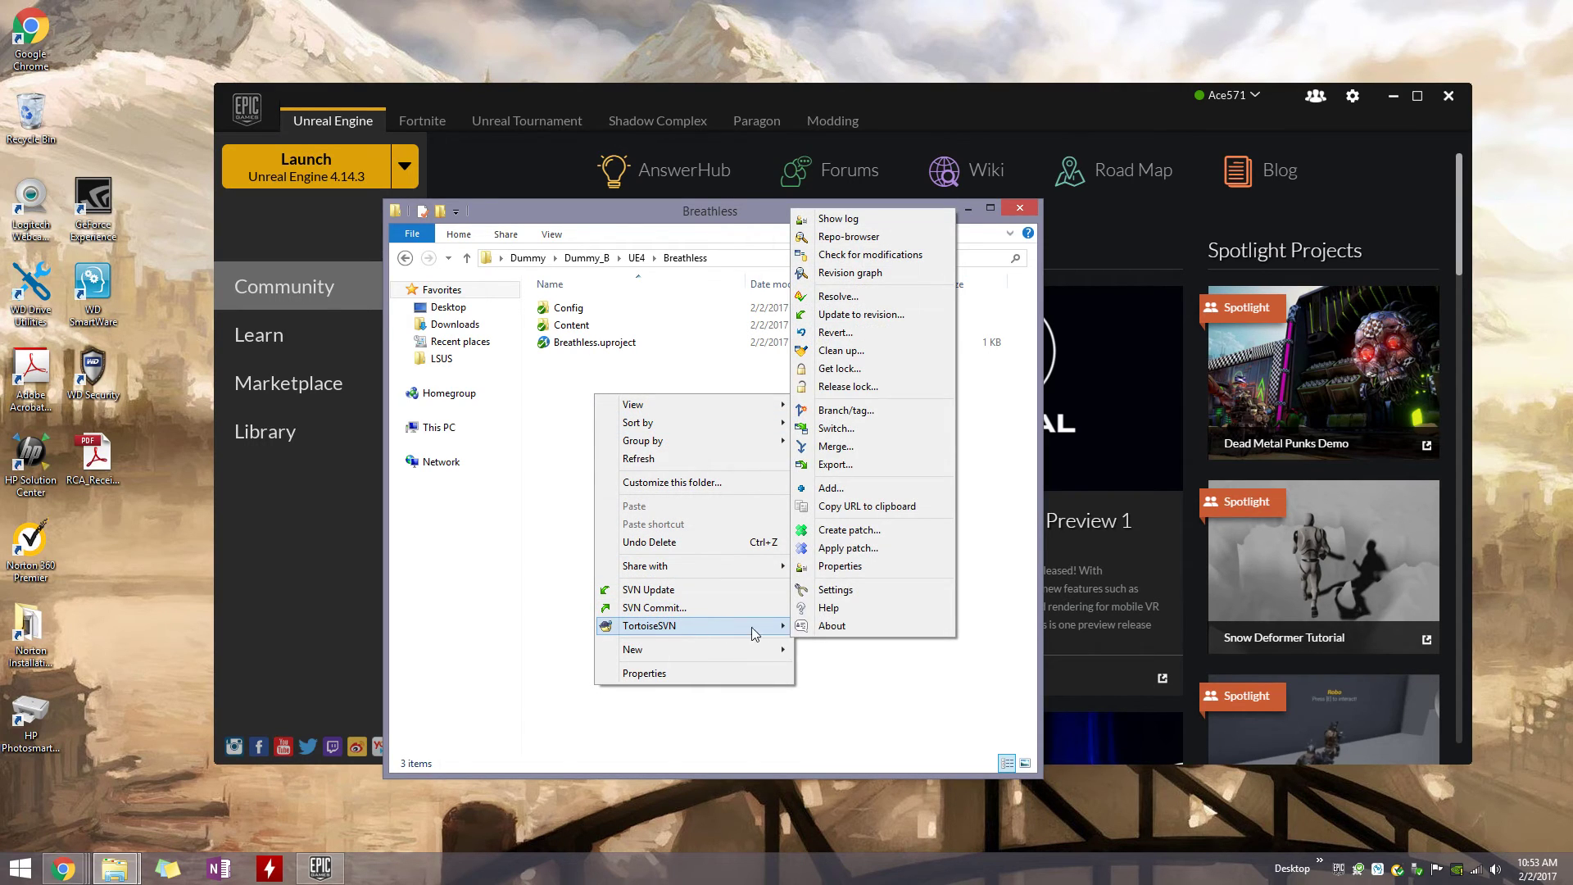
click(860, 616)
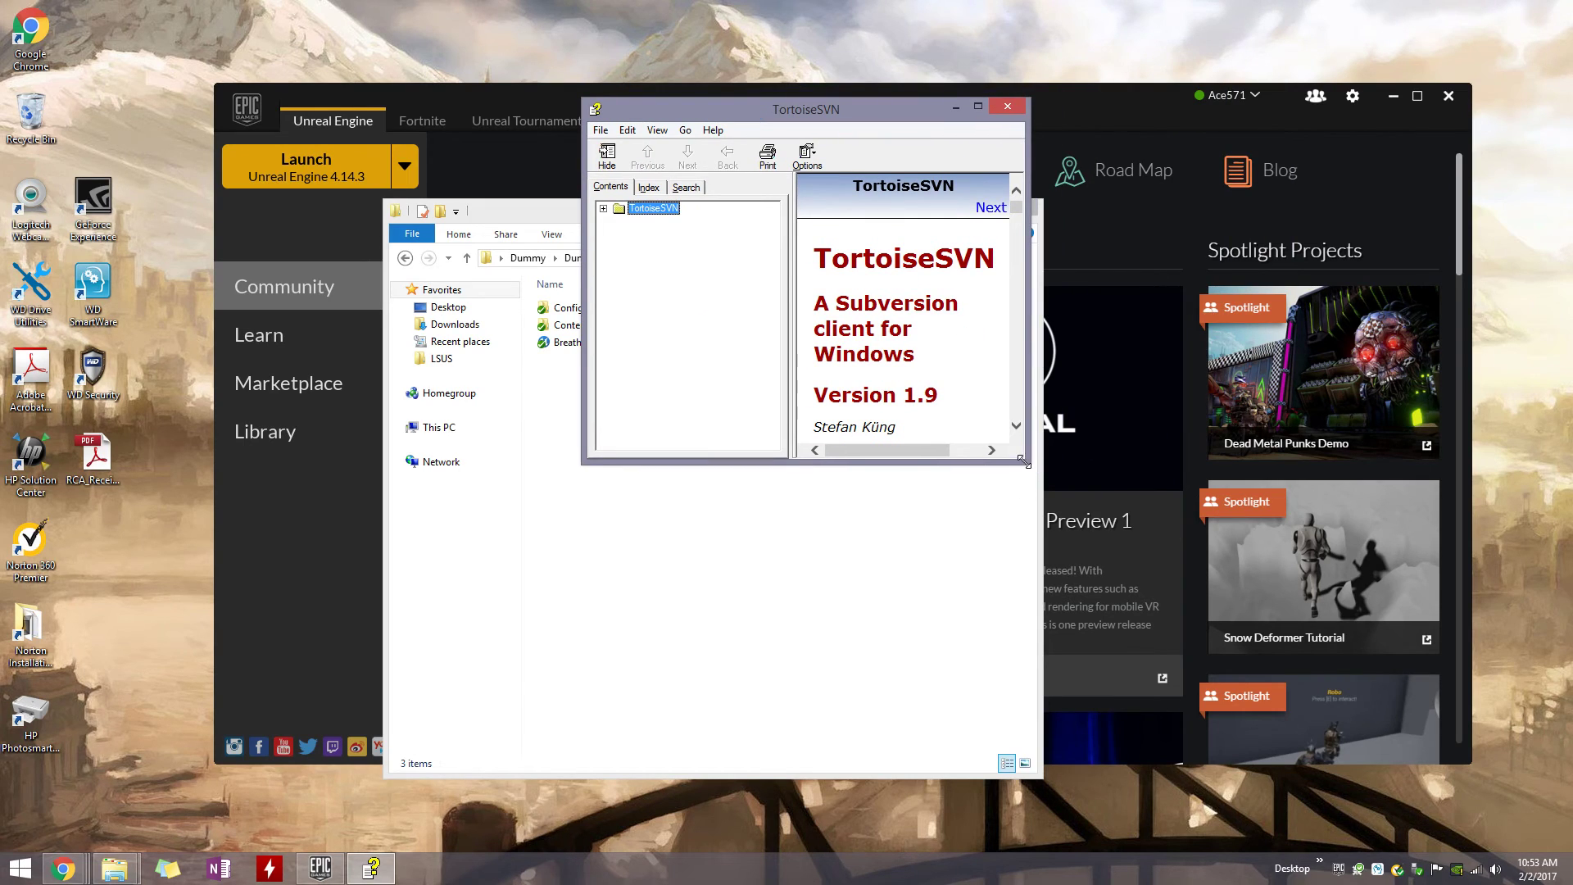
drag(1020, 465, 1438, 749)
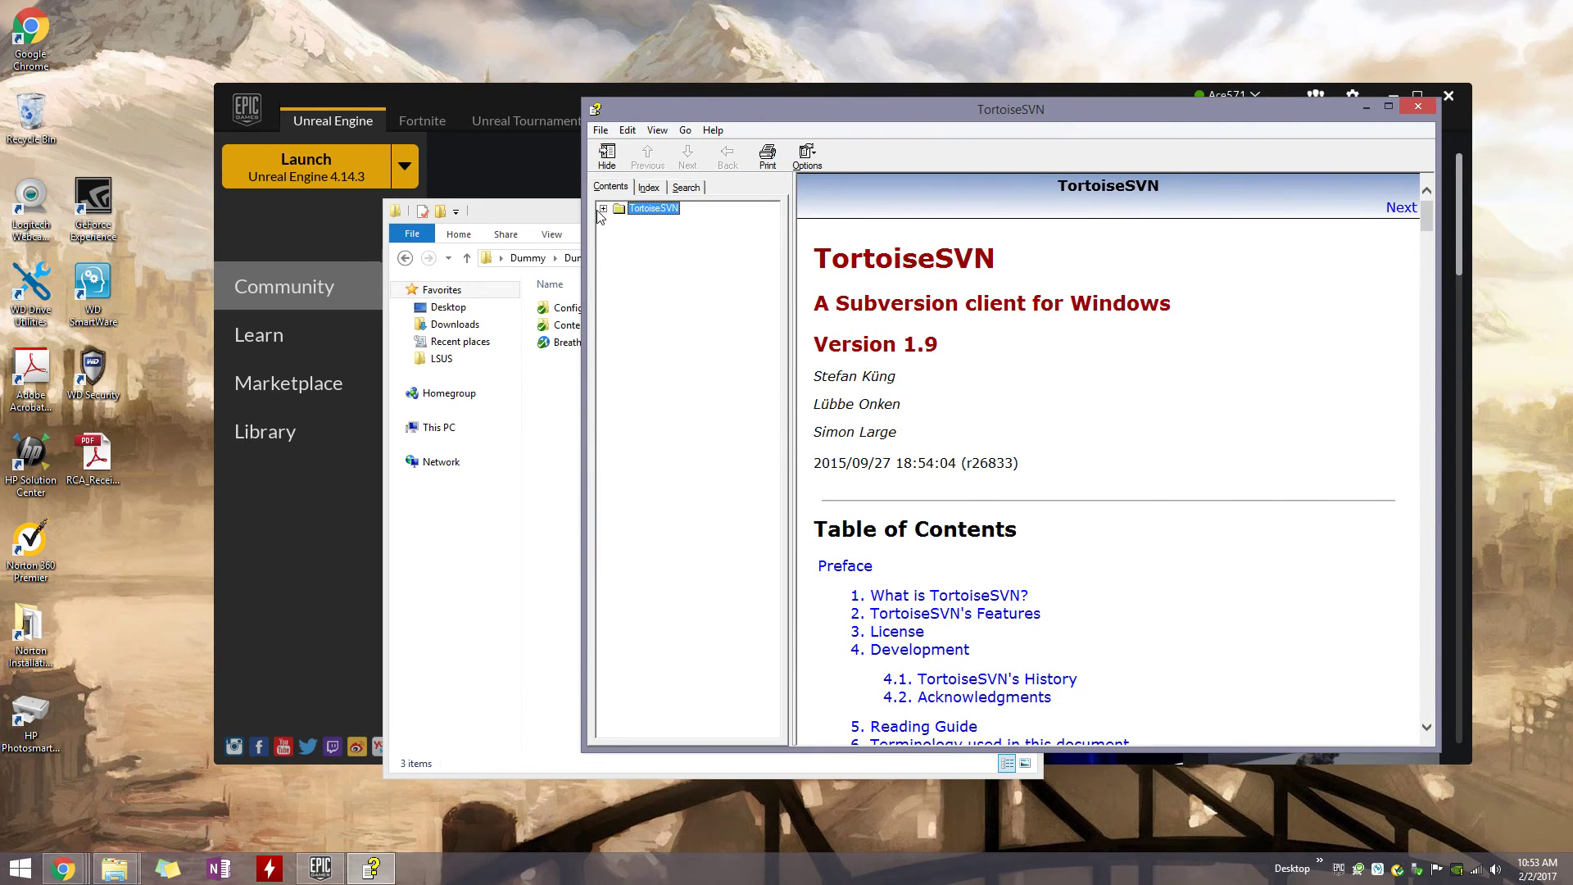
Search the help for 'lock' and read the '4.21. Locking' topic.
click(603, 208)
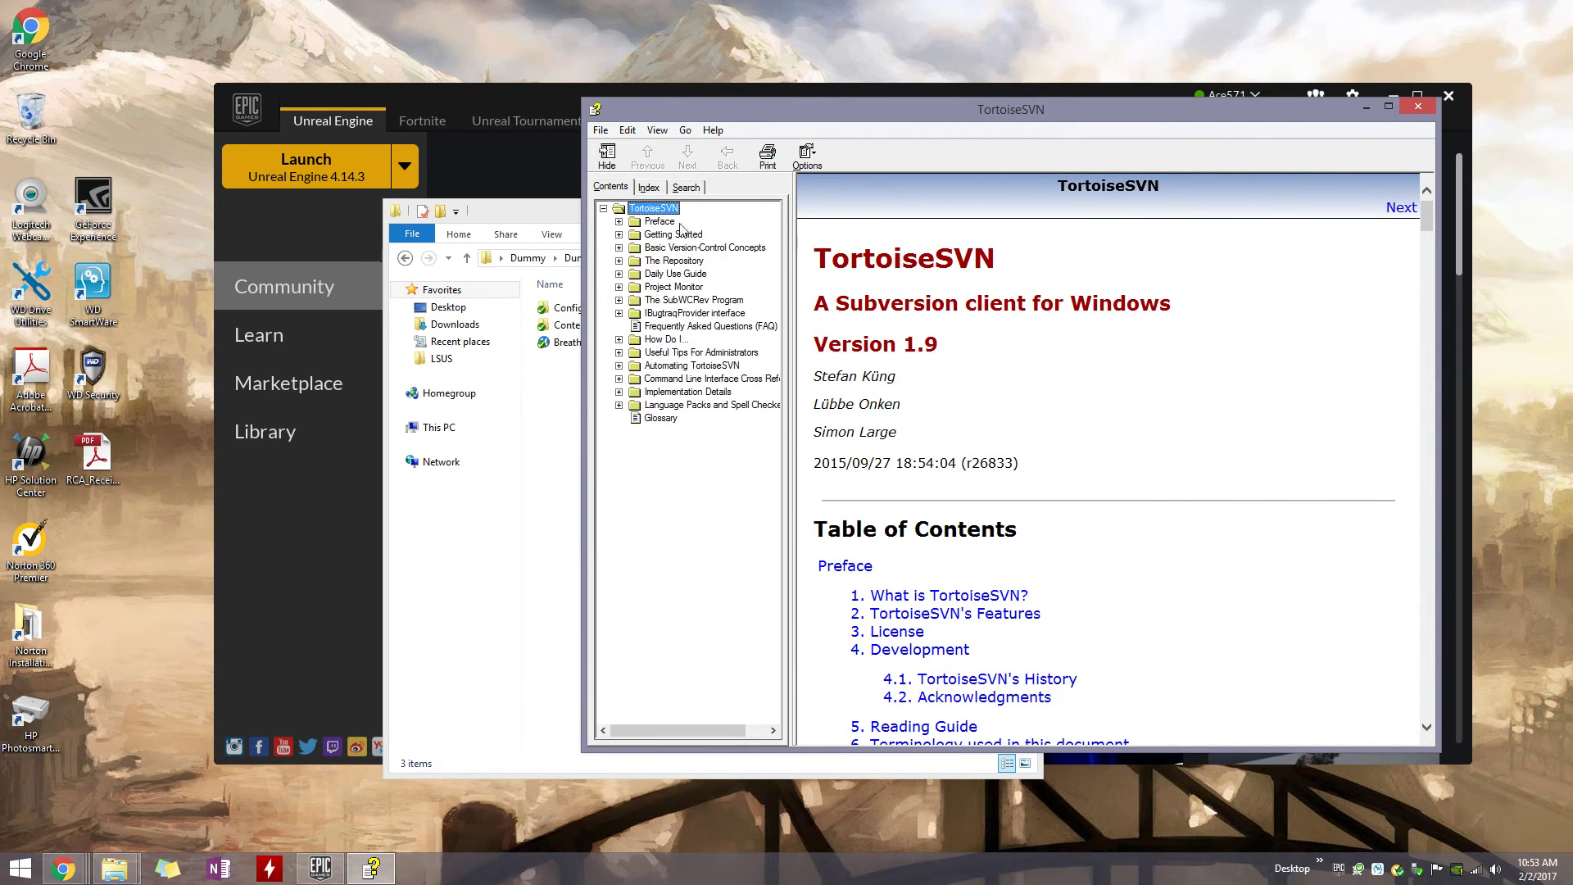
click(687, 187)
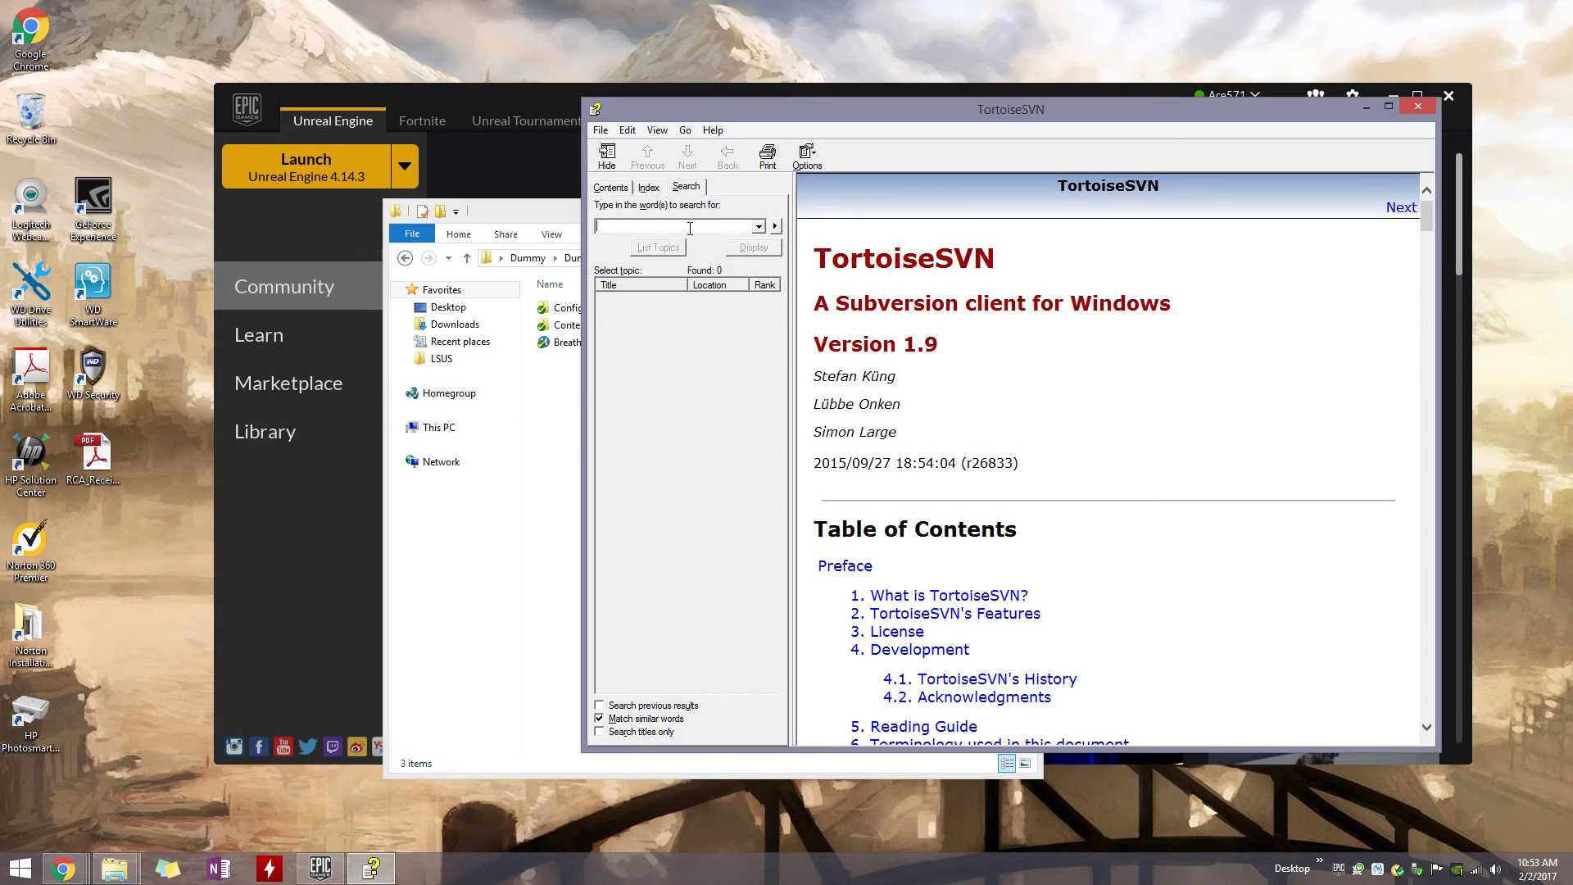
text(lock)
key(Return)
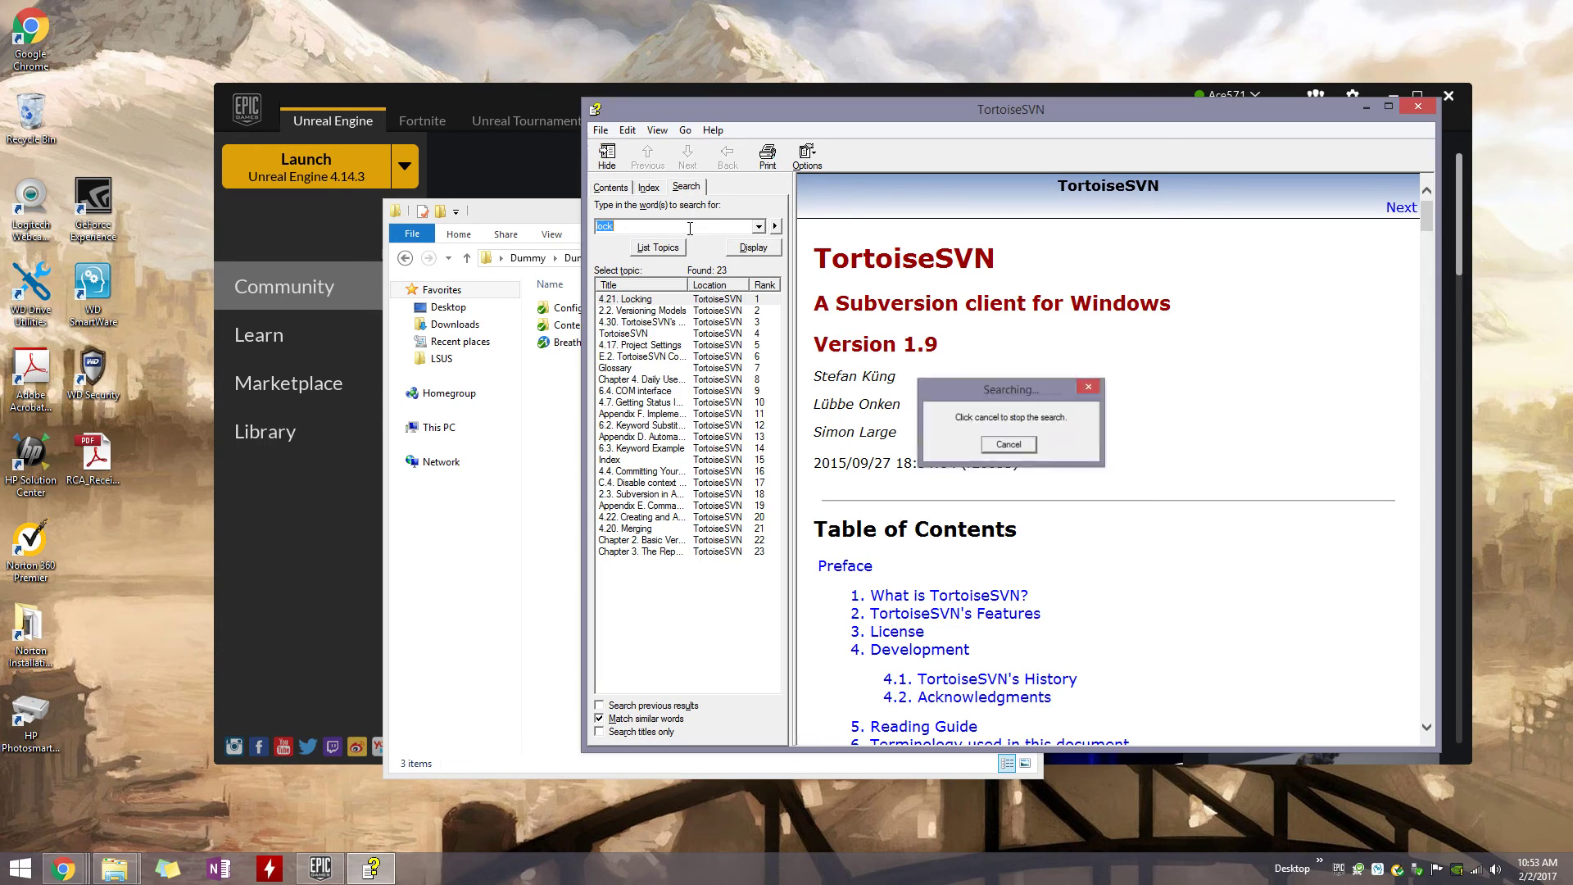
double_click(631, 299)
click(998, 475)
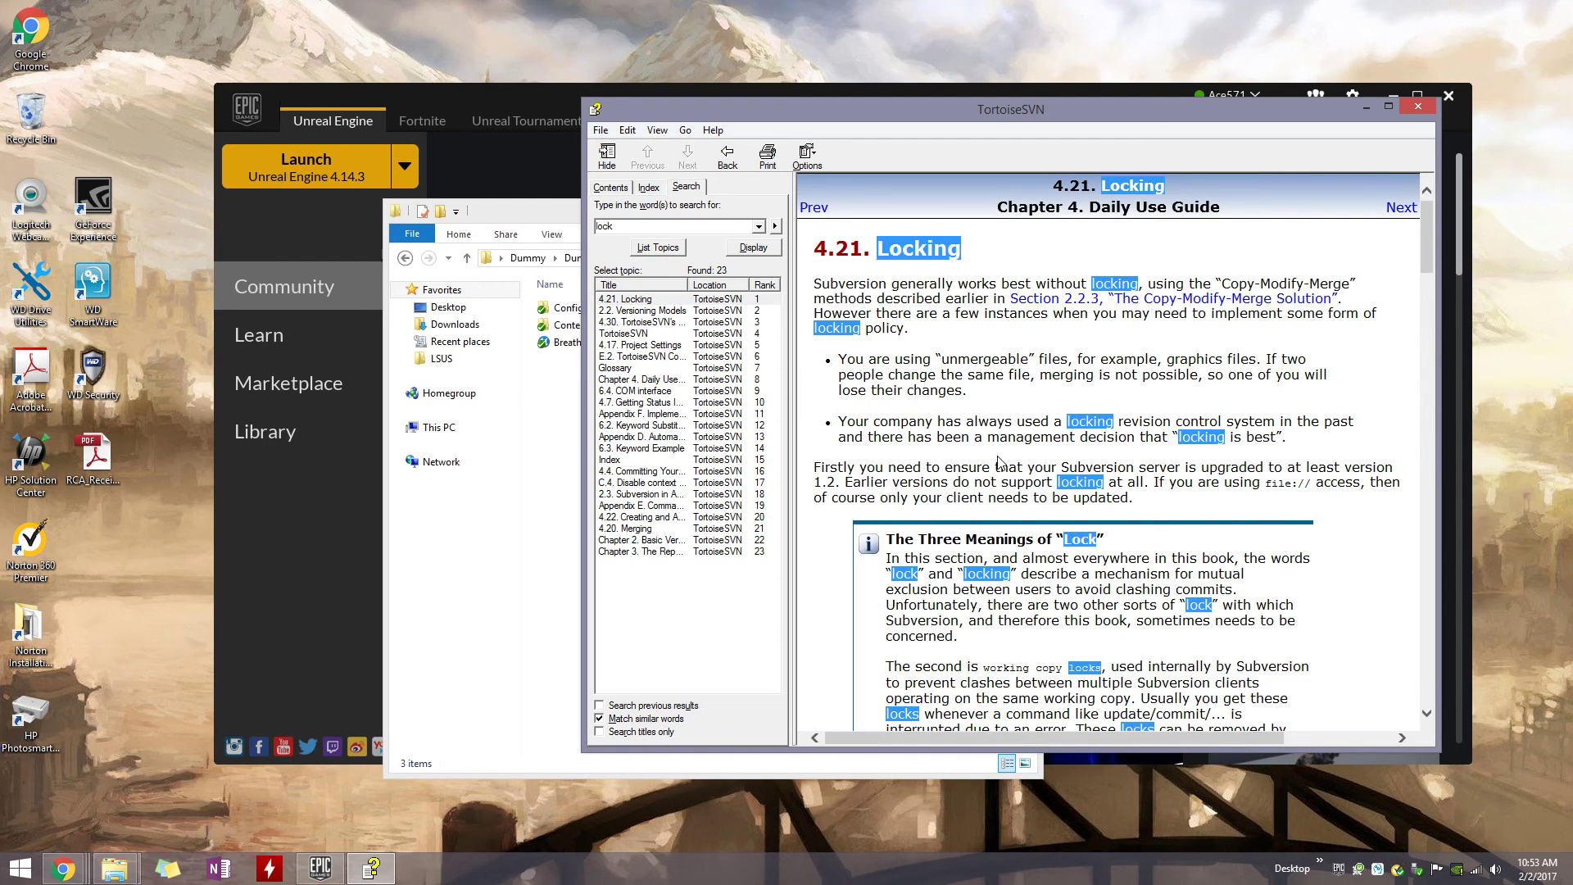
scroll(998, 475, down, 10)
Open the TortoiseSVN title page result and scroll through its contents.
click(640, 336)
double_click(640, 344)
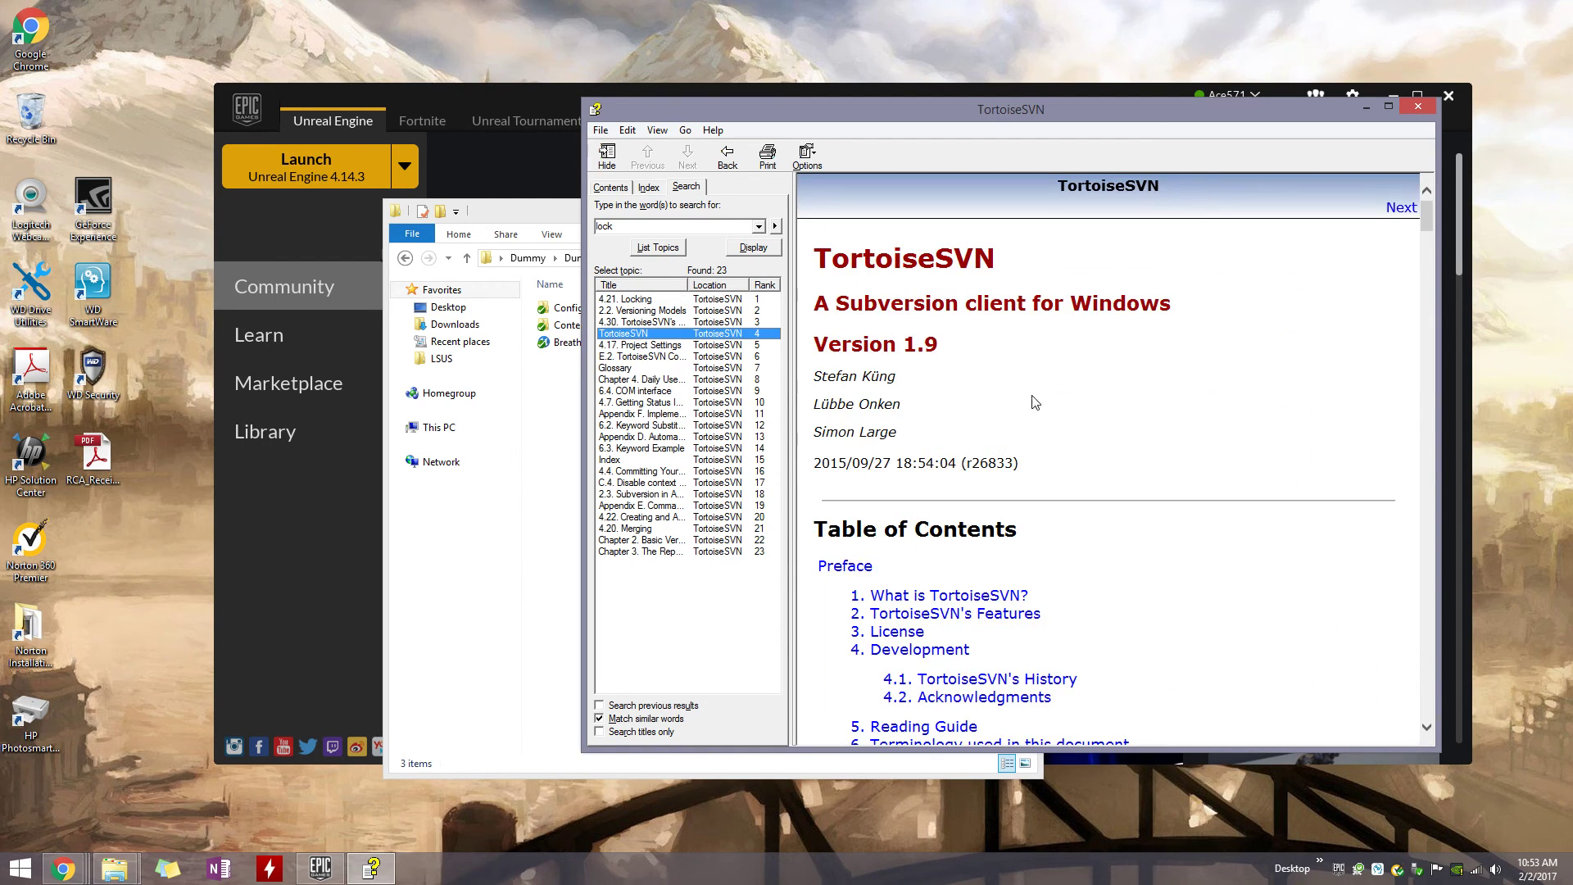
click(1065, 458)
scroll(1081, 483, down, 10)
scroll(1091, 492, down, 12)
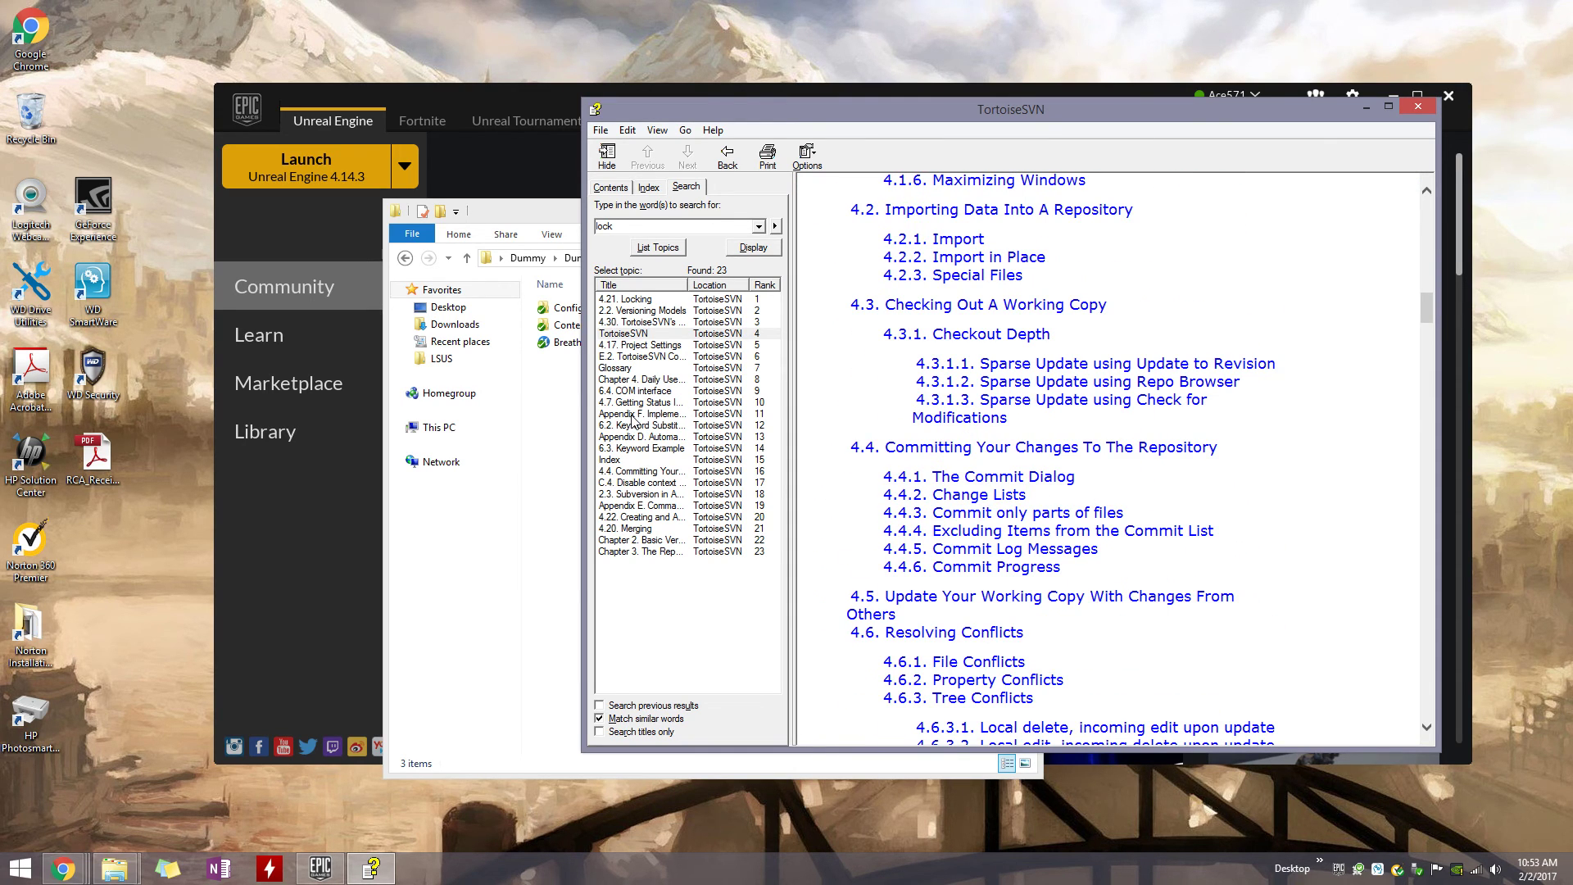
Close the help window, then open and dismiss the TortoiseSVN context menu without running anything.
click(1417, 108)
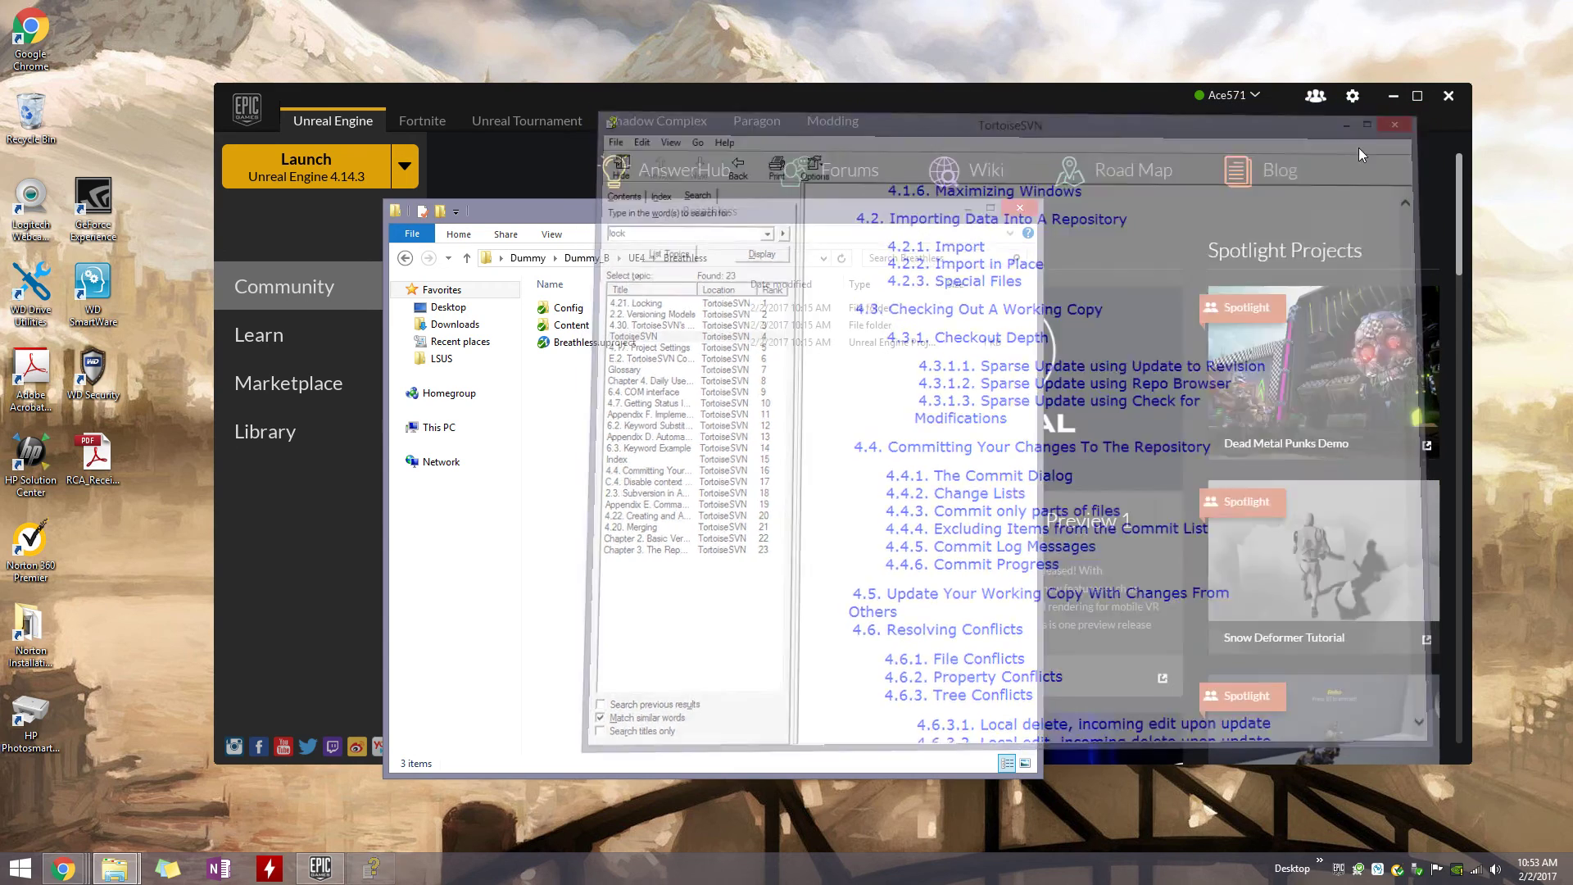
right_click(679, 407)
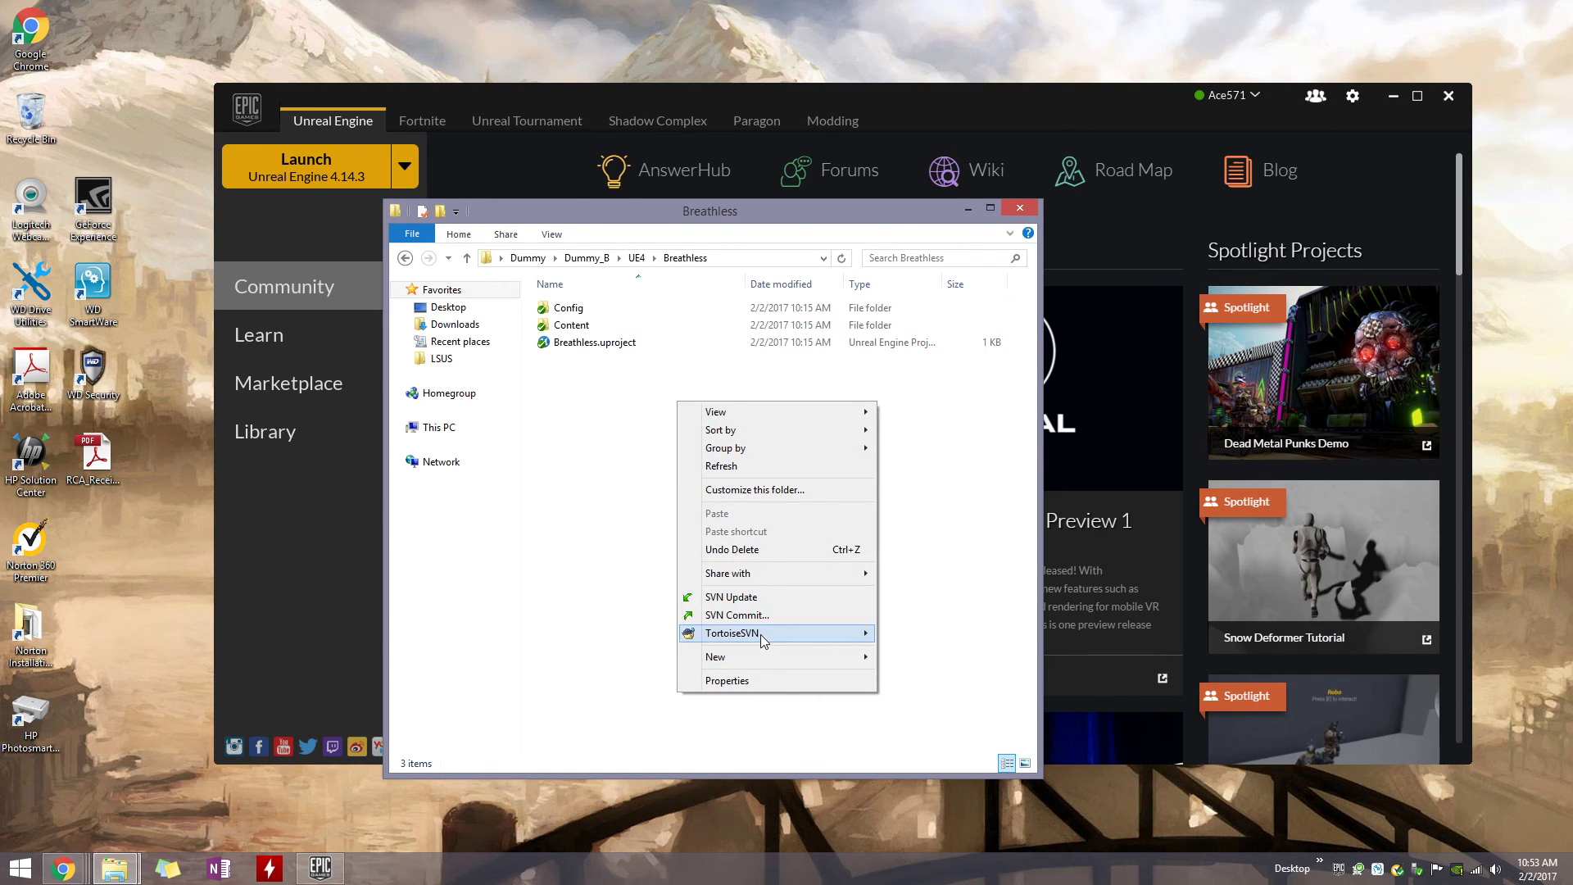
mouse_move(762, 640)
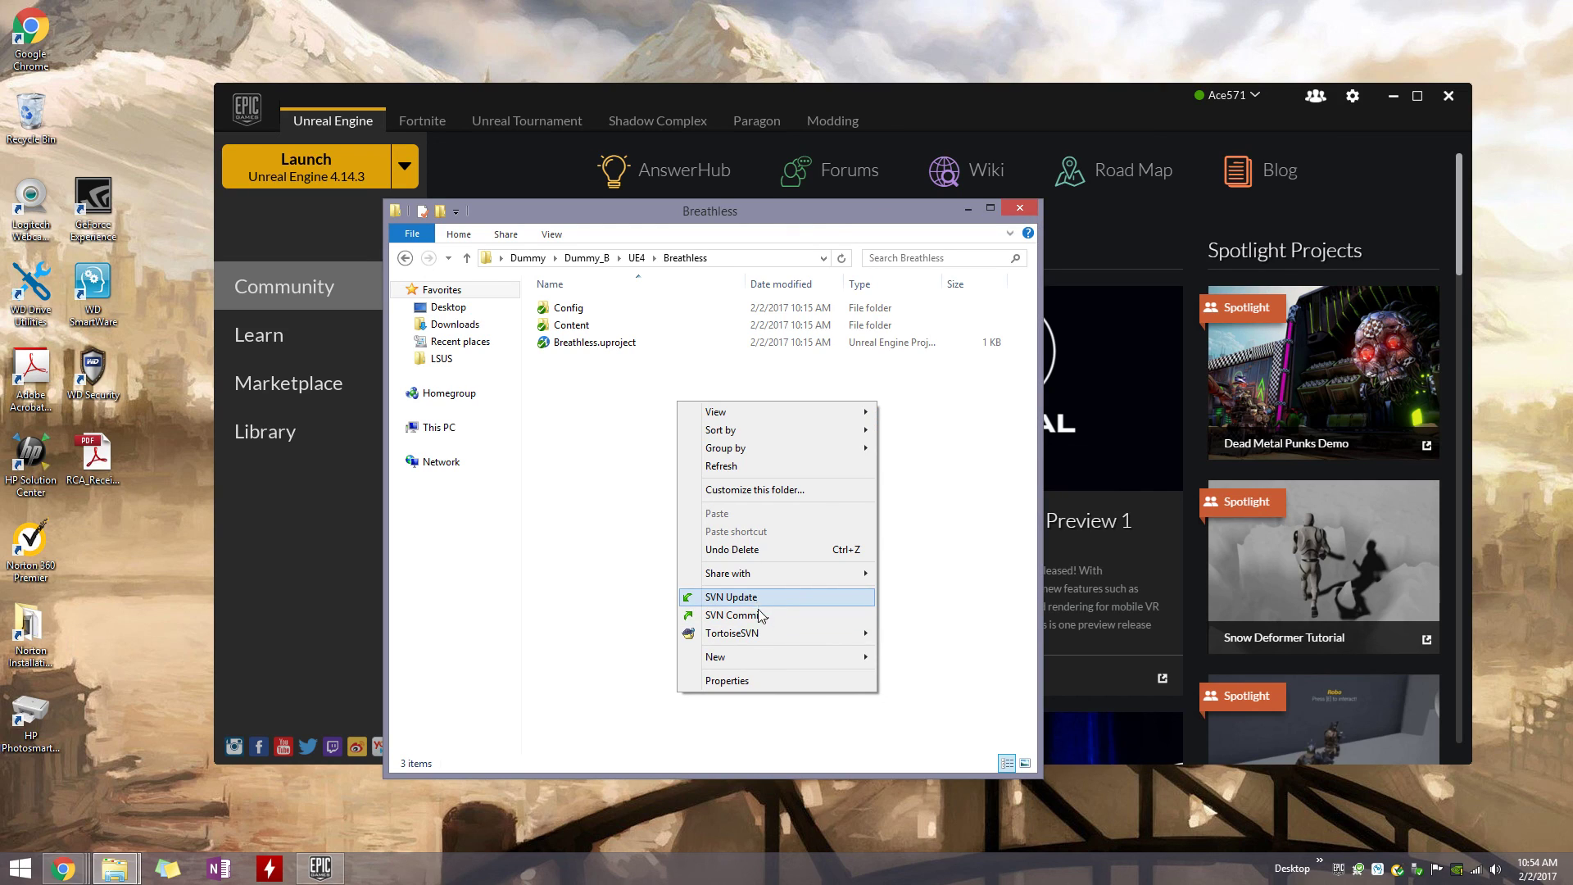
click(611, 500)
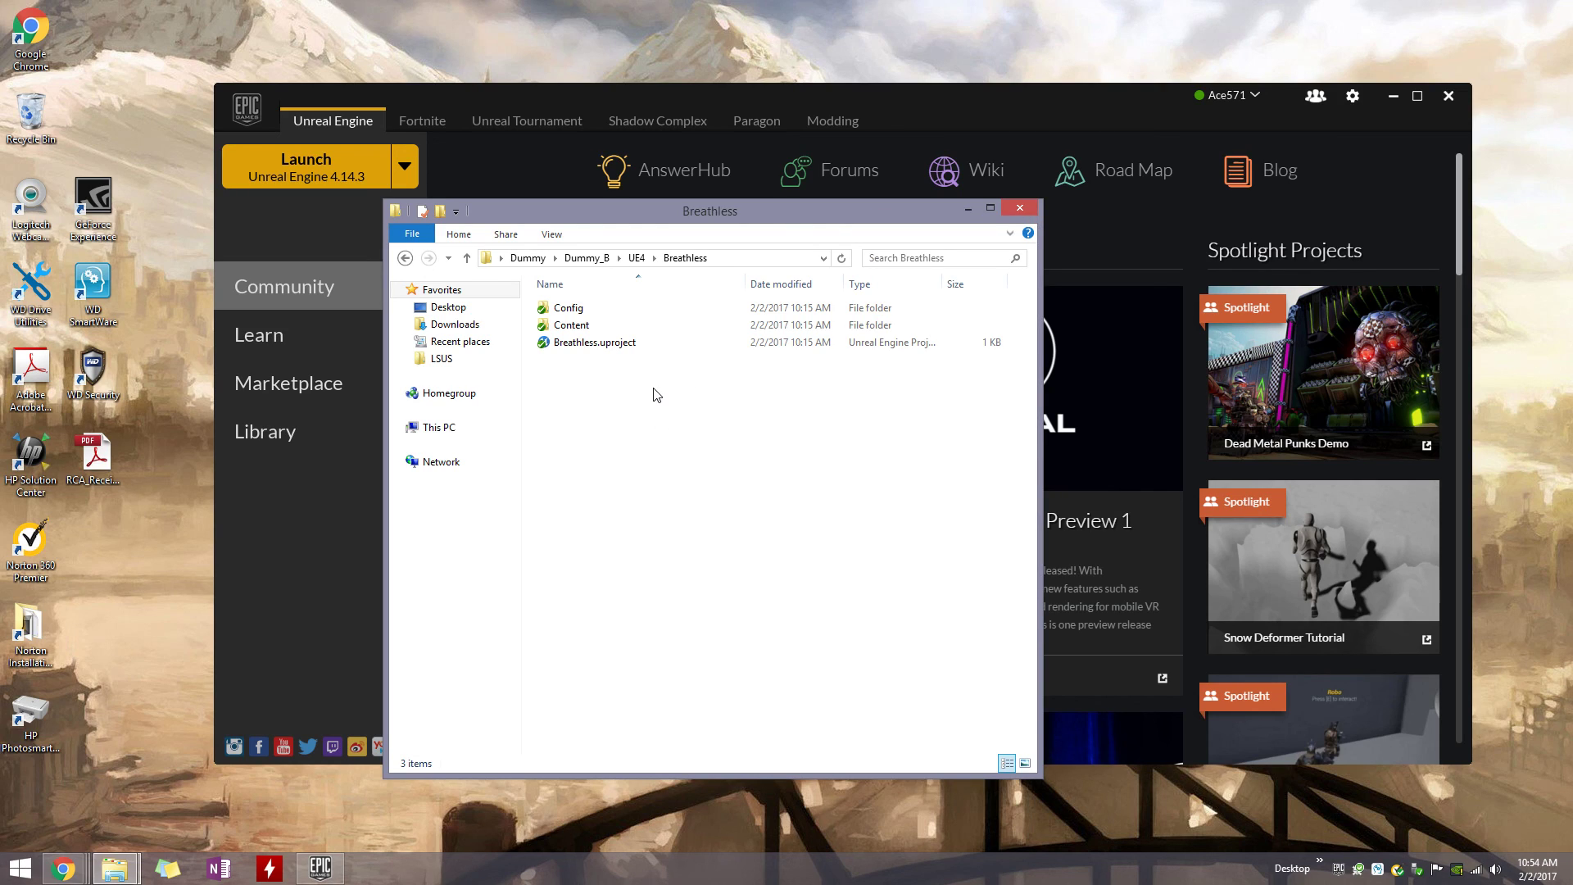